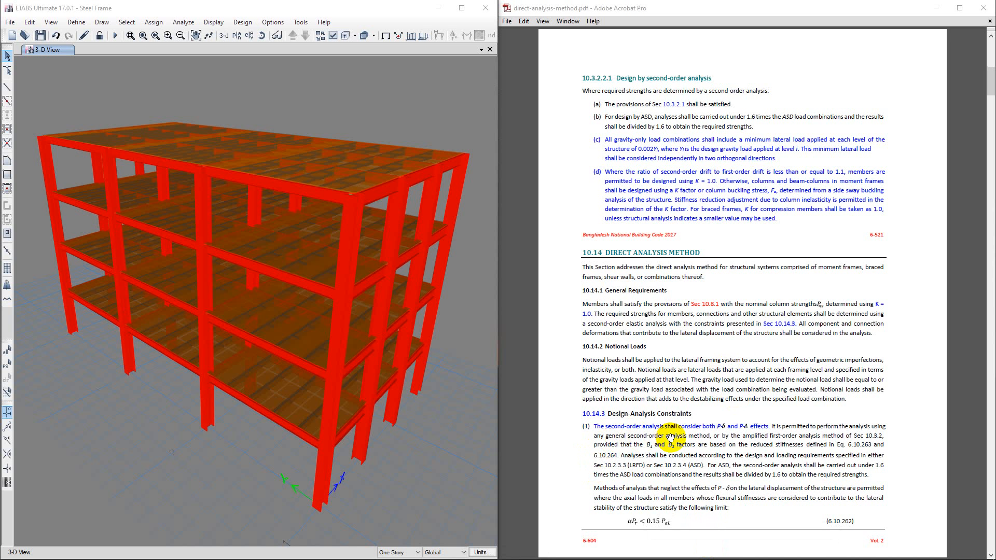
# - Examine the direct analysis PDF's P-Δ and P-δ moment diagrams, notional load clauses, effective length factor table and second-order calculation procedure
pyautogui.scroll(-15, 768, 375)
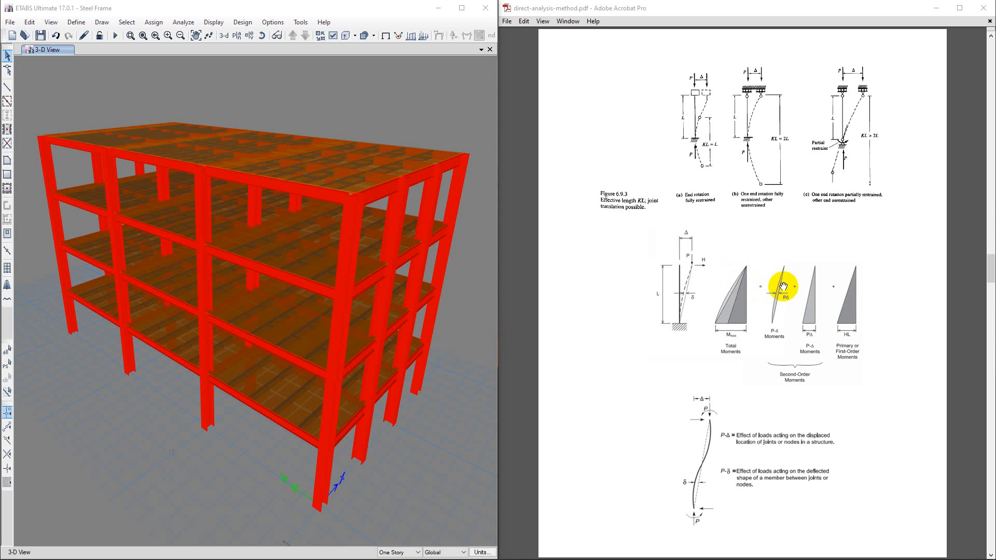
pyautogui.scroll(15, 783, 287)
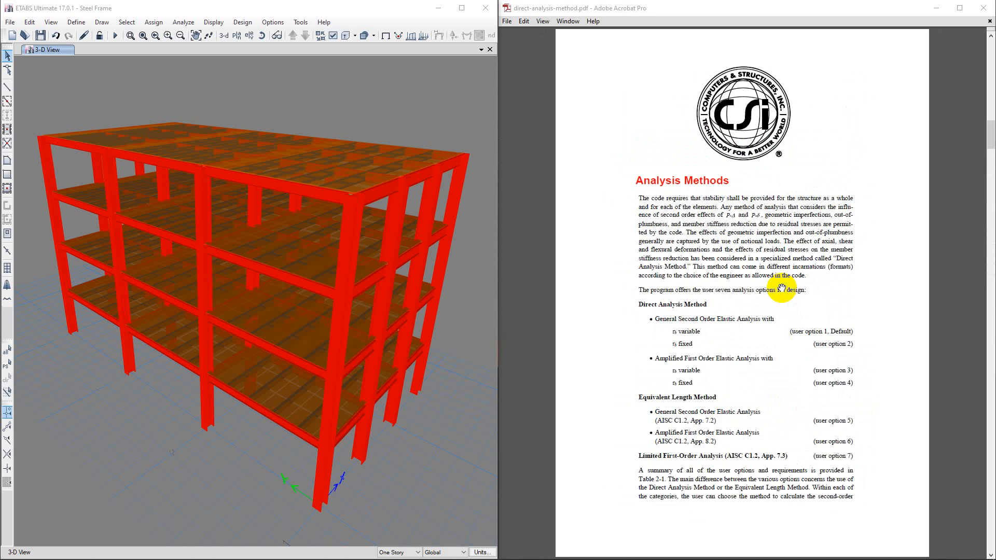
pyautogui.scroll(10, 782, 288)
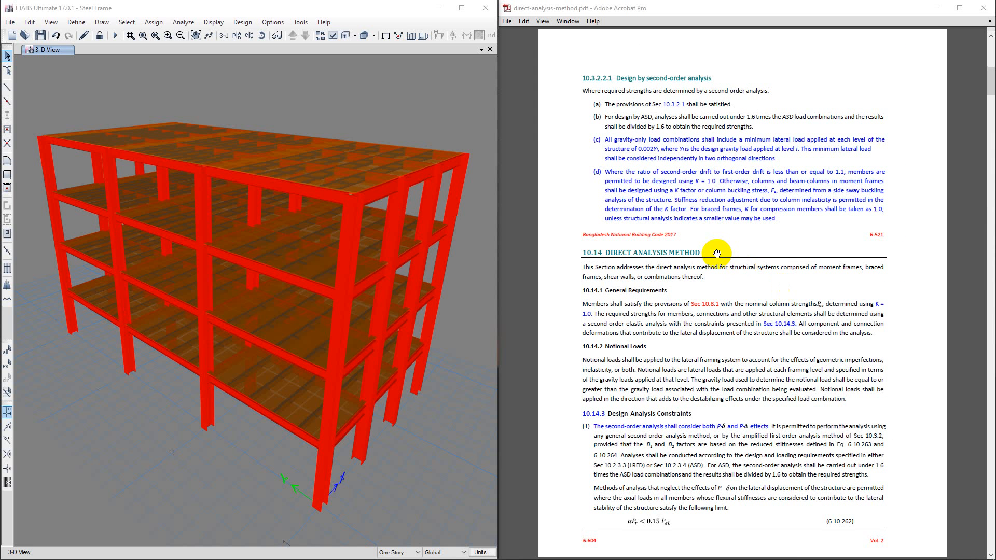
pyautogui.scroll(-10, 716, 253)
pyautogui.scroll(5, 716, 252)
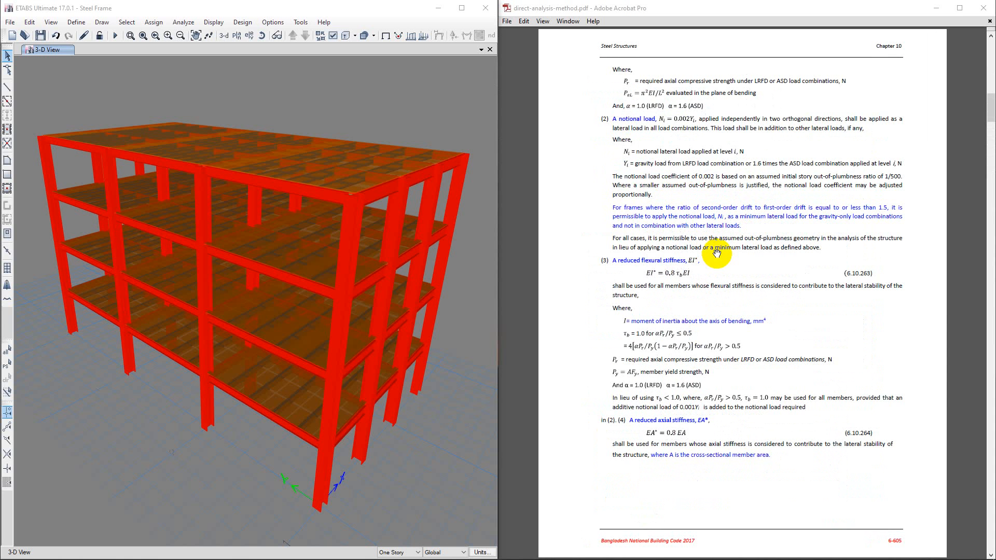
pyautogui.scroll(5, 717, 253)
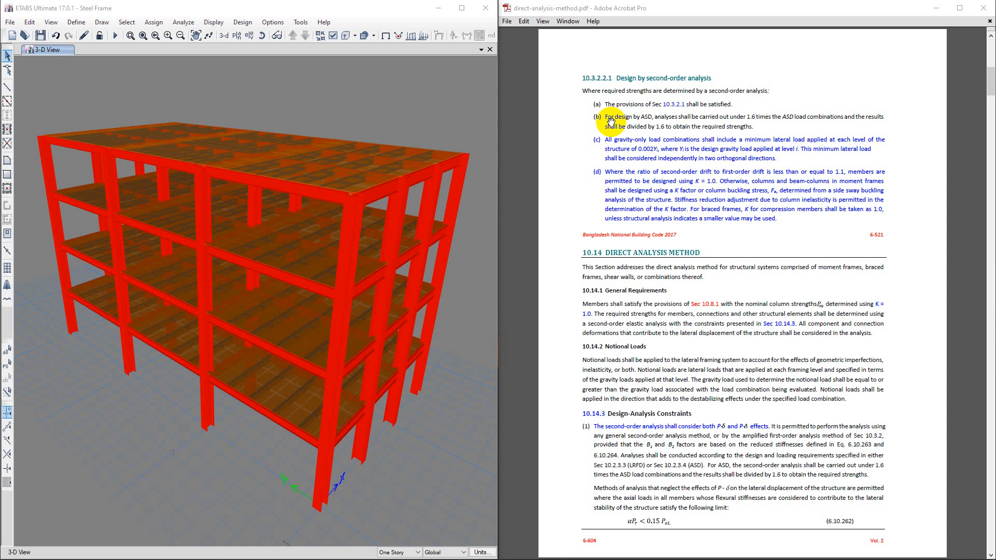
pyautogui.scroll(-15, 709, 205)
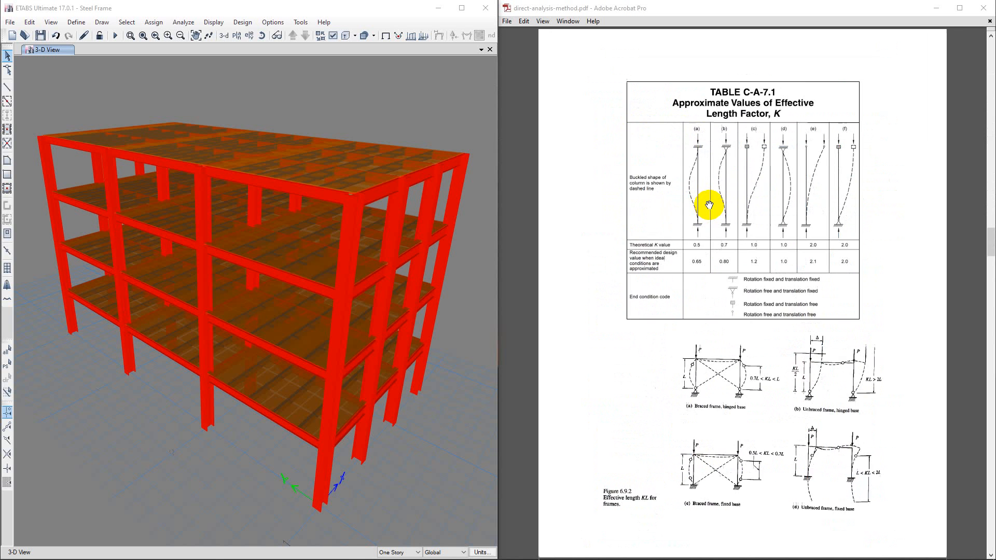
pyautogui.scroll(-15, 709, 205)
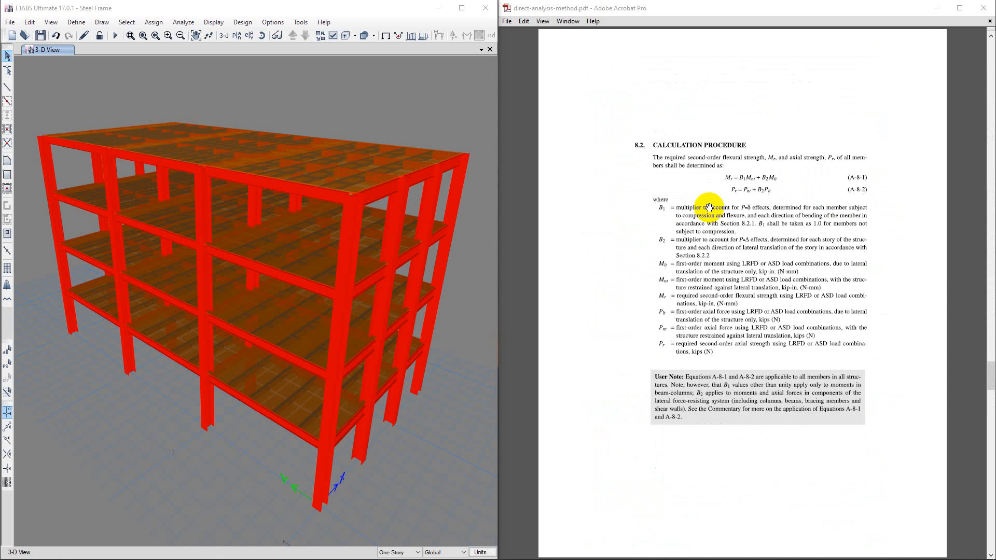
pyautogui.scroll(10, 708, 207)
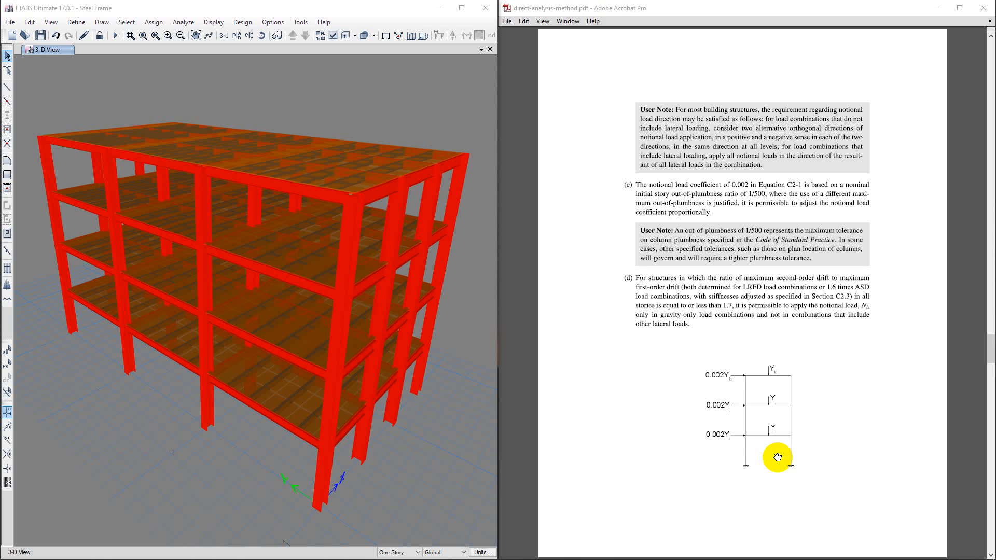
pyautogui.scroll(10, 777, 458)
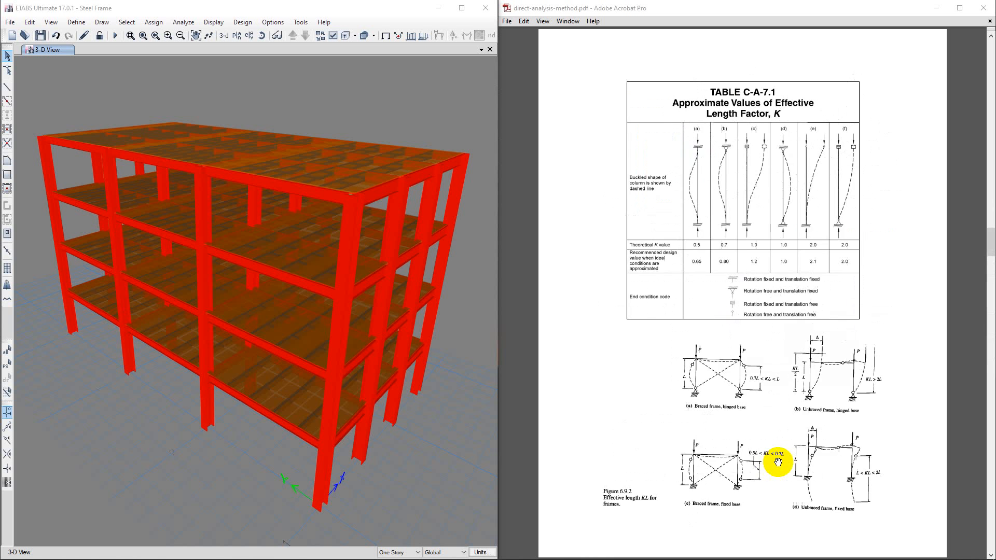
pyautogui.scroll(5, 778, 461)
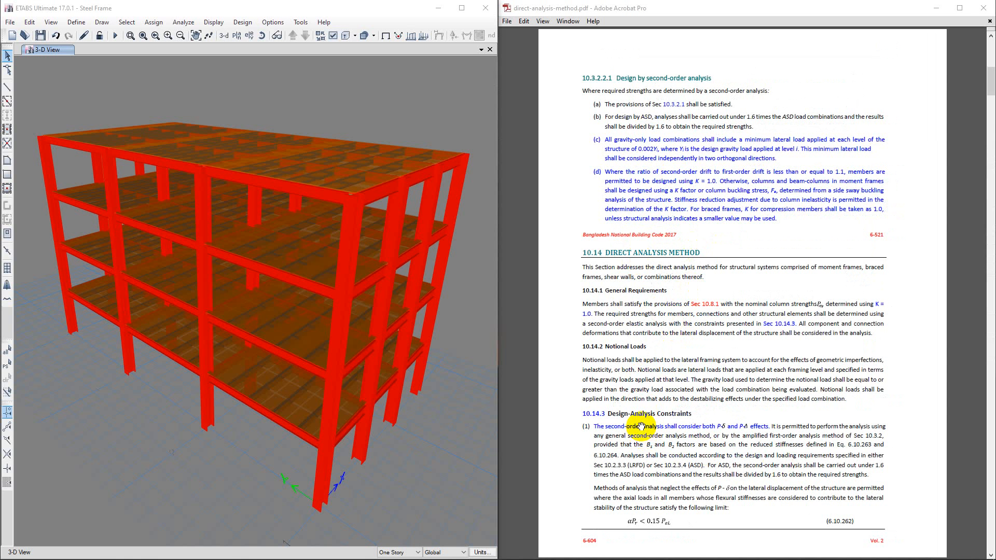
# - Compare the second-order analysis clauses in section 10.3.2.2.1 with the notional load and reduced stiffness clauses of the direct analysis method
pyautogui.scroll(-5, 641, 427)
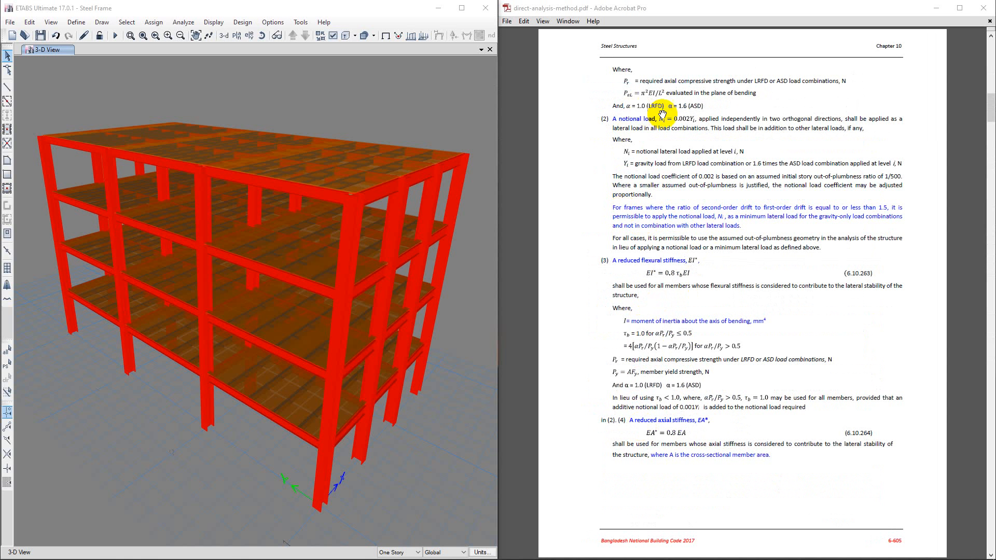
pyautogui.scroll(5, 663, 182)
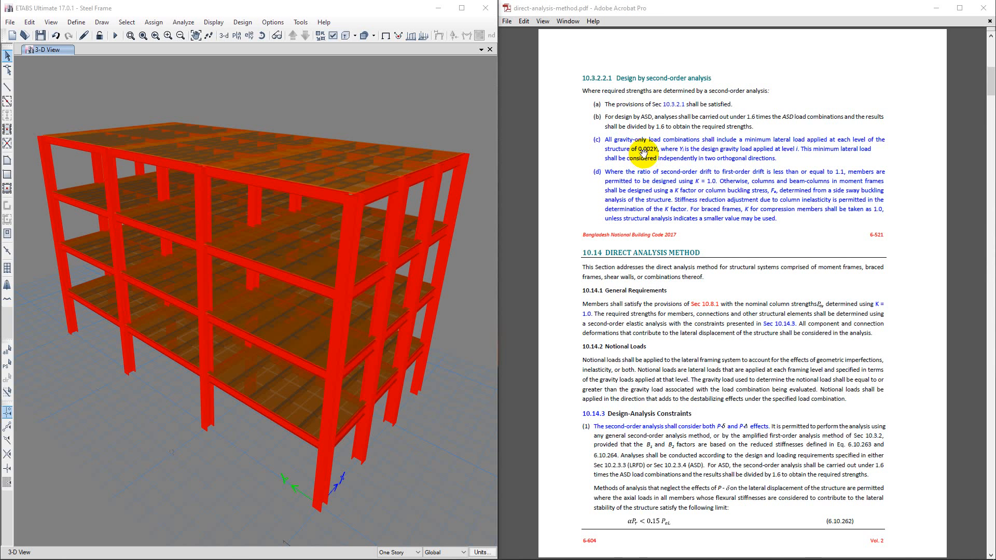
pyautogui.scroll(-5, 643, 156)
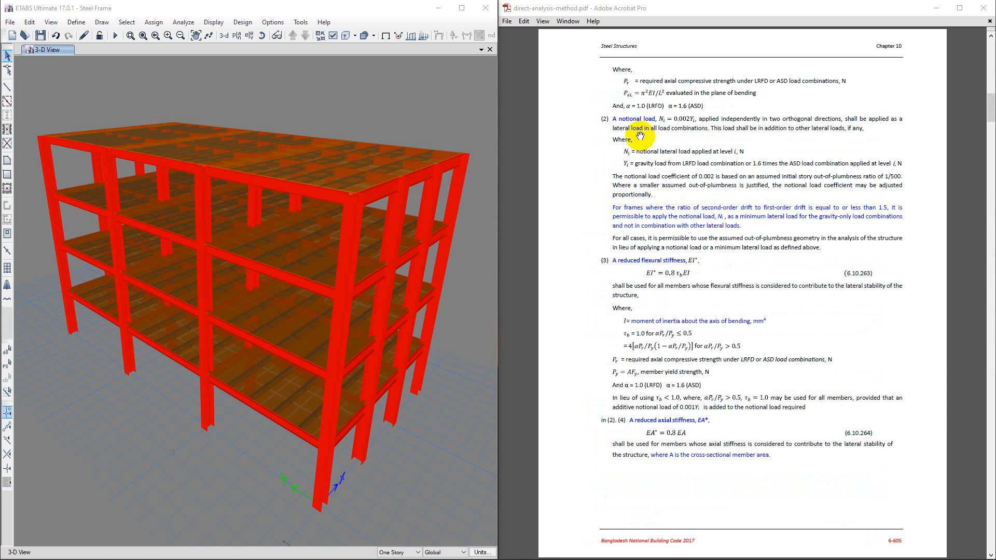
pyautogui.scroll(5, 640, 136)
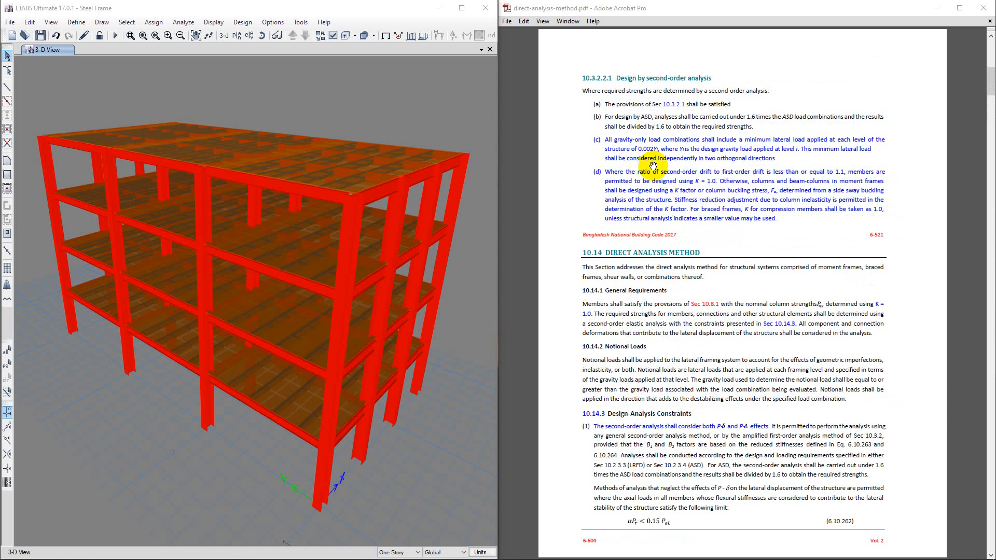
pyautogui.scroll(-5, 658, 274)
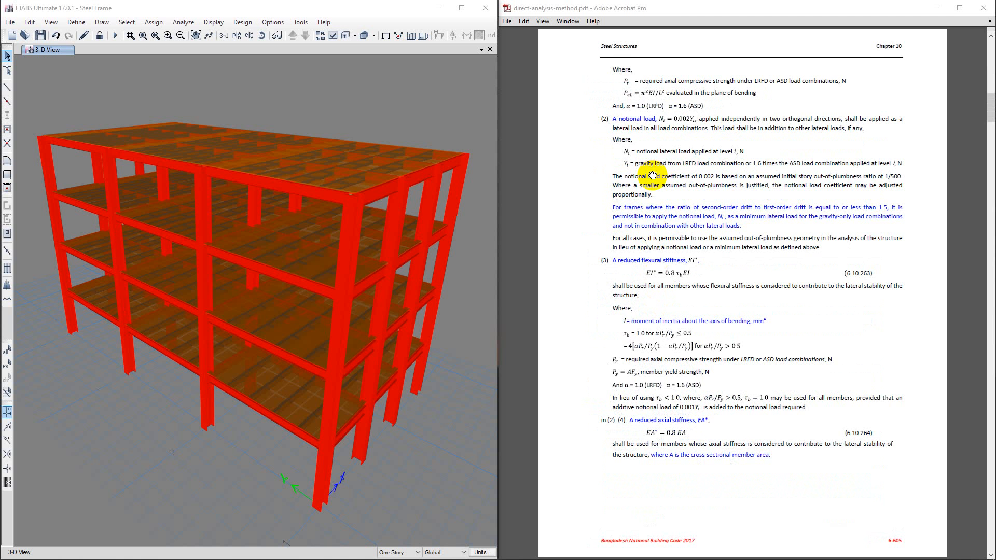
pyautogui.scroll(5, 652, 174)
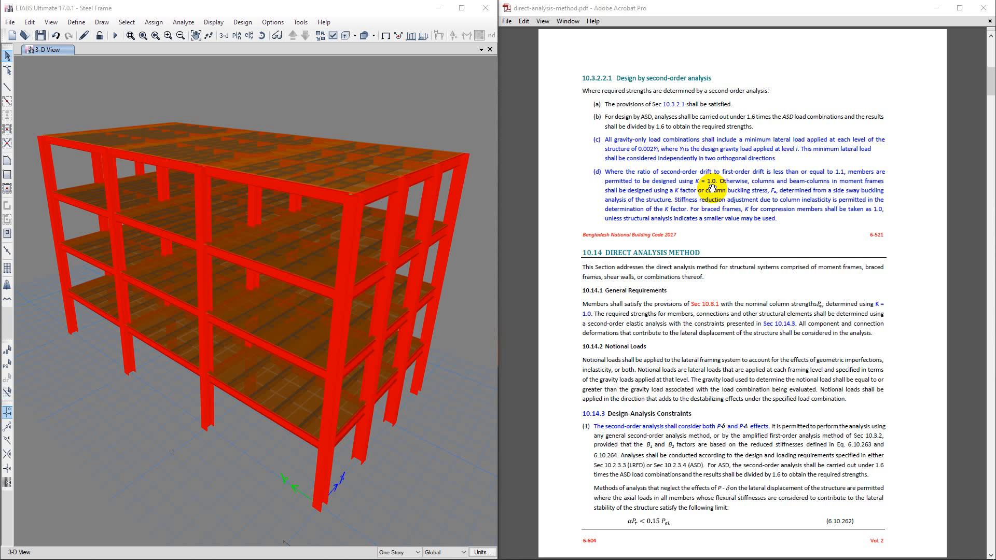
# - Examine Table 2-1 on design analysis methods, the section 8.2 calculation procedure, the residual stress page and the effective length factor table
pyautogui.scroll(-10, 713, 188)
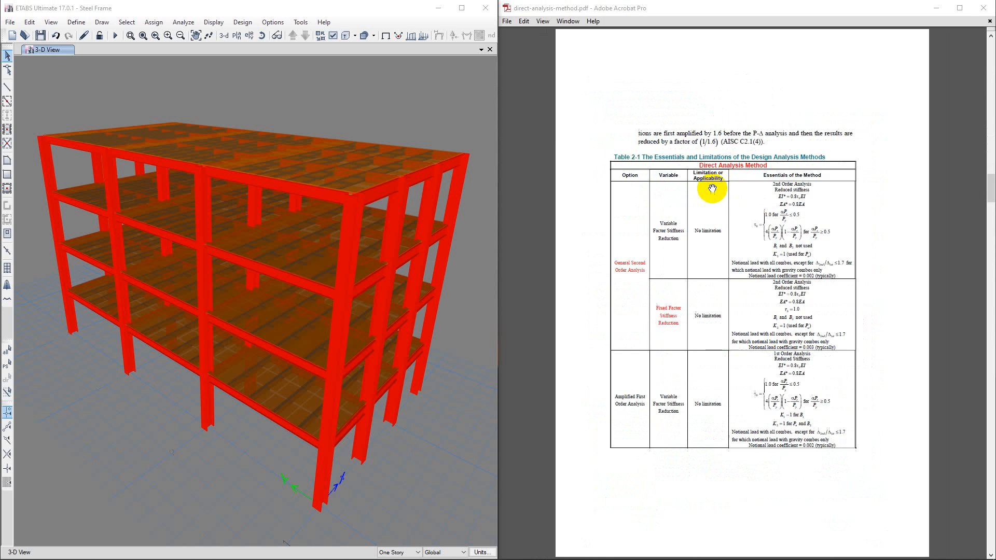
pyautogui.scroll(-5, 712, 187)
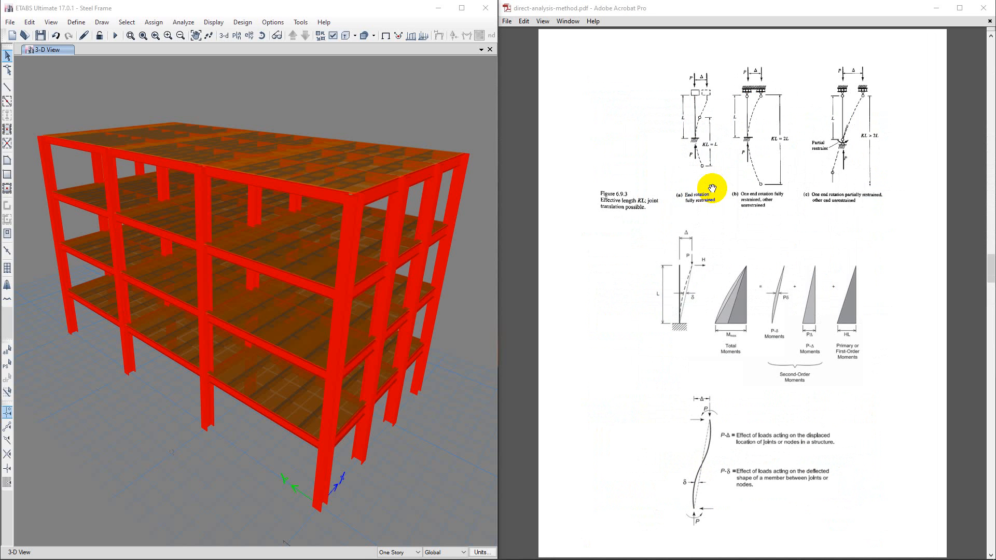
pyautogui.scroll(-10, 712, 187)
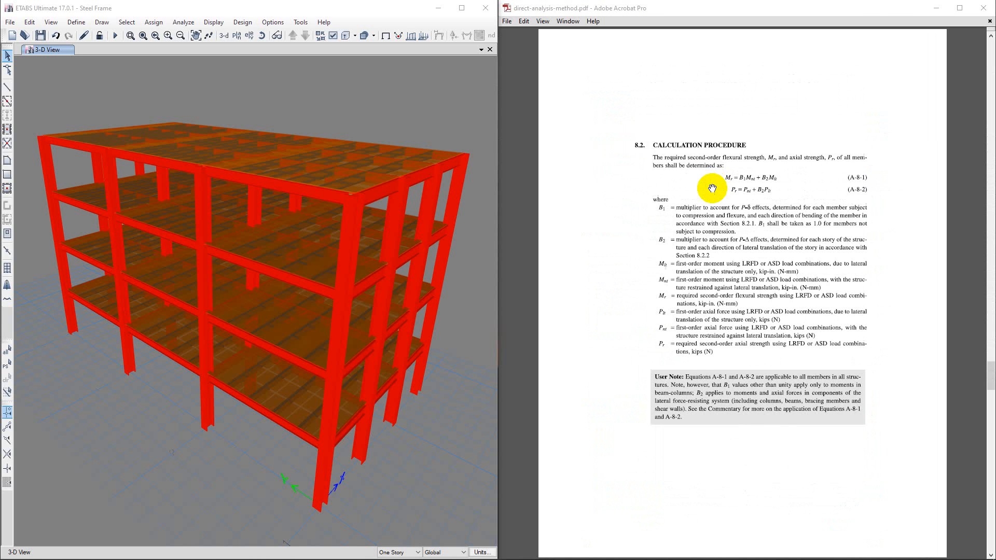
pyautogui.scroll(-2, 712, 188)
pyautogui.scroll(8, 712, 188)
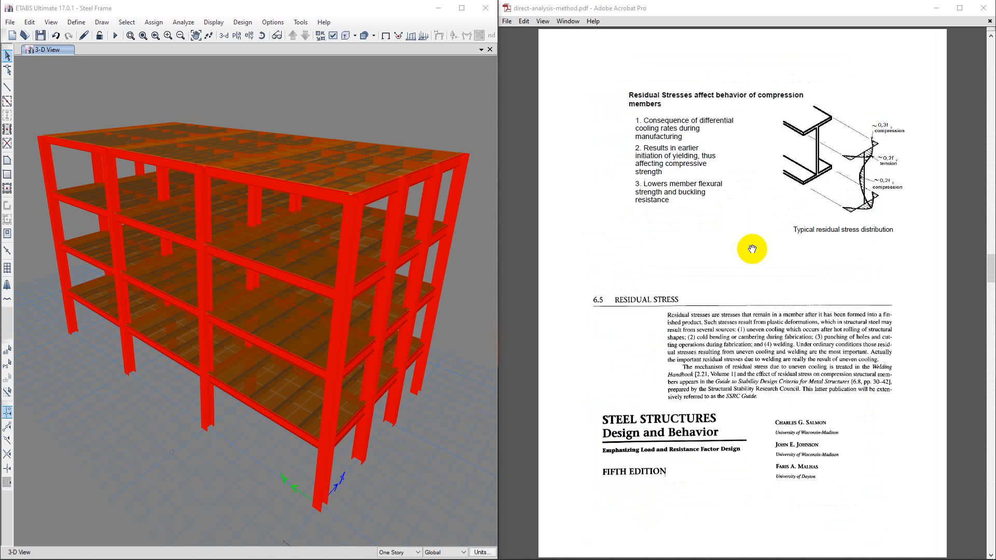
pyautogui.scroll(-2, 752, 248)
pyautogui.scroll(2, 691, 251)
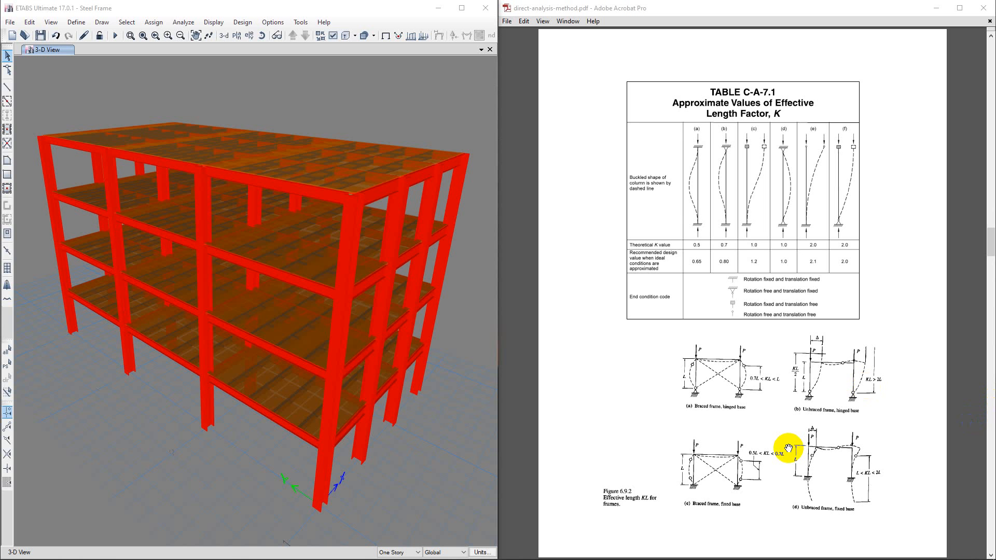
# - Review the CSI analysis method options and second-order moment diagrams alongside the design-analysis constraints in section 10.14.3
pyautogui.scroll(2, 799, 384)
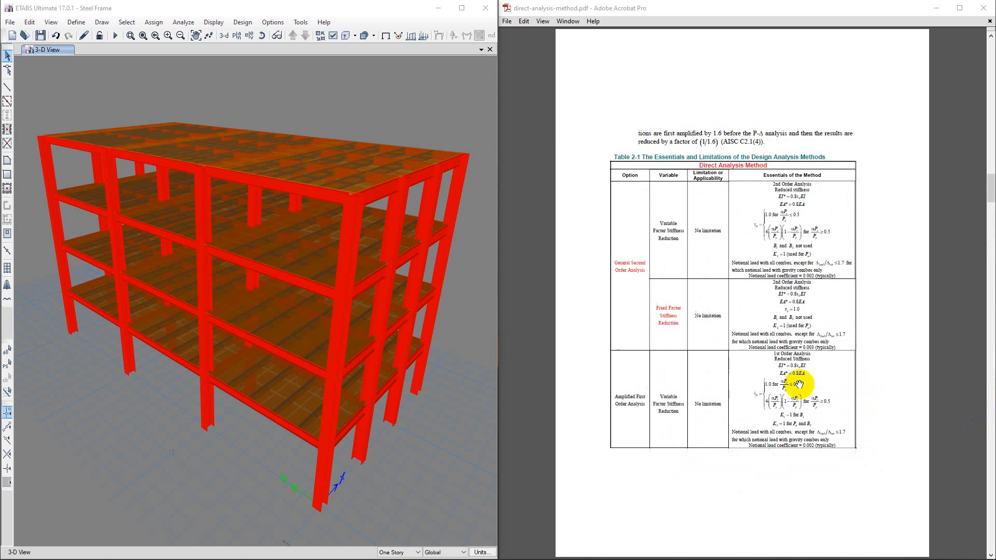
pyautogui.scroll(3, 800, 384)
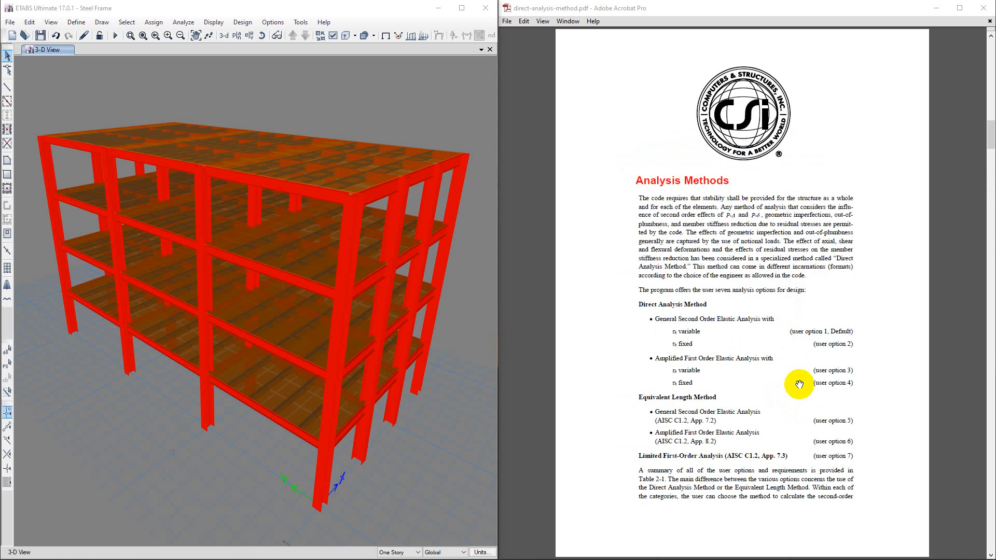
pyautogui.scroll(3, 800, 384)
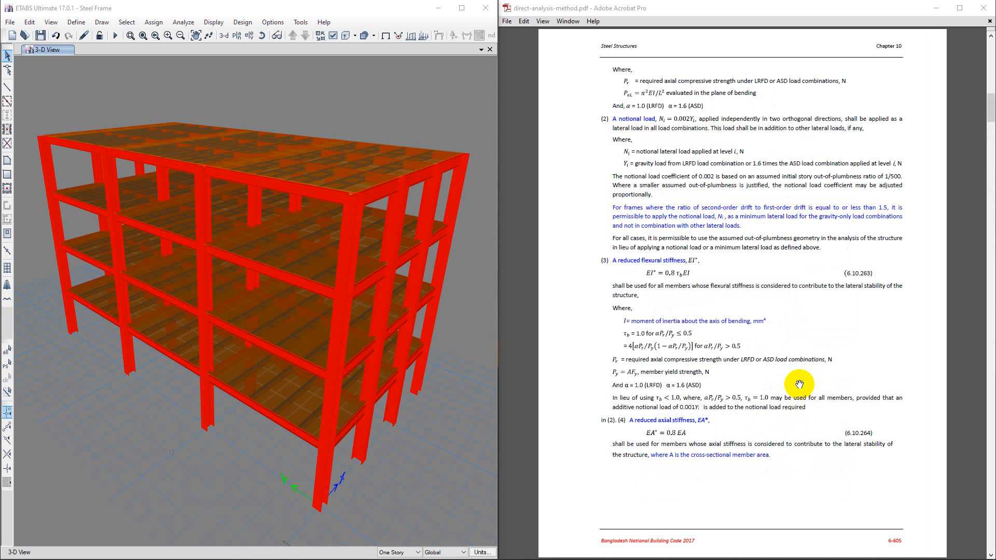
pyautogui.scroll(3, 800, 384)
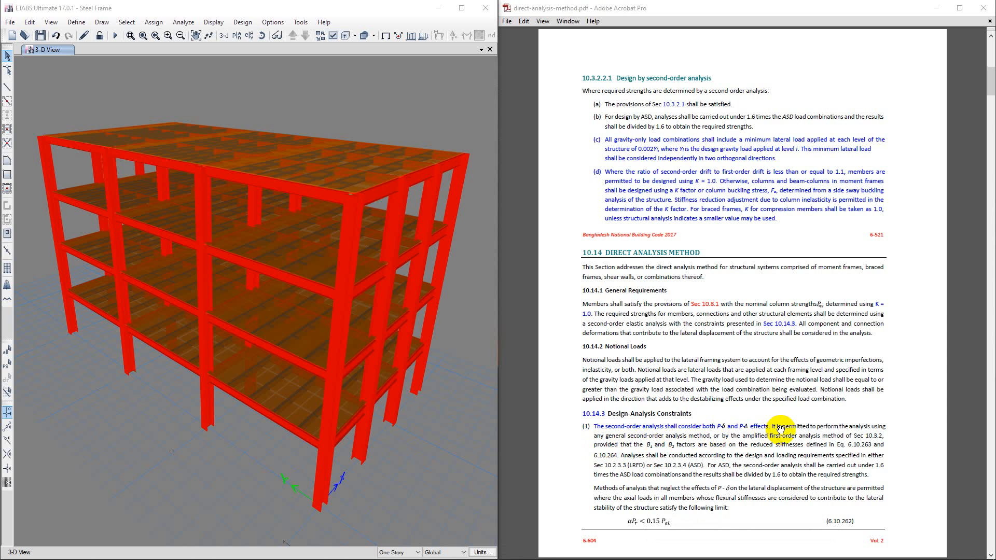
pyautogui.scroll(-20, 781, 429)
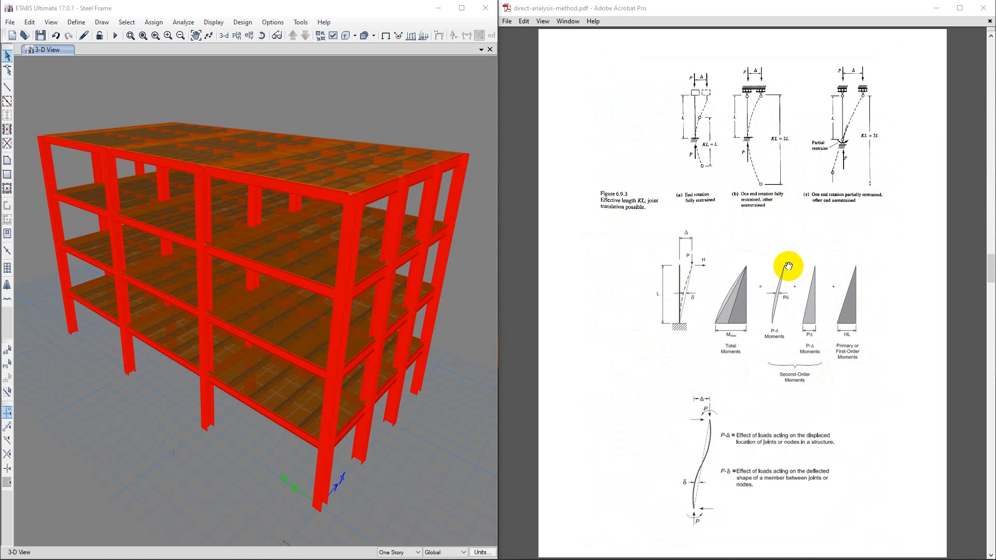
pyautogui.scroll(15, 788, 268)
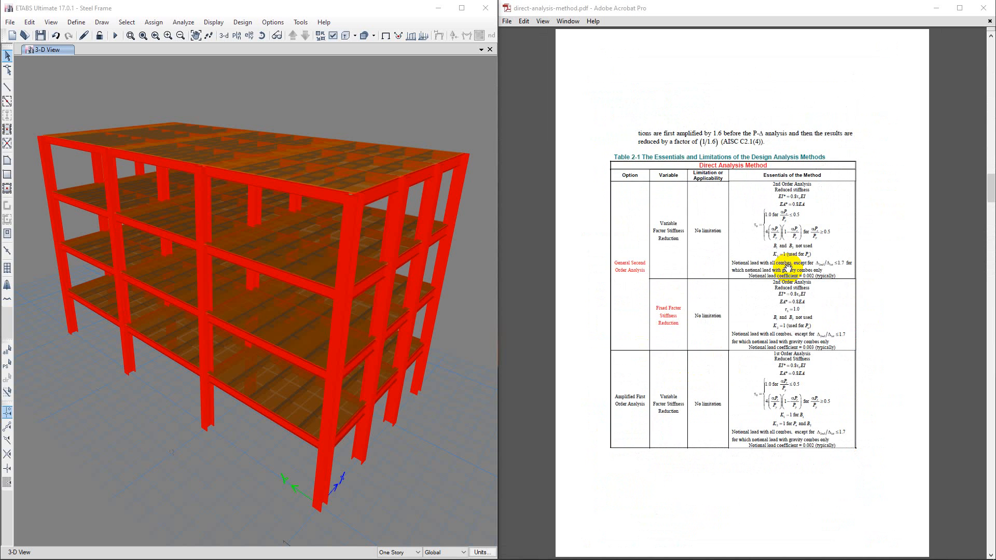
pyautogui.scroll(15, 787, 268)
pyautogui.scroll(10, 788, 269)
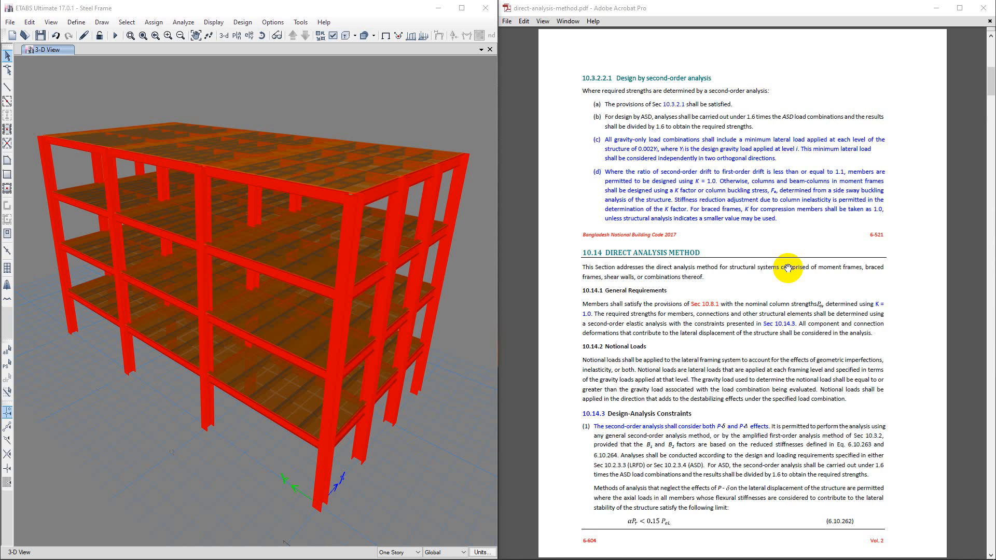
# - Examine the reduced flexural and axial stiffness clauses and the residual stress explanation, and recheck the second-order analysis requirements
pyautogui.scroll(-5, 788, 268)
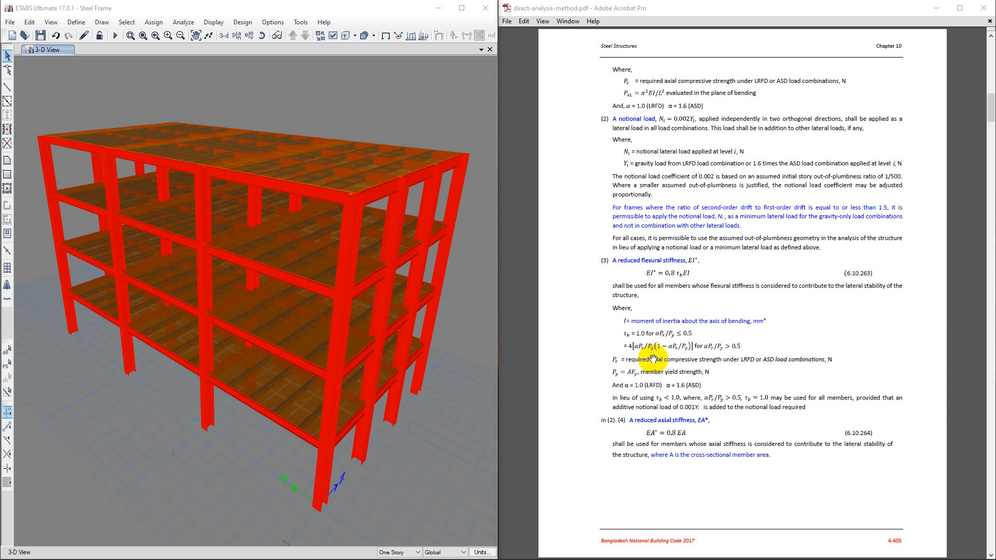
pyautogui.scroll(-20, 652, 358)
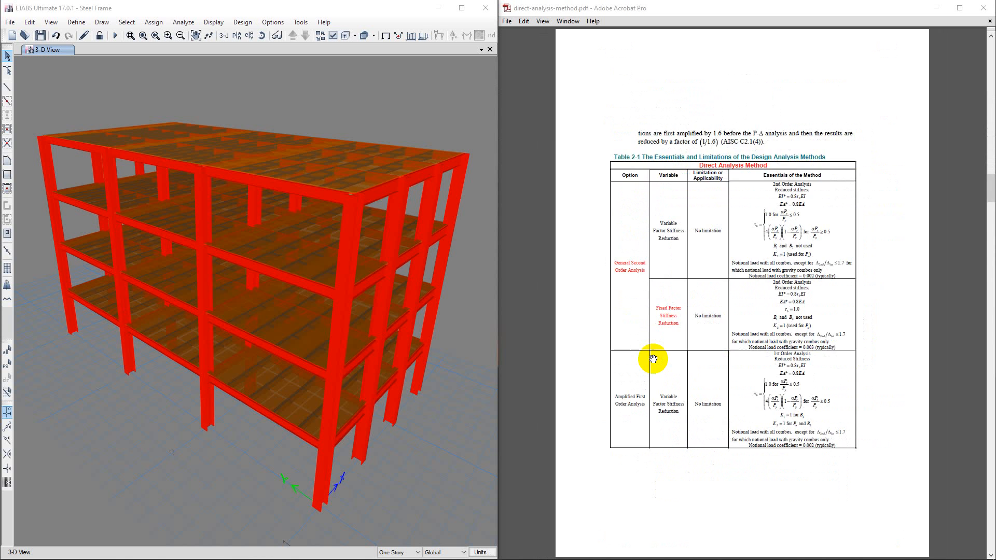
pyautogui.scroll(-20, 653, 358)
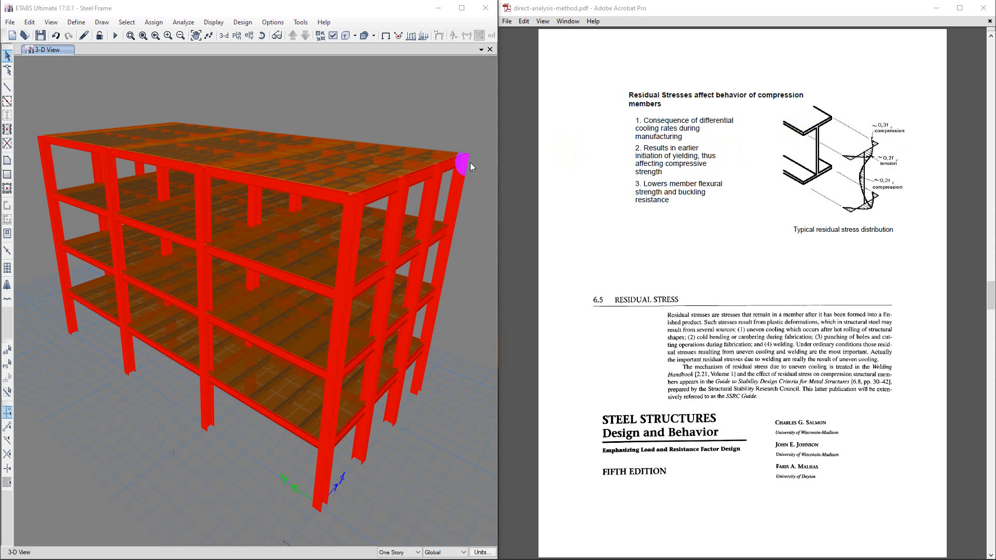
pyautogui.scroll(3, 710, 203)
pyautogui.scroll(5, 710, 203)
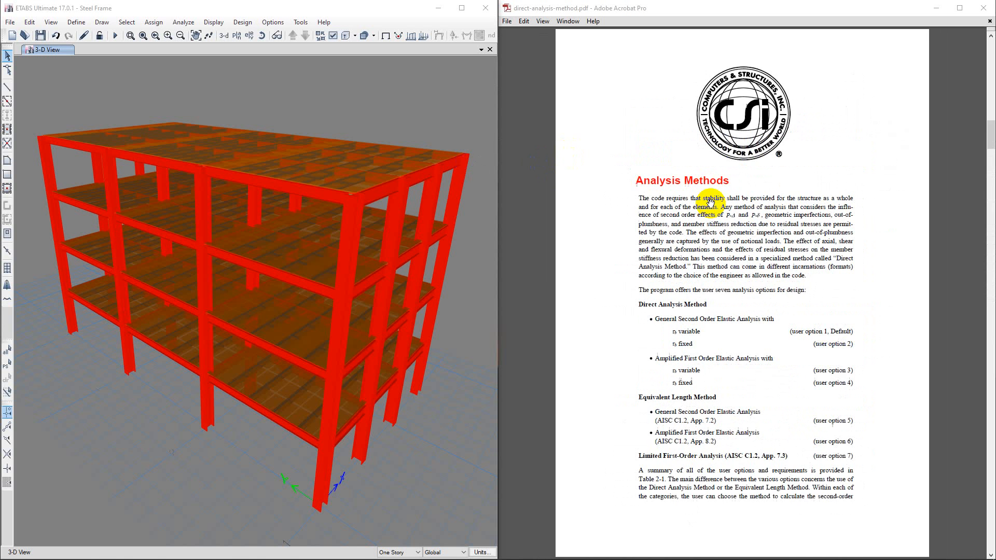
pyautogui.scroll(2, 710, 202)
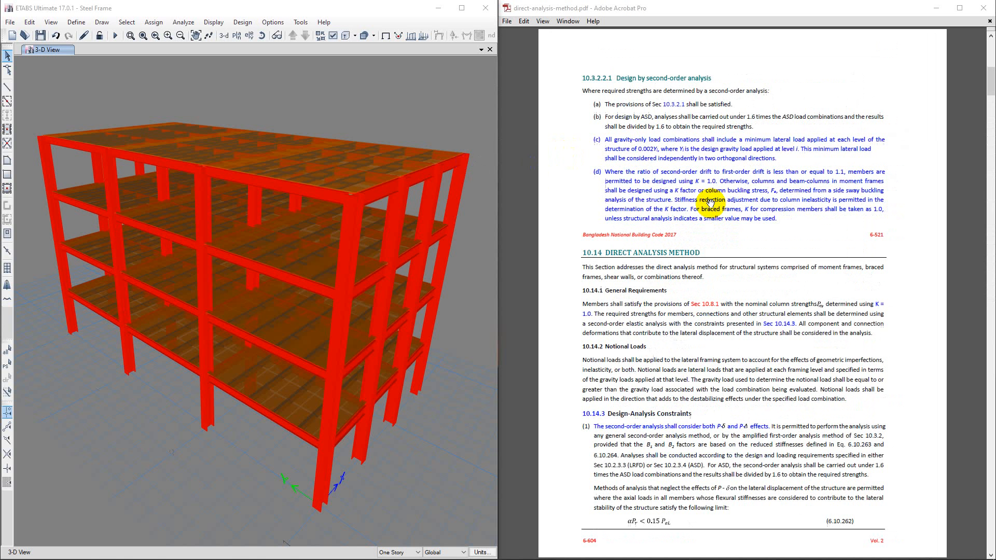
pyautogui.scroll(-2, 710, 203)
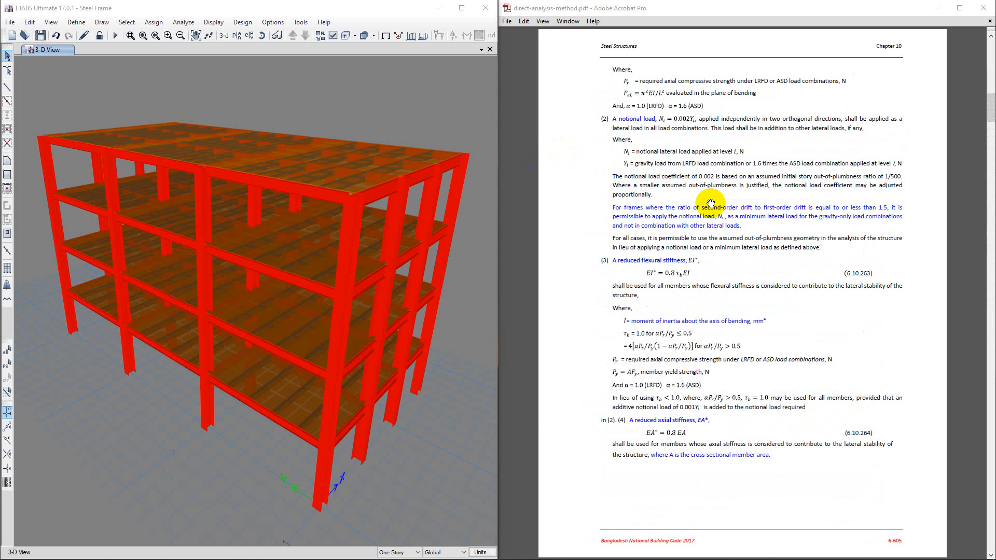
pyautogui.scroll(2, 710, 202)
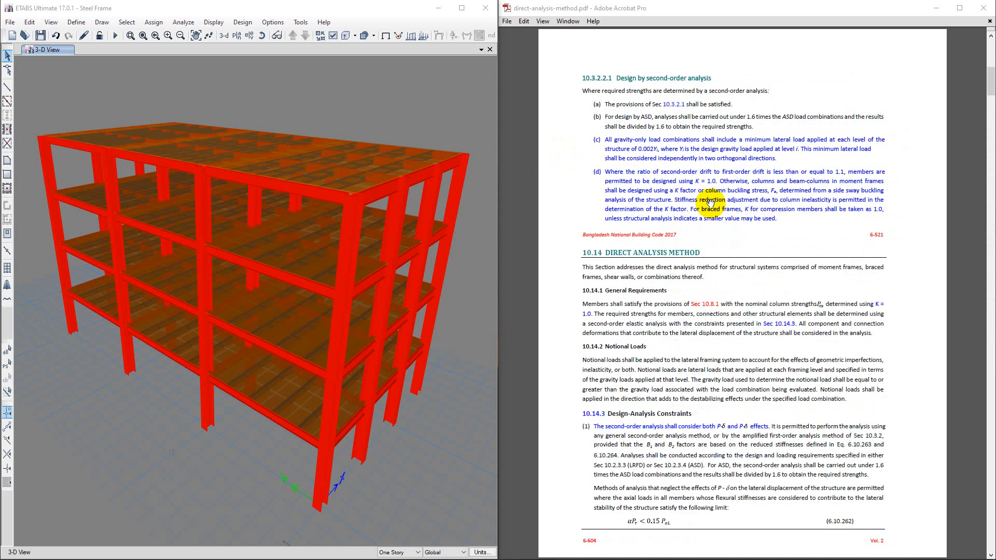
# - Inspect the assignments and design procedure of a Story1 joist beam in the 3-D model
pyautogui.scroll(-2, 710, 203)
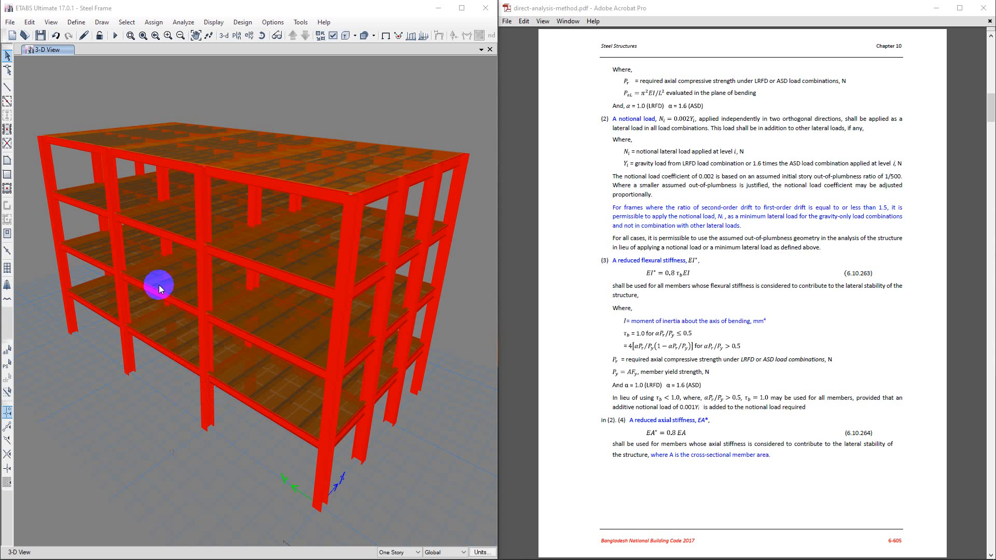
pyautogui.click(185, 289)
pyautogui.click(185, 288)
pyautogui.click(185, 288)
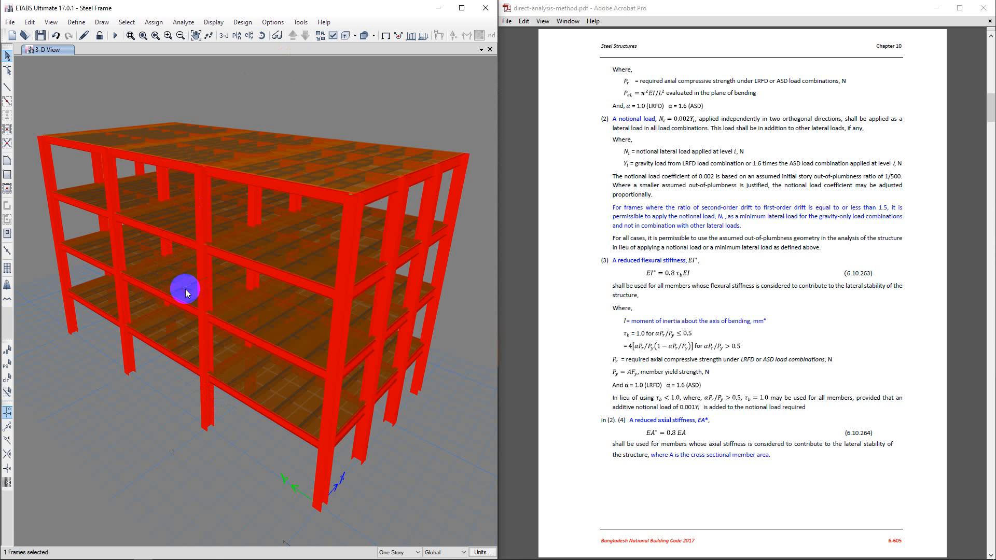
pyautogui.click(191, 295)
pyautogui.rightClick(182, 289)
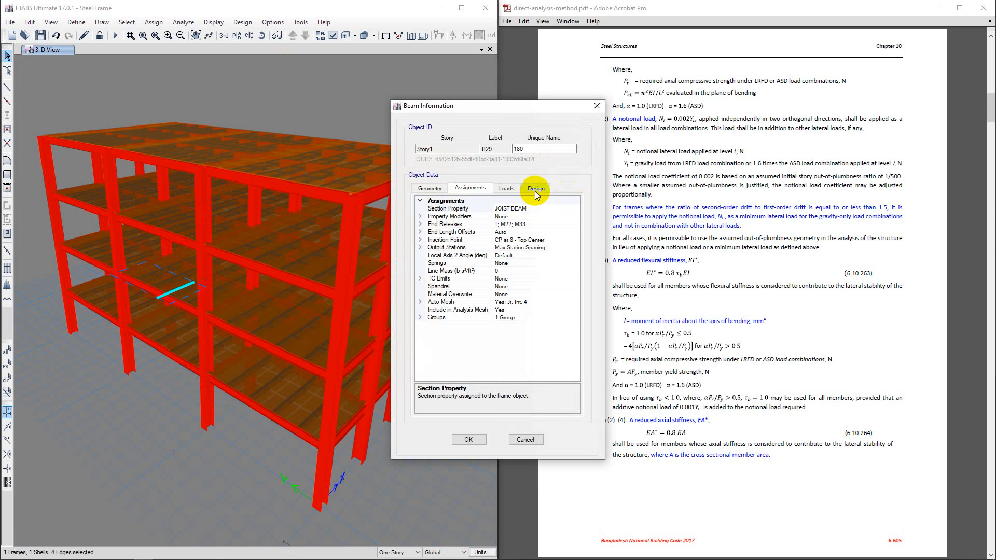
pyautogui.click(535, 189)
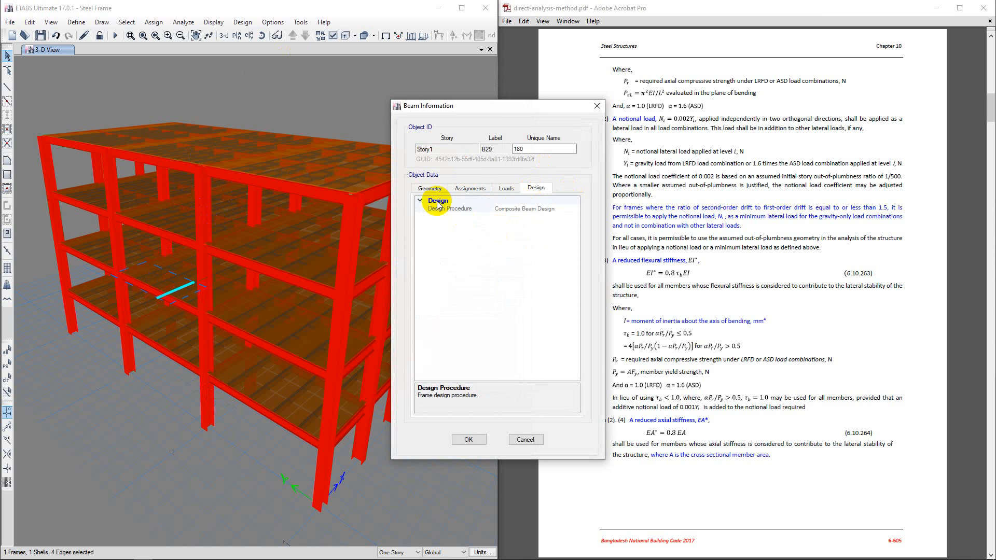
pyautogui.click(597, 106)
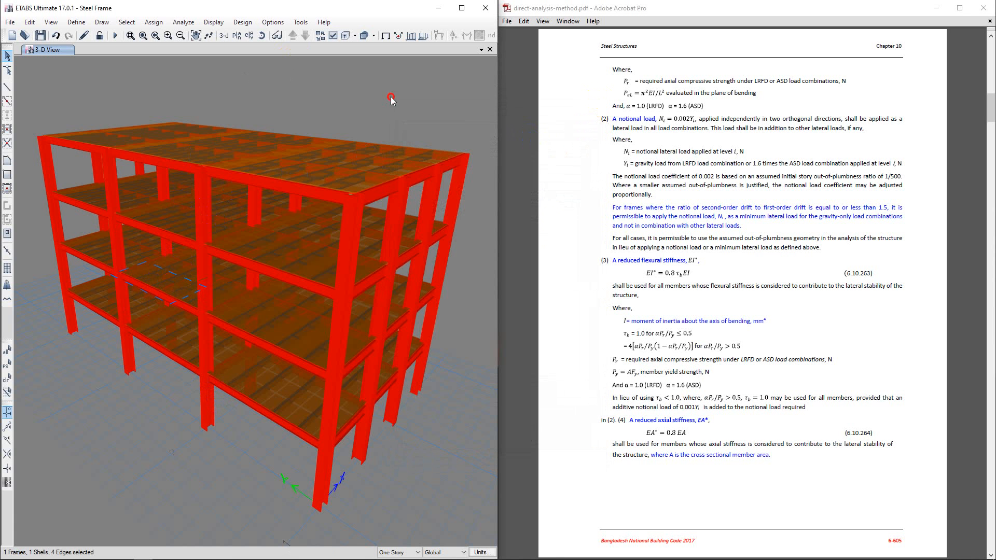
# - Show the Story3 plan view and inspect the uniform loads on one of its floor slabs
pyautogui.click(237, 35)
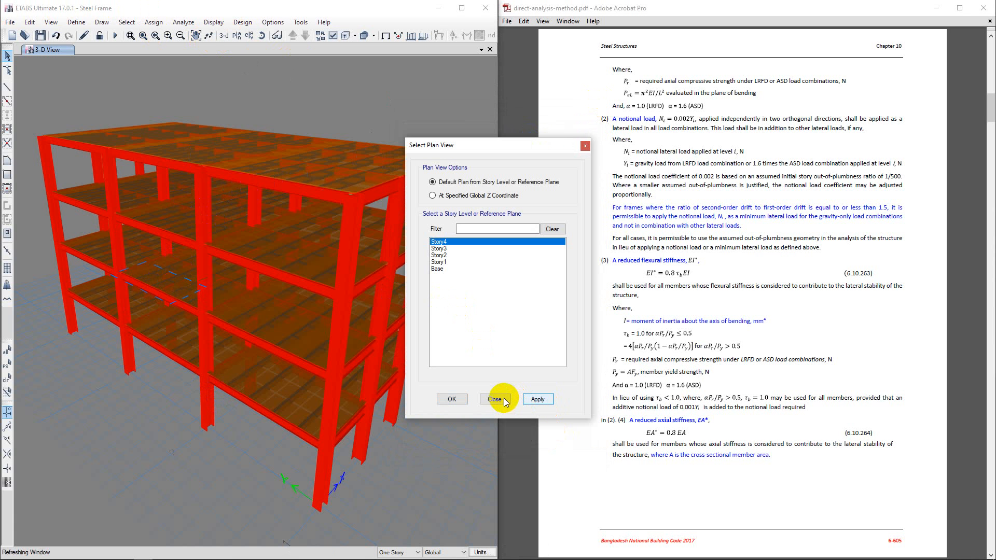
pyautogui.click(494, 399)
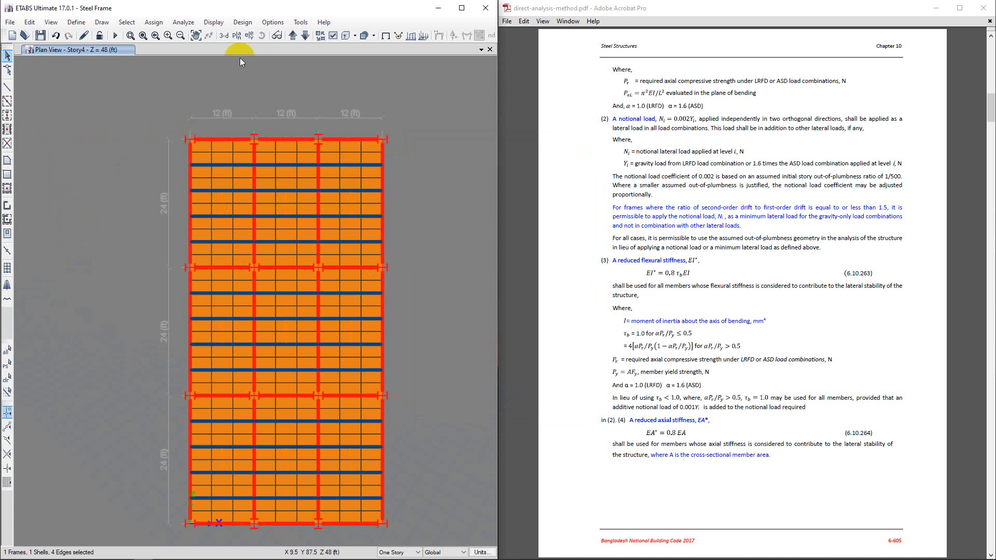
pyautogui.click(304, 36)
pyautogui.rightClick(291, 201)
pyautogui.click(506, 188)
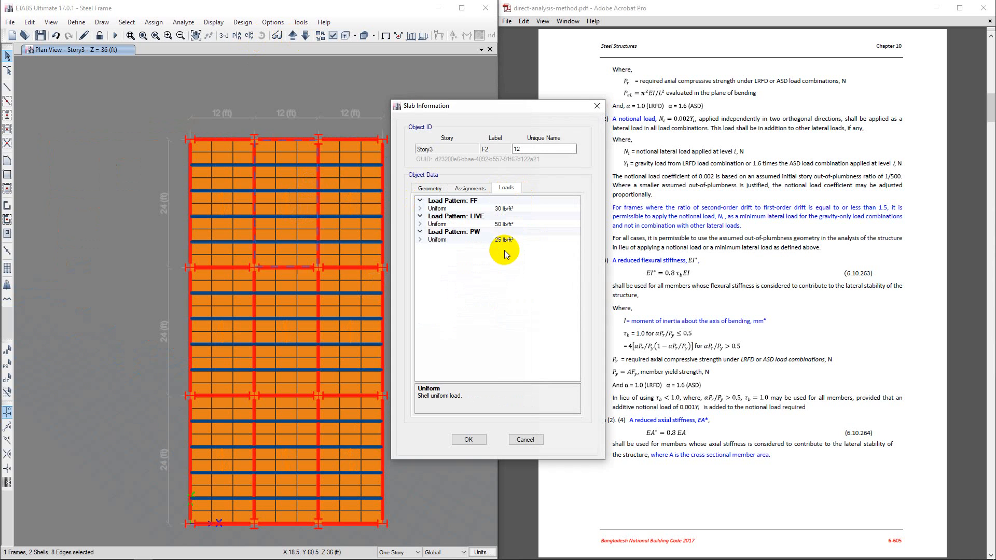
pyautogui.click(597, 106)
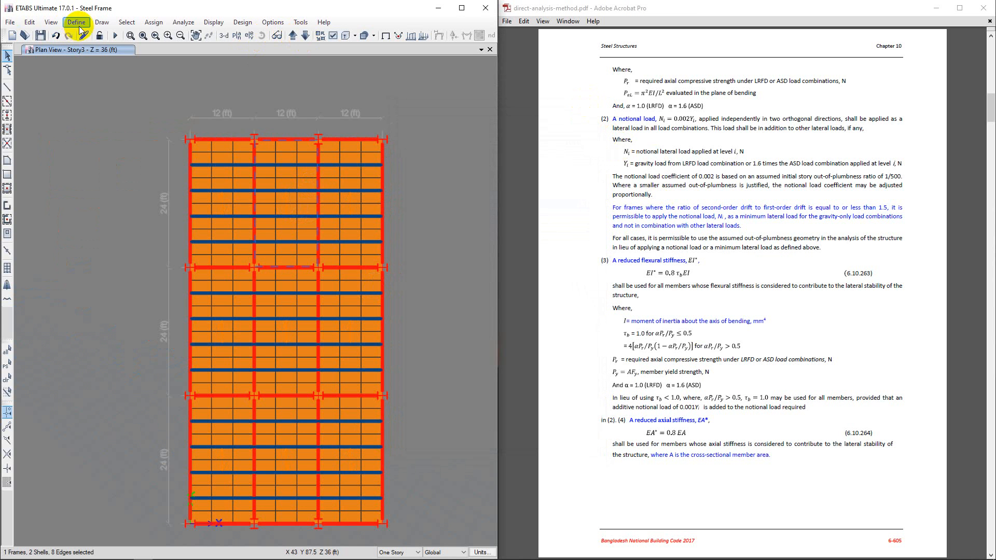
# - Review the defined load patterns, and recheck the second-order analysis and notional load clauses in the code document
pyautogui.click(76, 21)
pyautogui.click(106, 235)
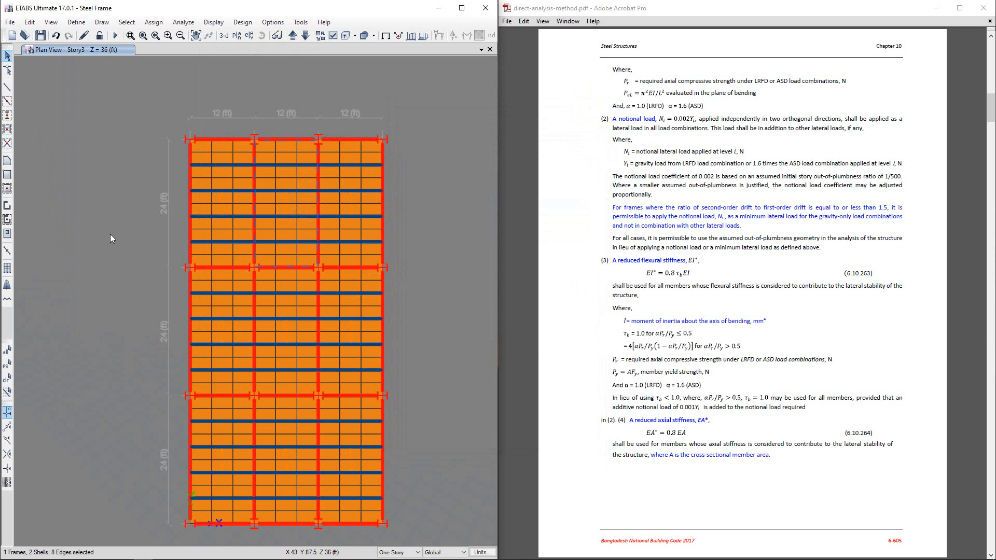
pyautogui.moveTo(422, 213); pyautogui.dragTo(251, 136)
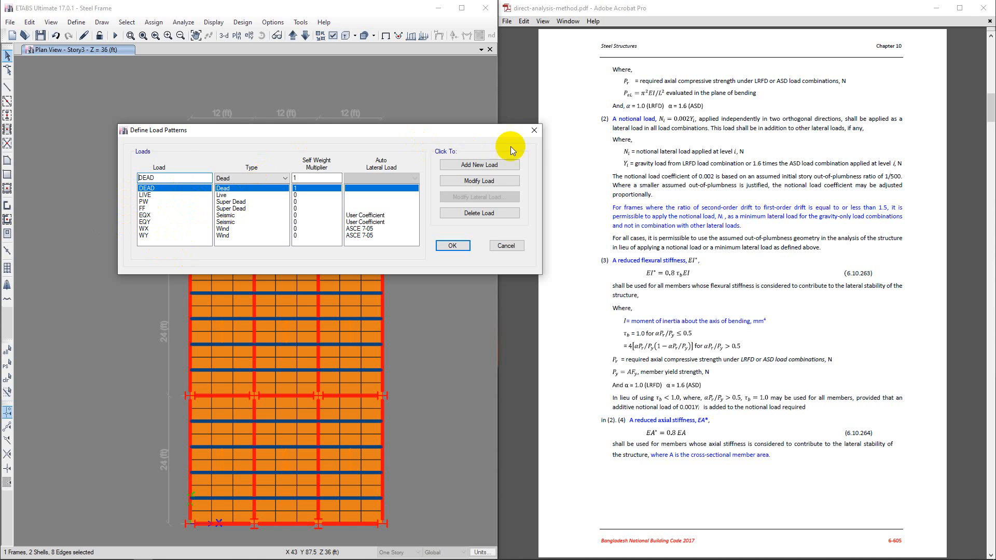
pyautogui.click(534, 136)
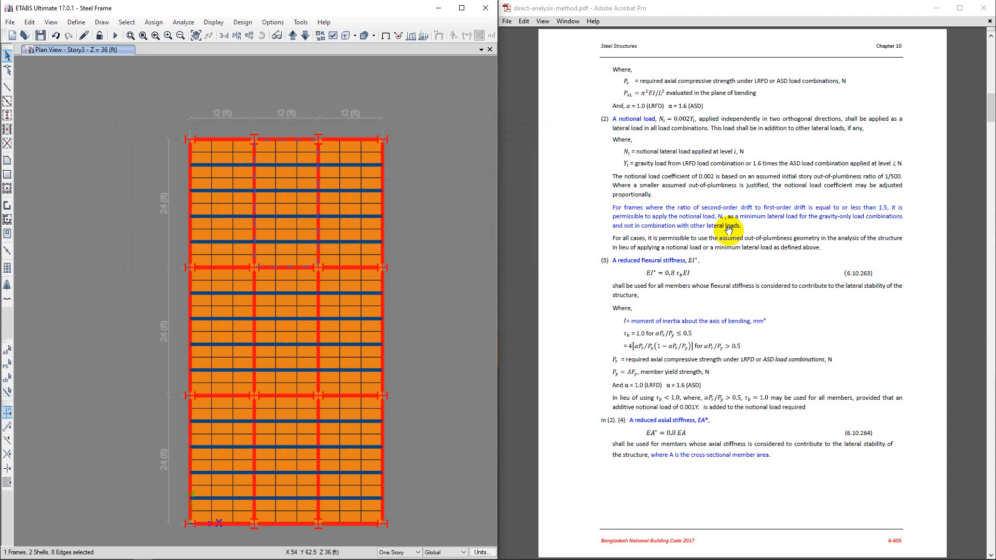
pyautogui.scroll(10, 732, 234)
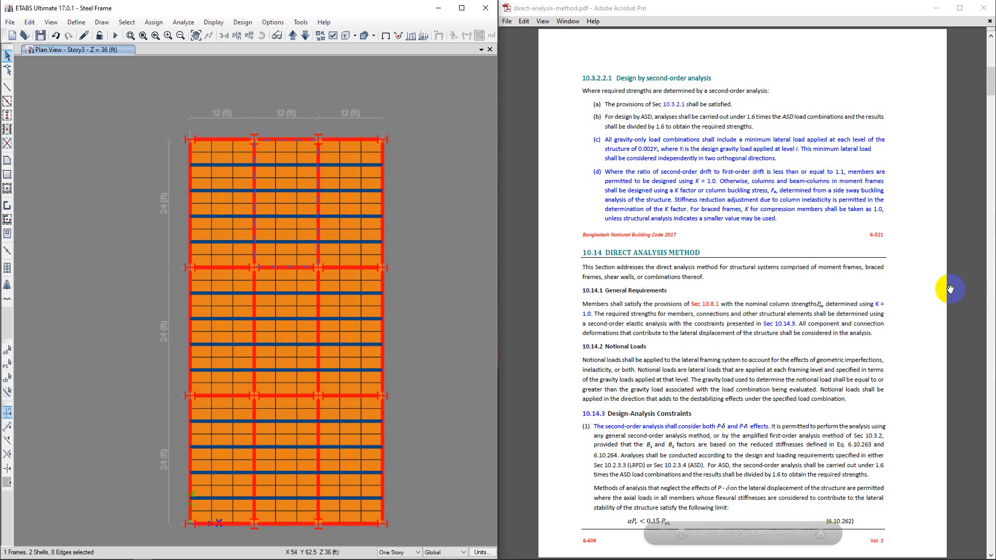
pyautogui.scroll(-5, 777, 296)
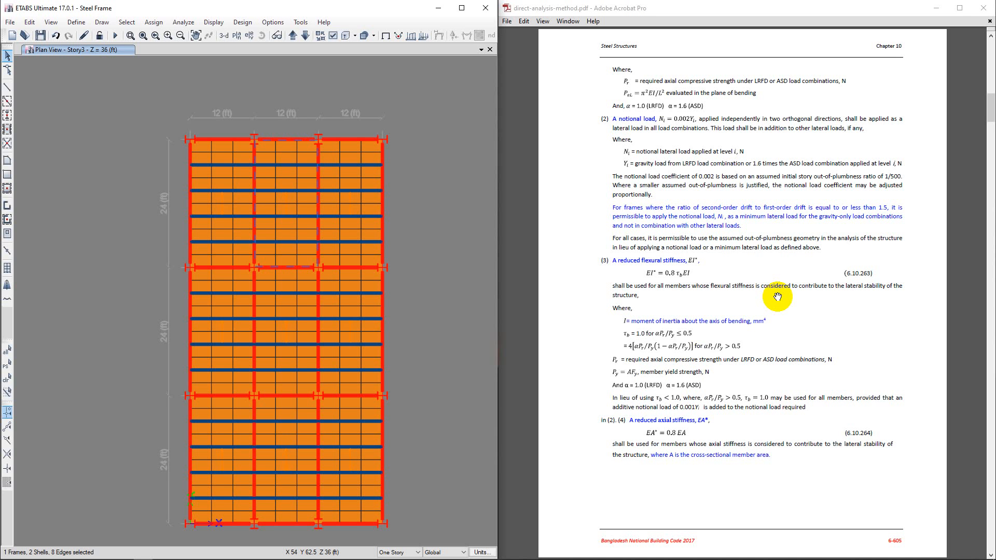
pyautogui.click(242, 22)
pyautogui.click(76, 22)
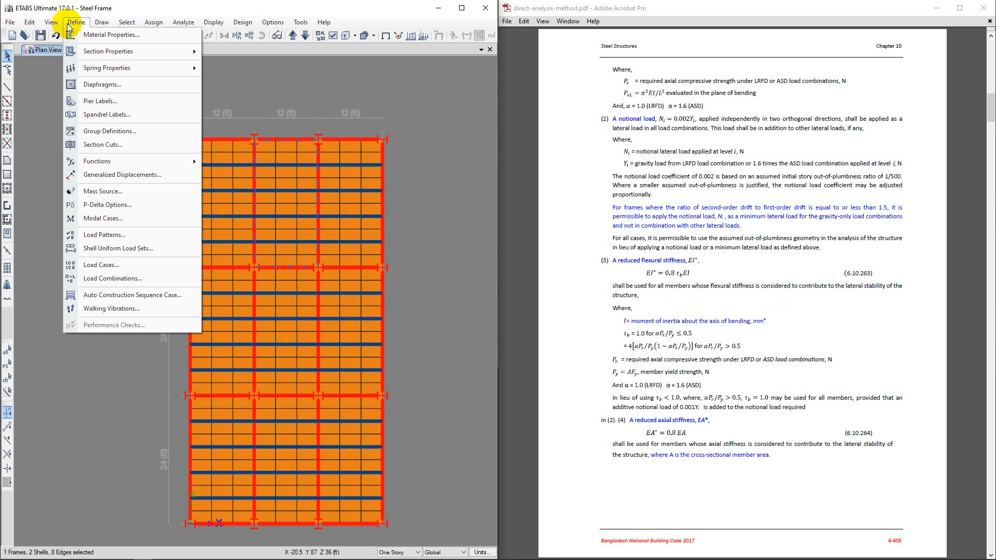
pyautogui.click(93, 234)
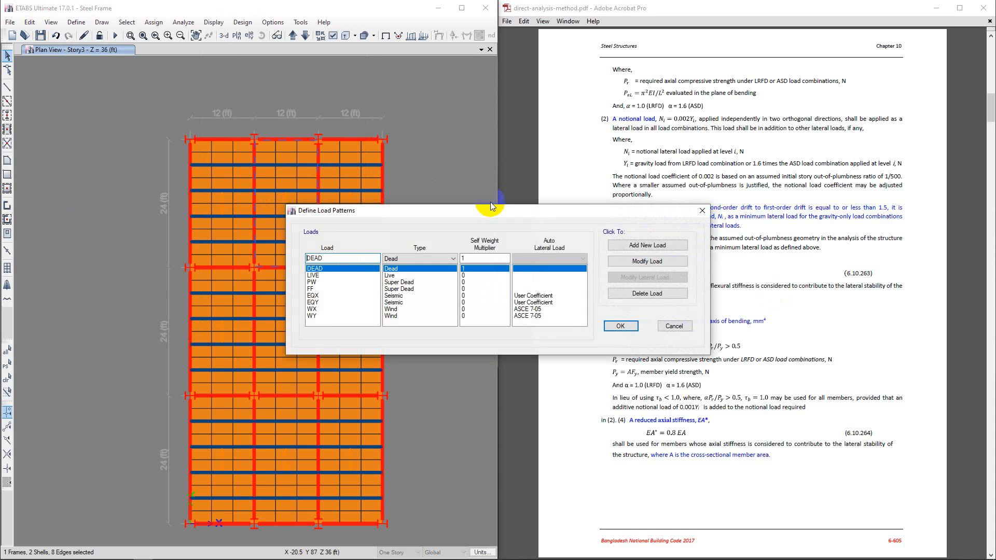
pyautogui.moveTo(400, 178); pyautogui.dragTo(308, 136)
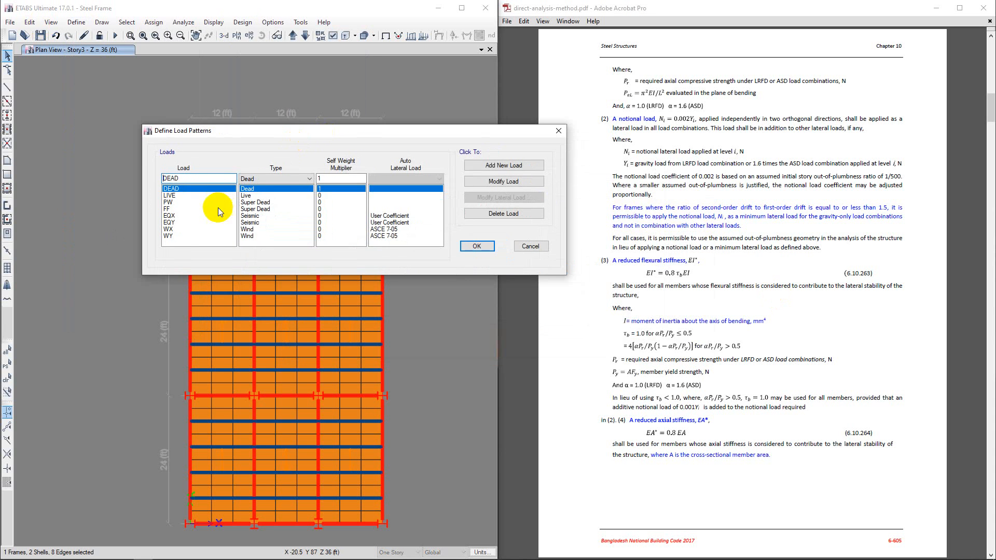
pyautogui.click(198, 187)
pyautogui.press('Left')
pyautogui.write('N')
pyautogui.write('X')
pyautogui.click(260, 179)
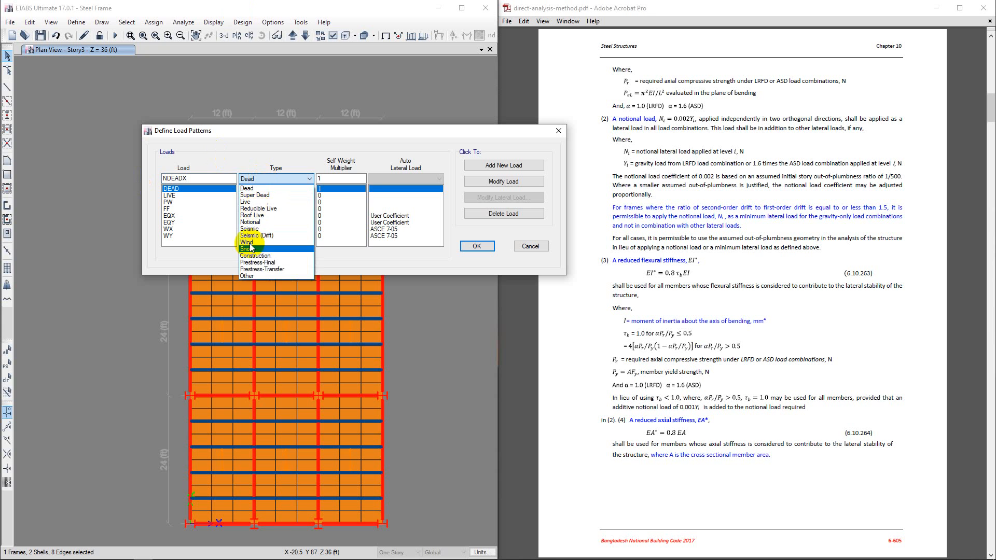
pyautogui.click(265, 222)
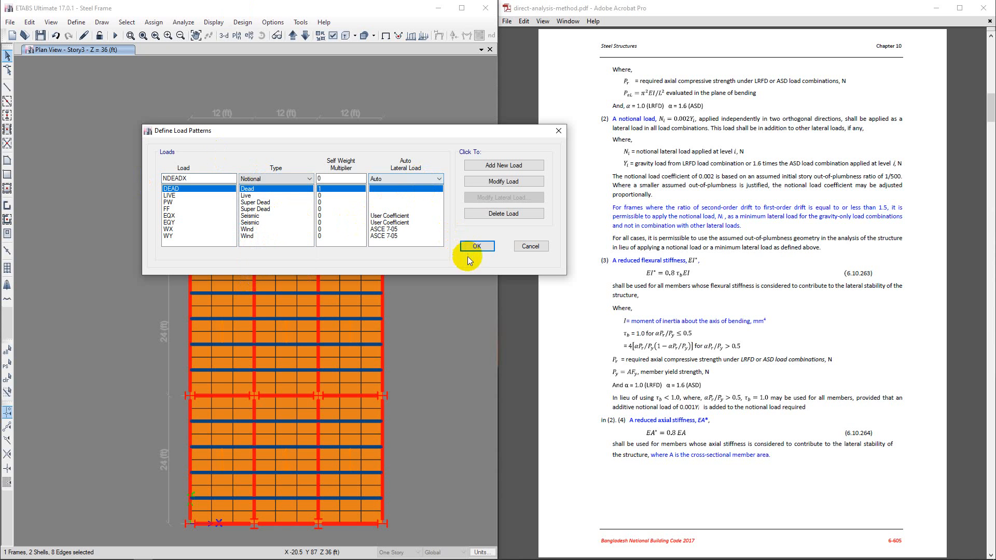
pyautogui.click(475, 246)
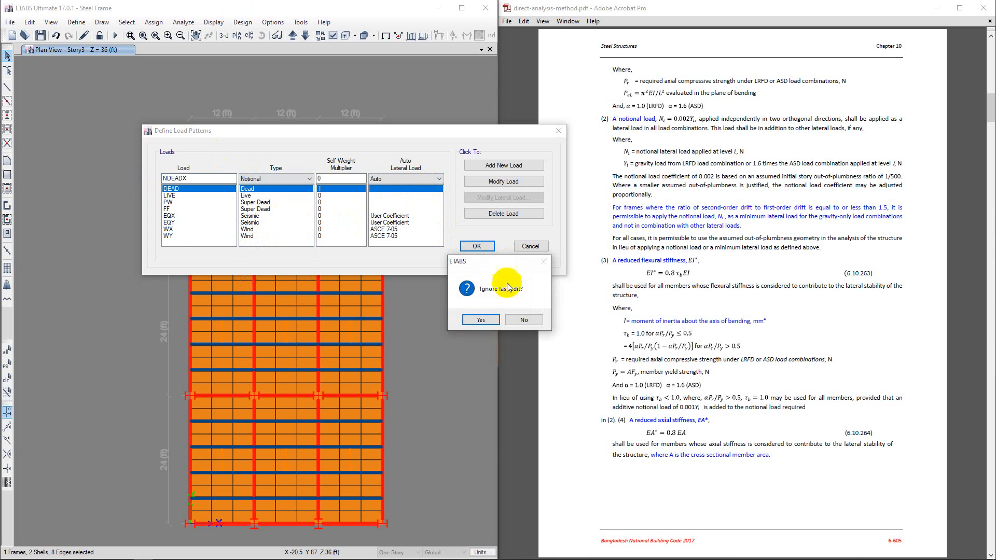
pyautogui.click(482, 320)
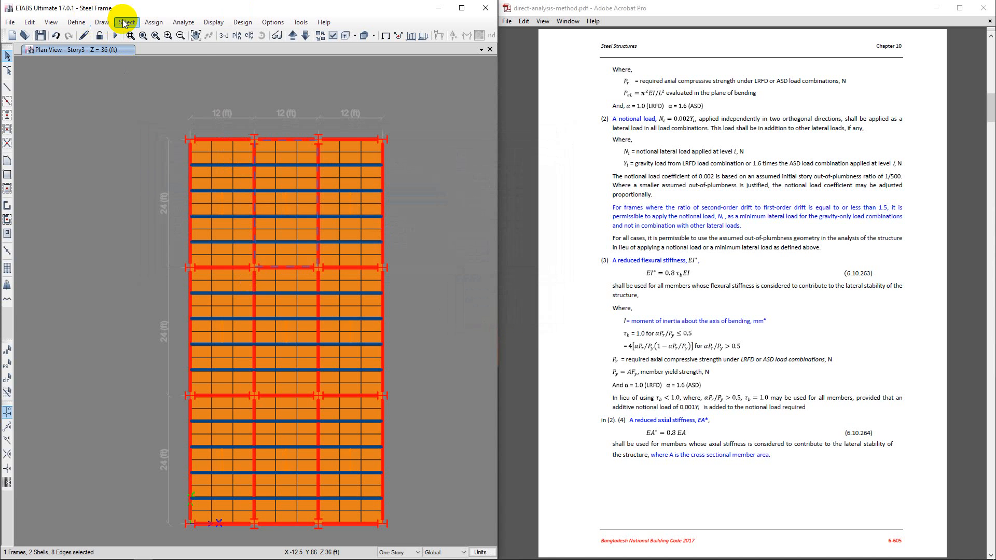
# - Add a load pattern named NDEADX with type Notional, self weight multiplier 0 and Auto lateral load
pyautogui.click(76, 22)
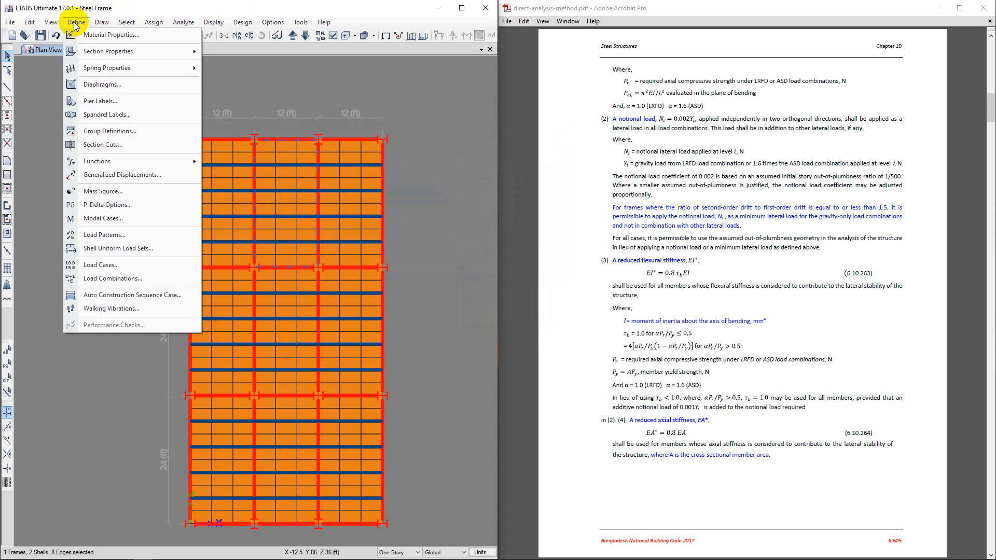
pyautogui.click(105, 234)
pyautogui.click(338, 212)
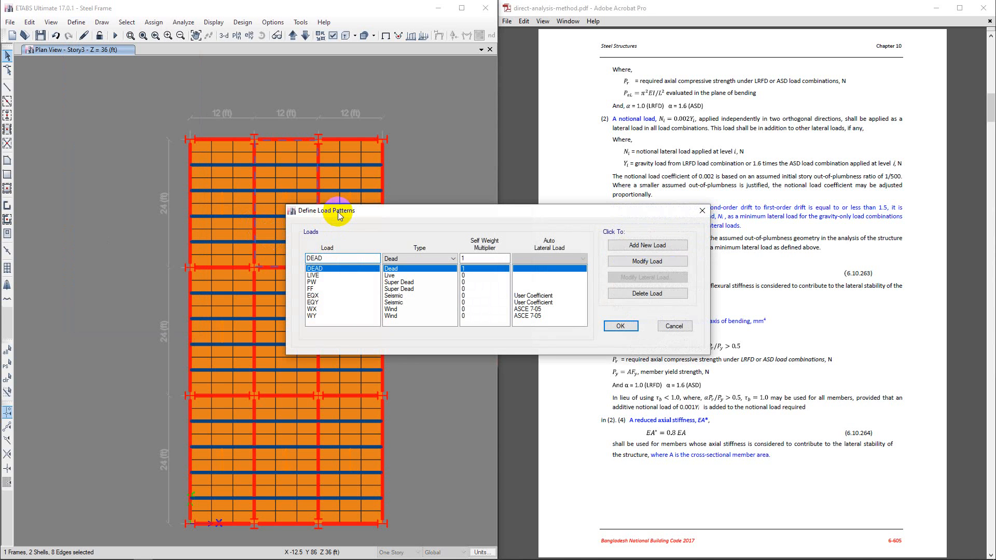
pyautogui.write('N')
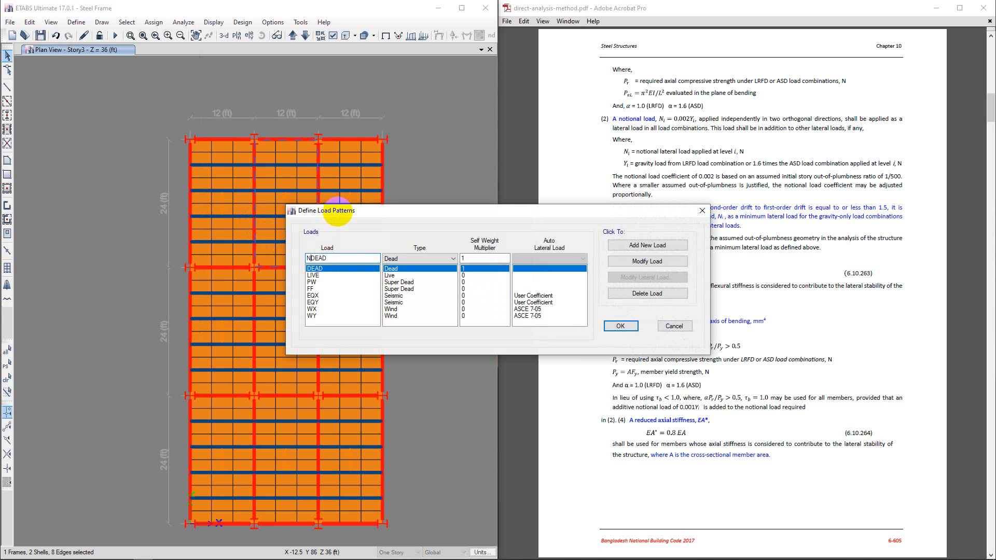
pyautogui.click(345, 258)
pyautogui.write('X')
pyautogui.click(426, 258)
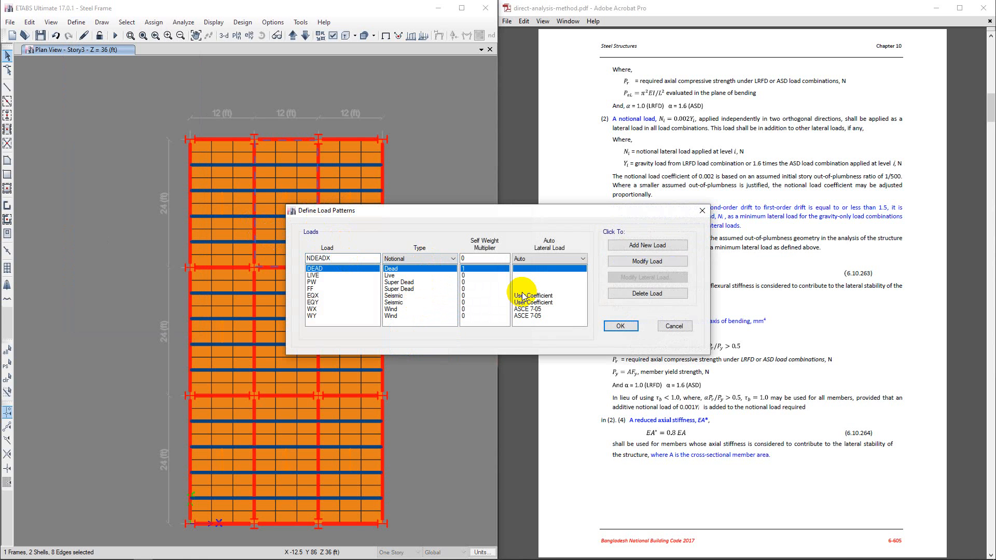
pyautogui.click(657, 246)
pyautogui.moveTo(415, 210); pyautogui.dragTo(335, 135)
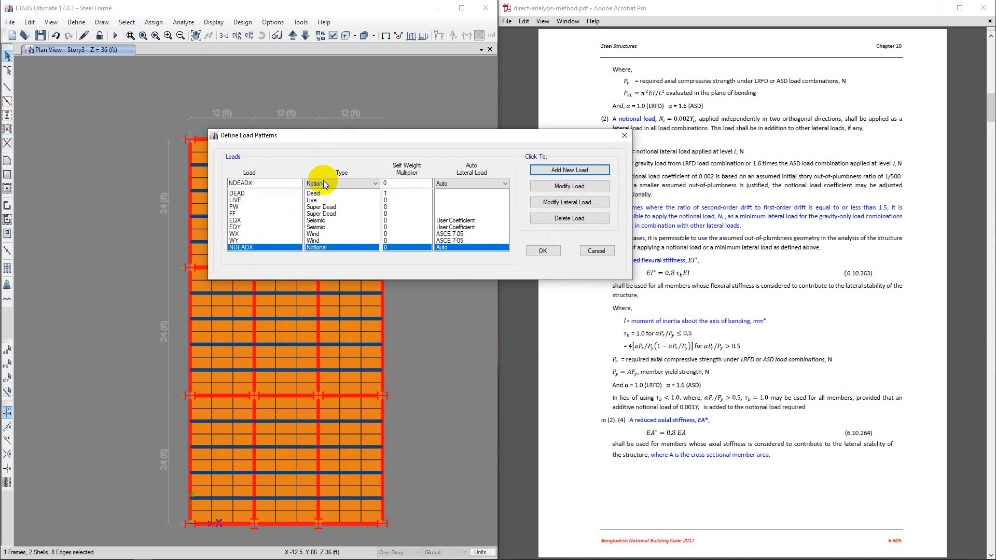
# - Add a load pattern named NDEADY with type Dead and self weight multiplier 1
pyautogui.click(240, 201)
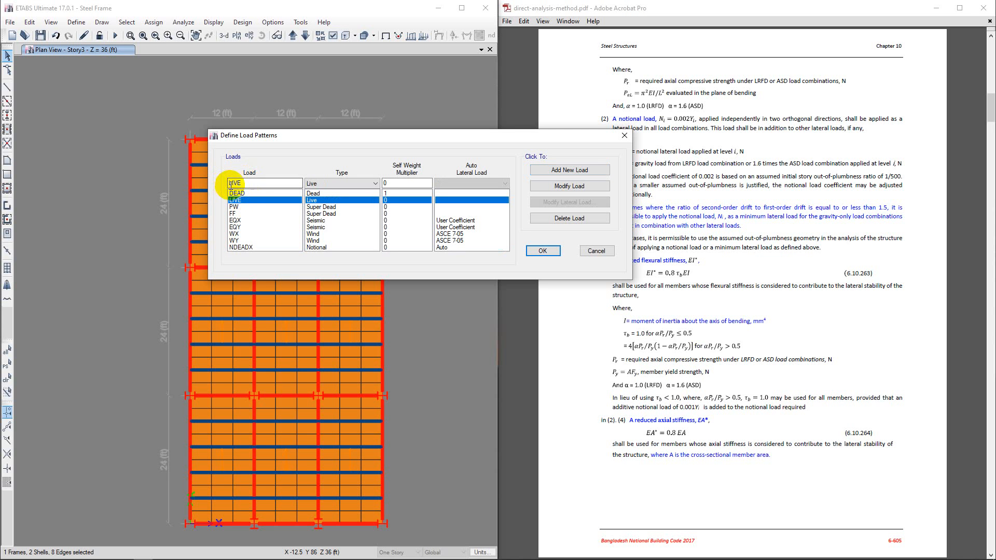
pyautogui.click(230, 184)
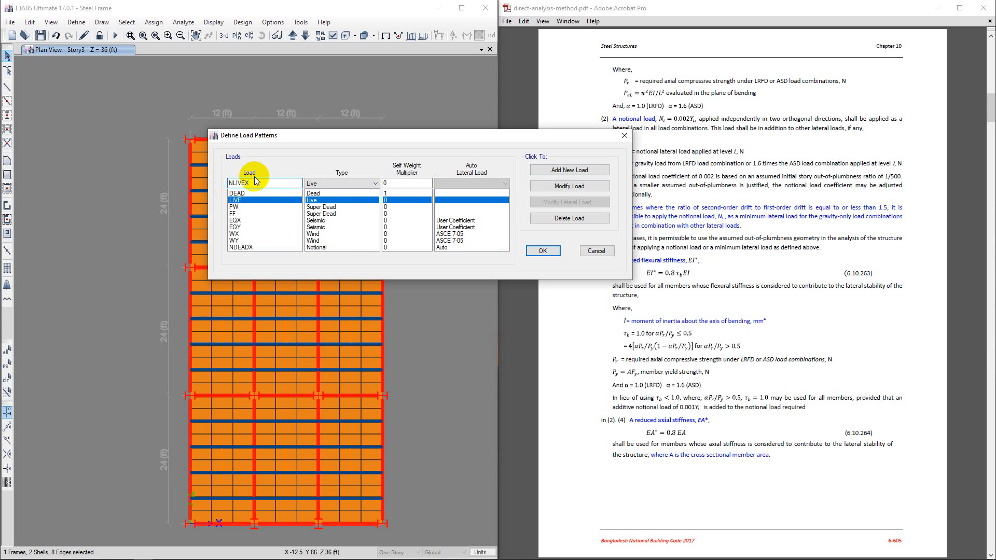
pyautogui.click(237, 193)
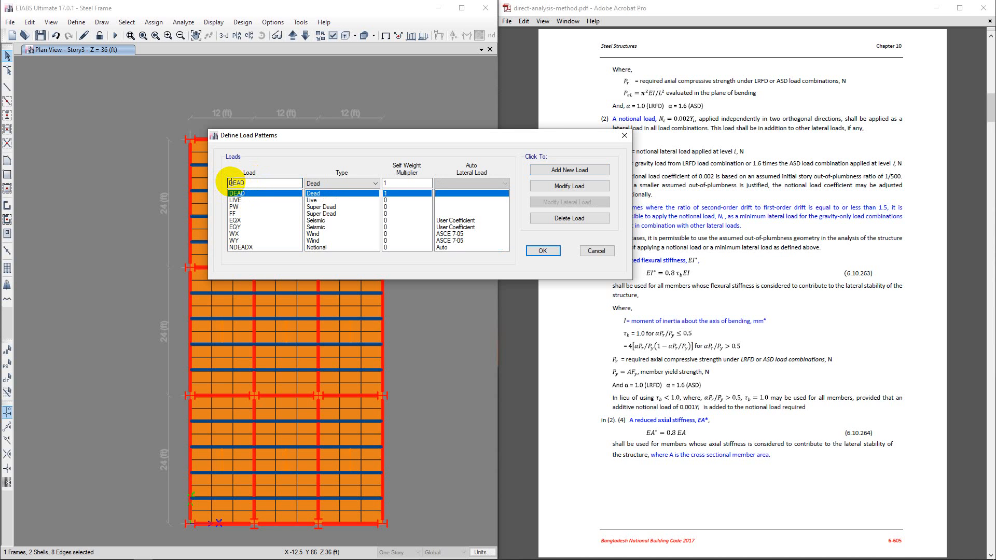
pyautogui.write('N')
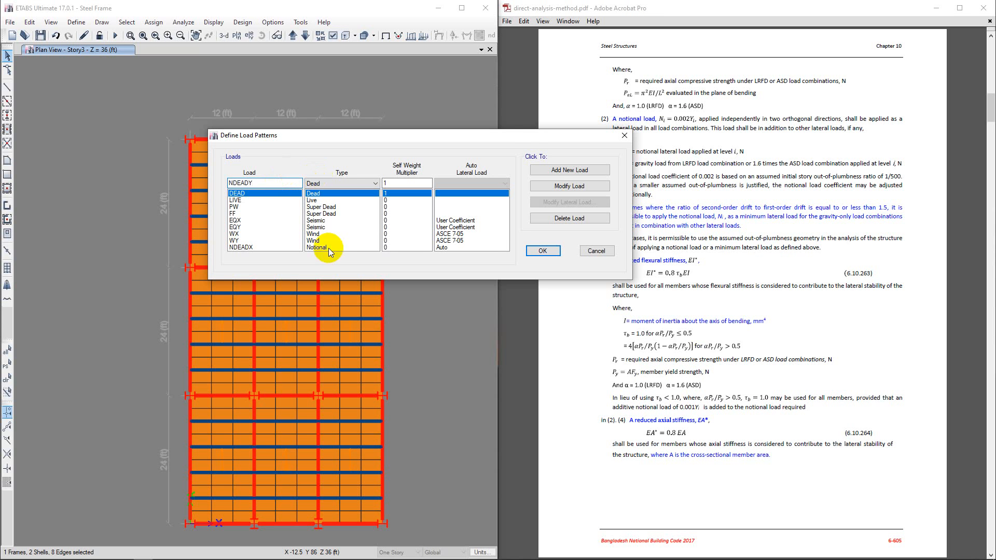
pyautogui.click(565, 172)
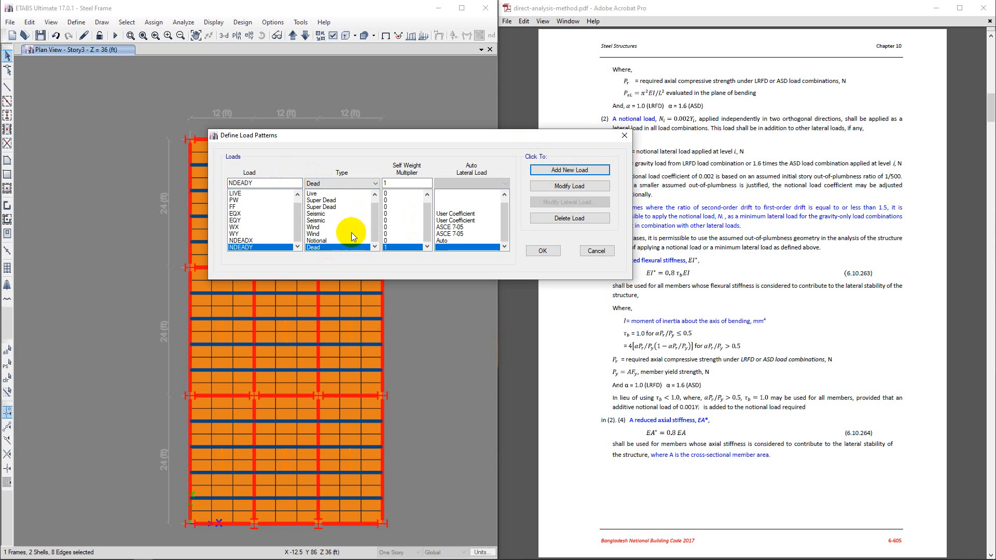
# - Add a load pattern named NLIVEX with type Notional, self weight multiplier 0 and Auto lateral load
pyautogui.click(242, 195)
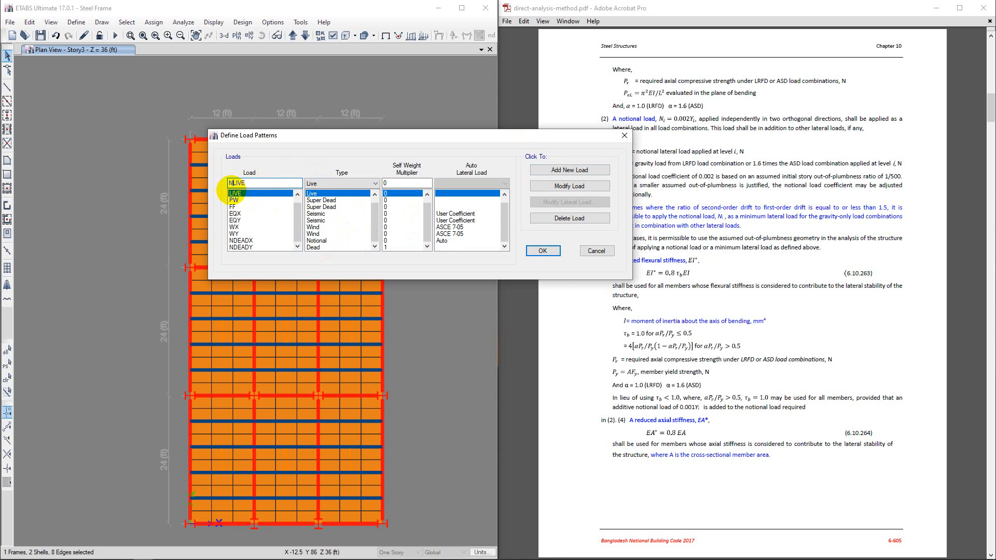
pyautogui.click(253, 185)
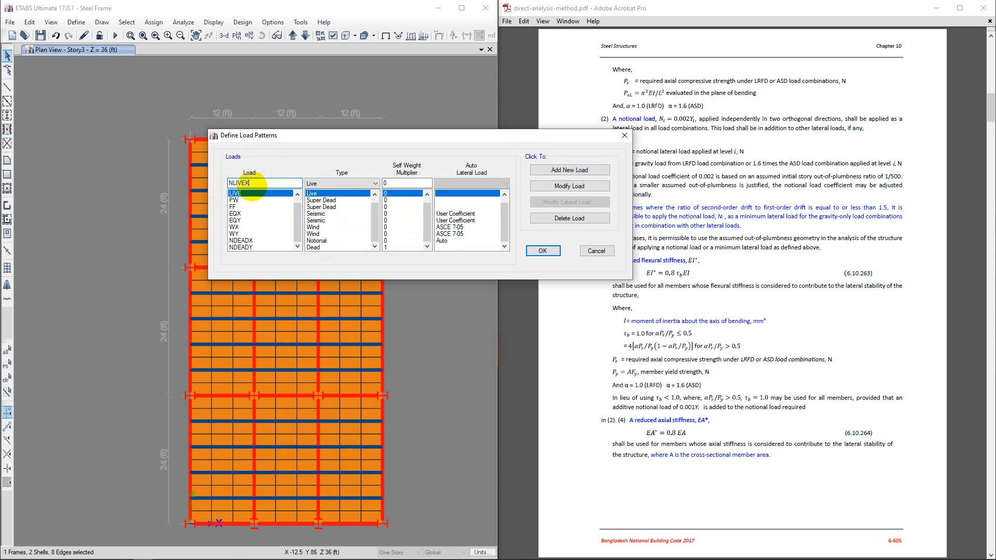
pyautogui.click(353, 183)
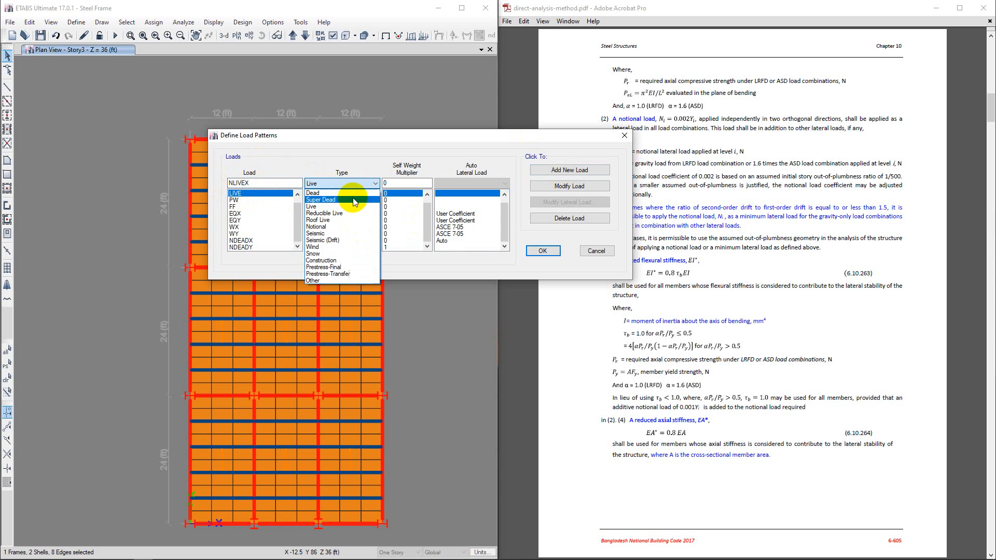
pyautogui.click(338, 227)
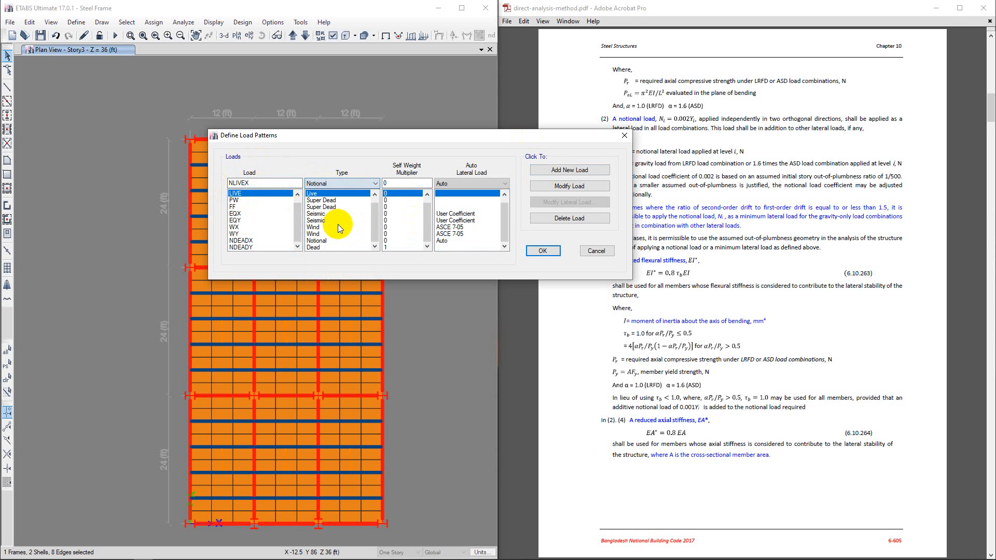
pyautogui.click(568, 170)
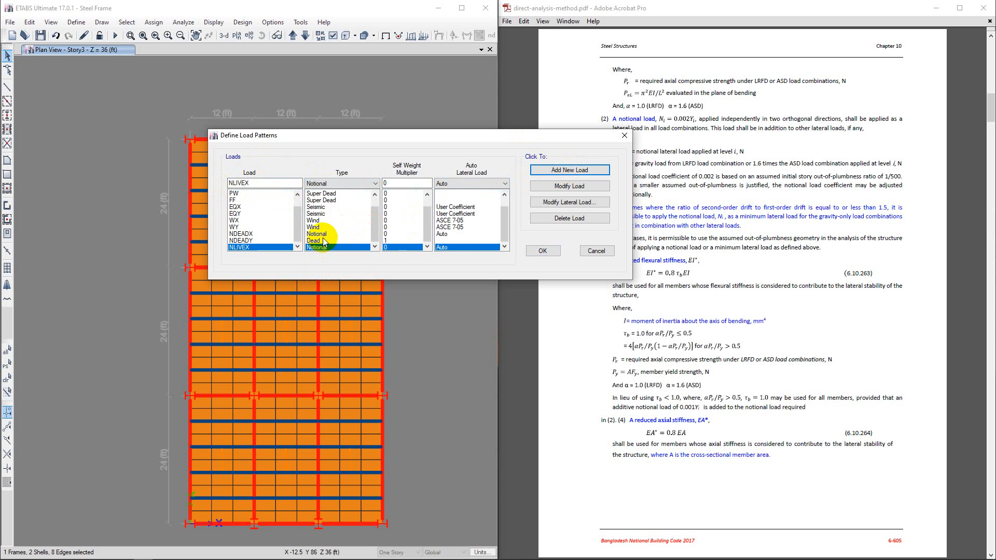
# - Change the NDEADY load pattern to type Notional with self weight multiplier 0 and Auto lateral load
pyautogui.click(325, 240)
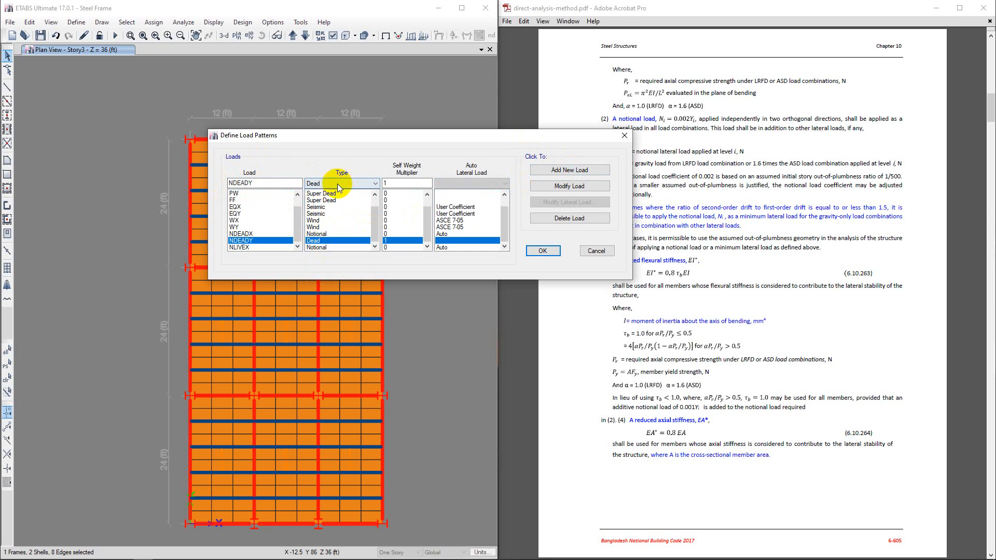
pyautogui.click(337, 184)
pyautogui.click(339, 227)
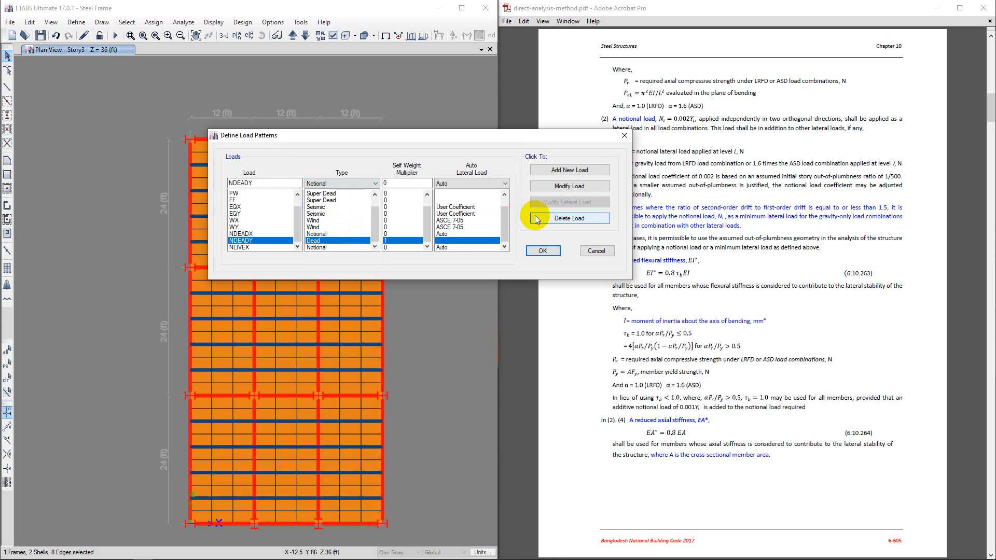
pyautogui.click(575, 188)
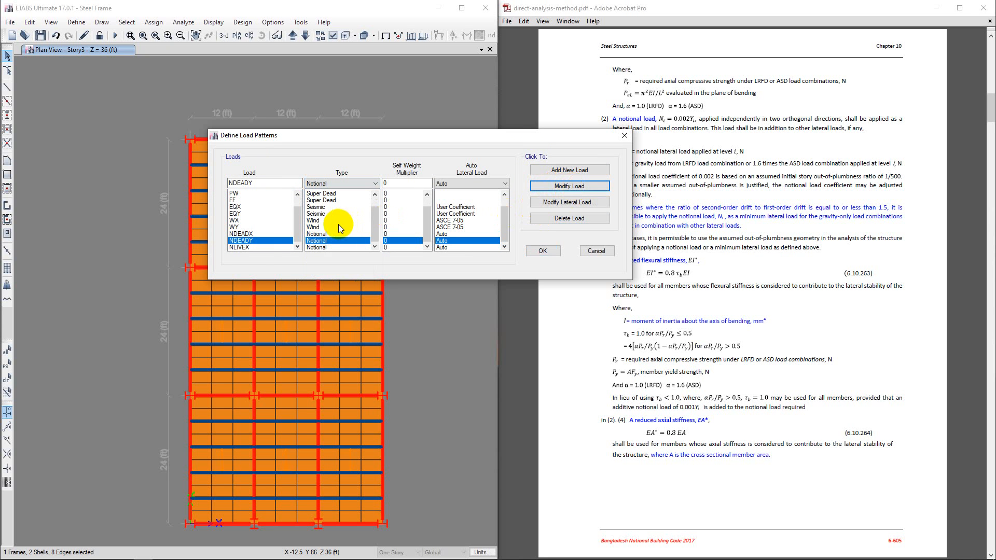
# - Add a load pattern named NLIVEY with type Notional, self weight multiplier 0 and Auto lateral load
pyautogui.click(258, 247)
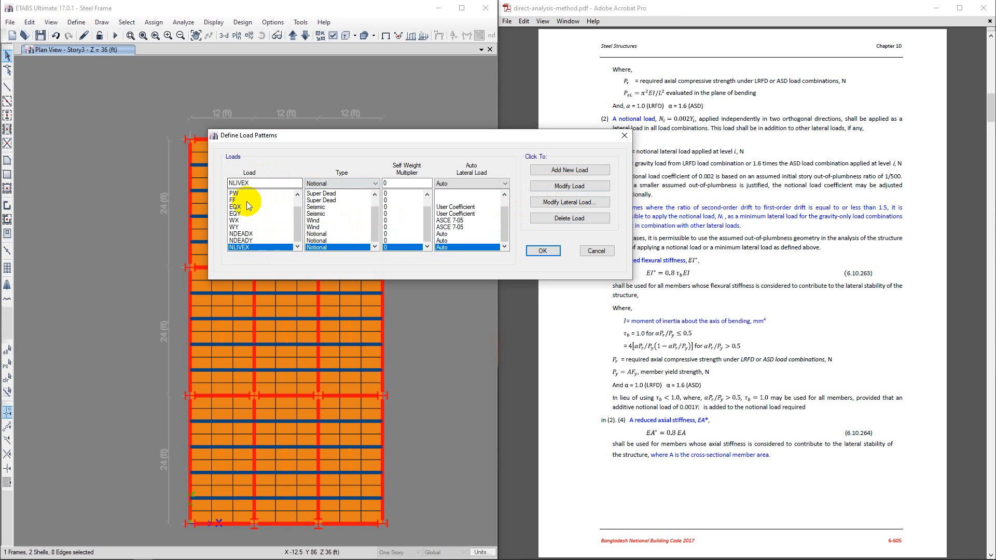
pyautogui.scroll(1, 247, 203)
pyautogui.click(241, 200)
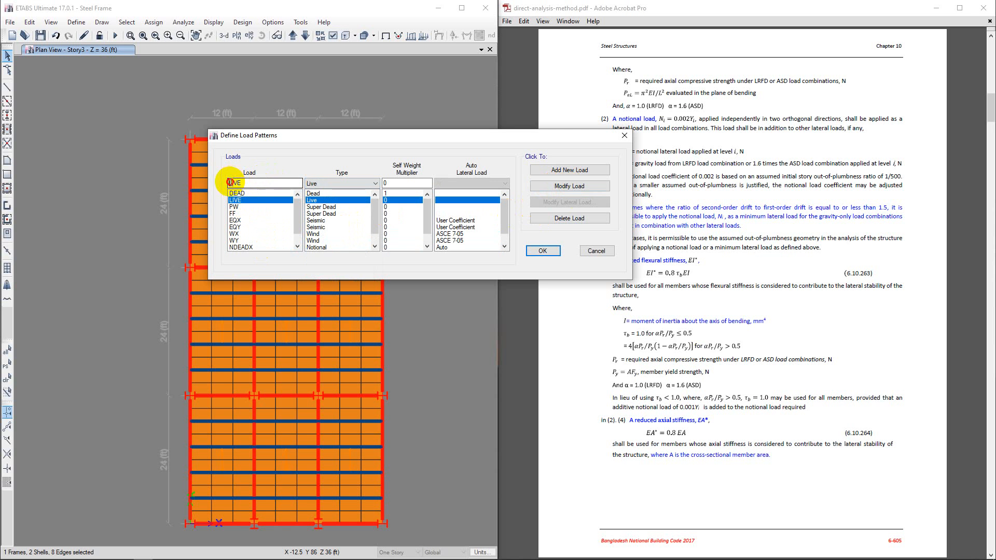
pyautogui.click(270, 185)
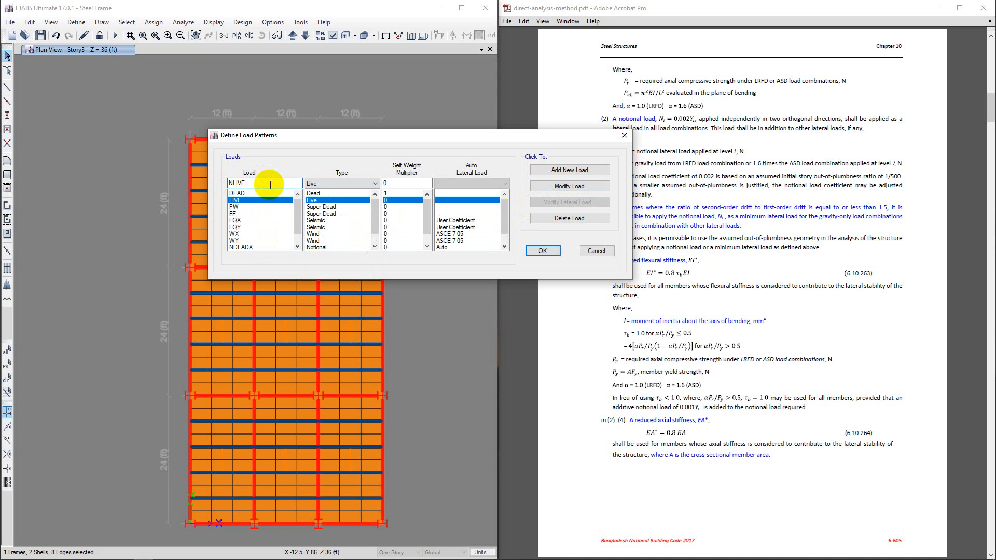
pyautogui.click(328, 184)
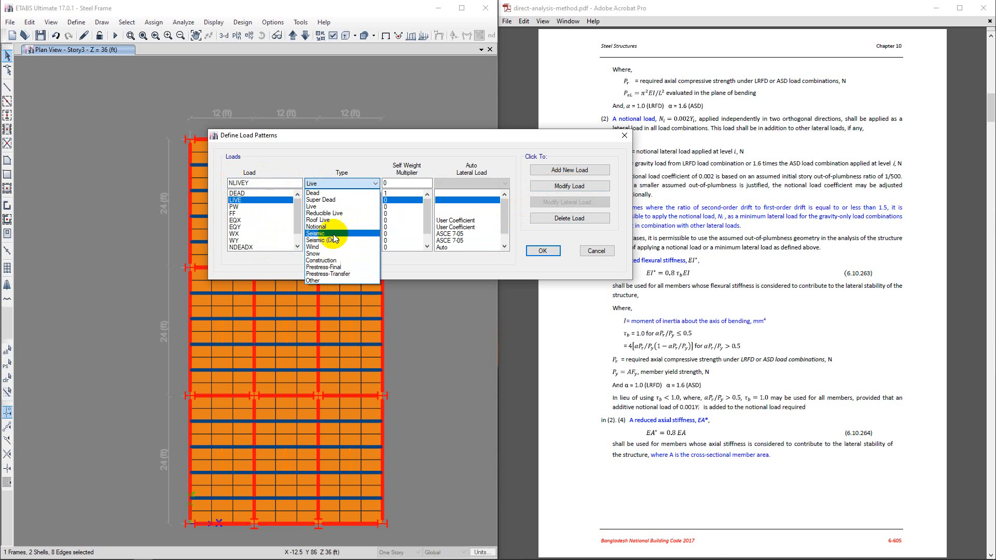
pyautogui.click(335, 228)
pyautogui.click(587, 167)
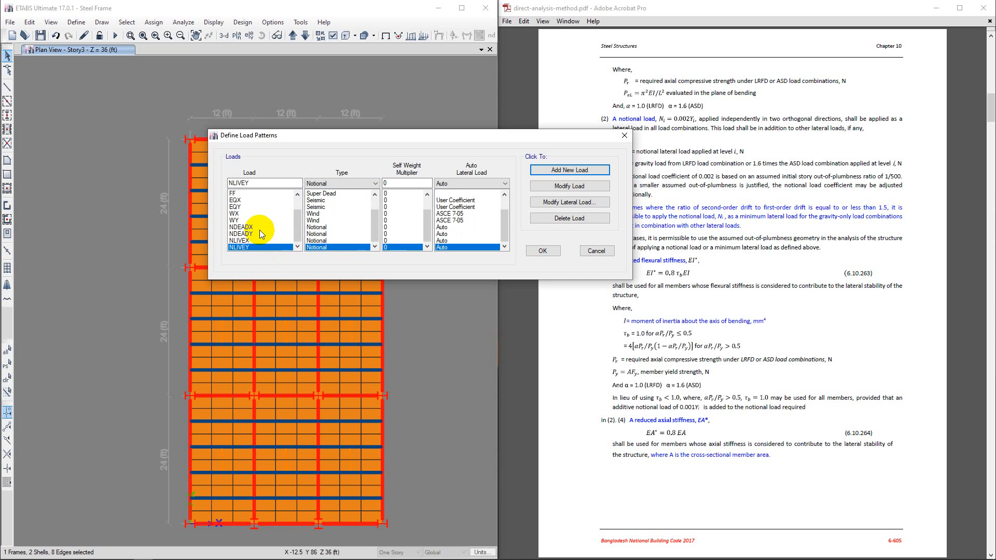
# - Check the list of notional load patterns for DEAD, LIVE, PW and FF, accept the definitions and save the model
pyautogui.scroll(2, 259, 225)
pyautogui.scroll(-2, 259, 223)
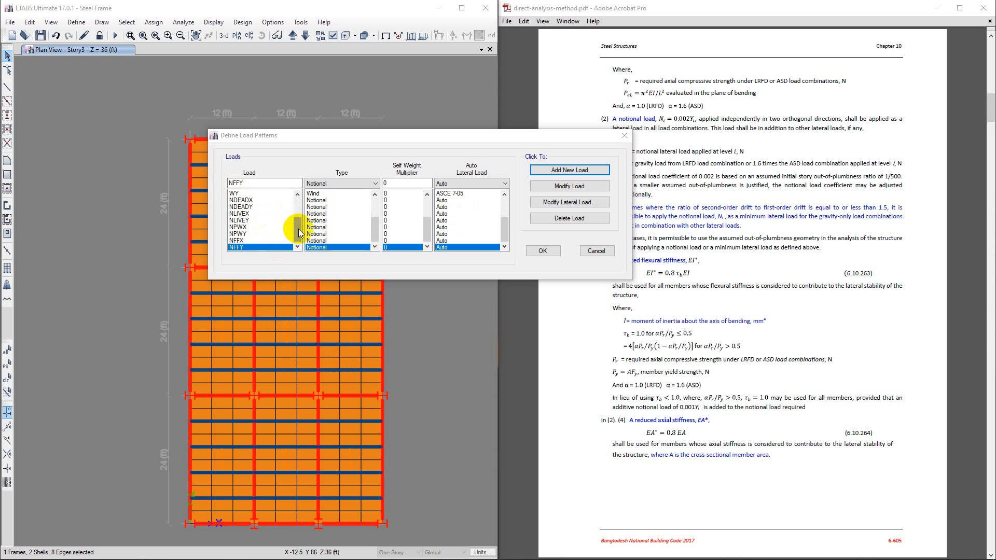
pyautogui.moveTo(297, 231); pyautogui.dragTo(305, 218)
pyautogui.scroll(-2, 304, 217)
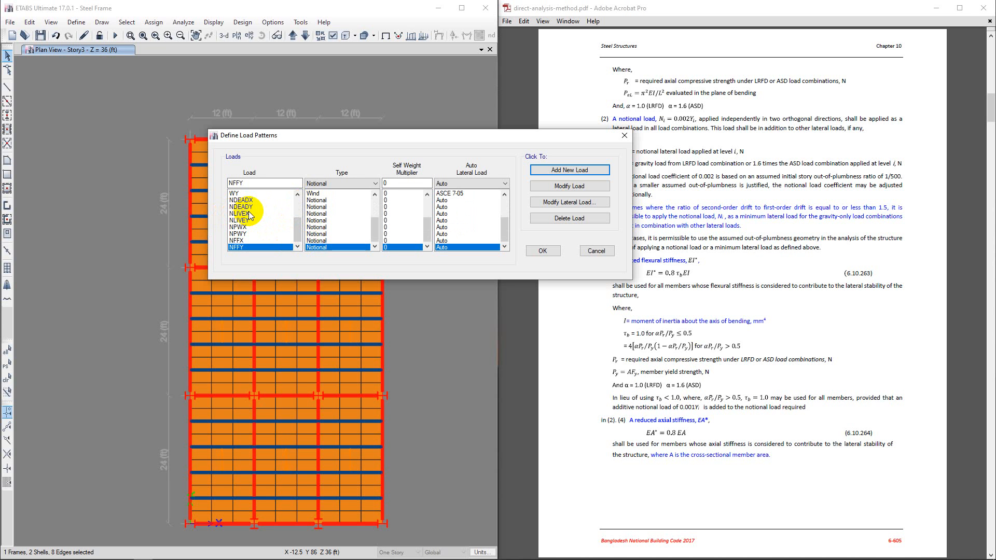
pyautogui.click(542, 250)
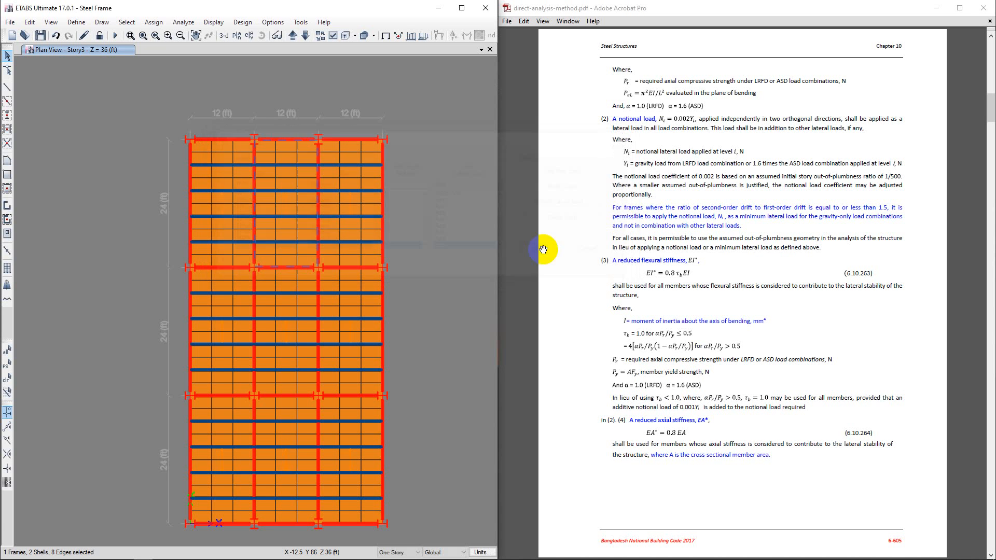
pyautogui.click(40, 35)
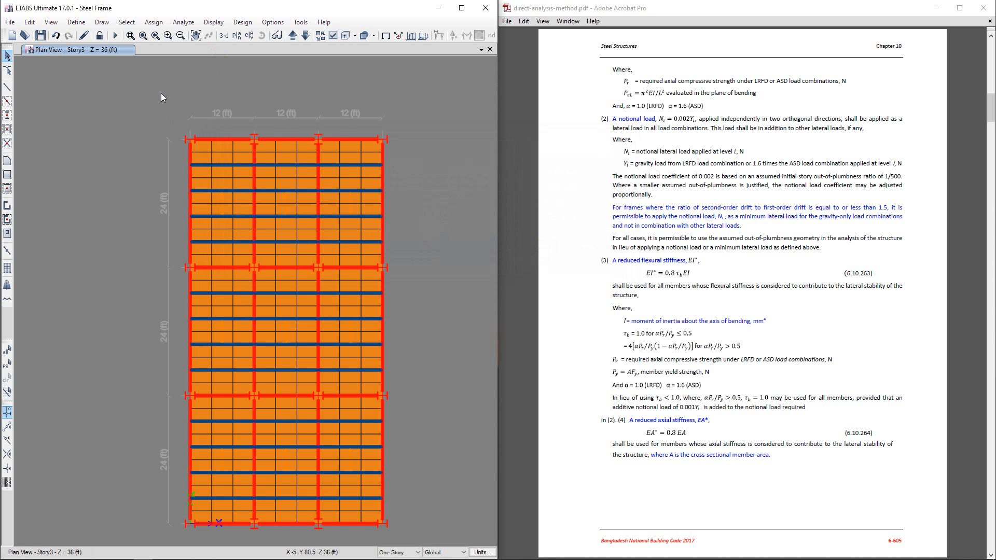
# - Reopen the load pattern definitions and set NDEADX's notional load to base pattern DEAD, load ratio 0.002, direction Global X
pyautogui.click(76, 22)
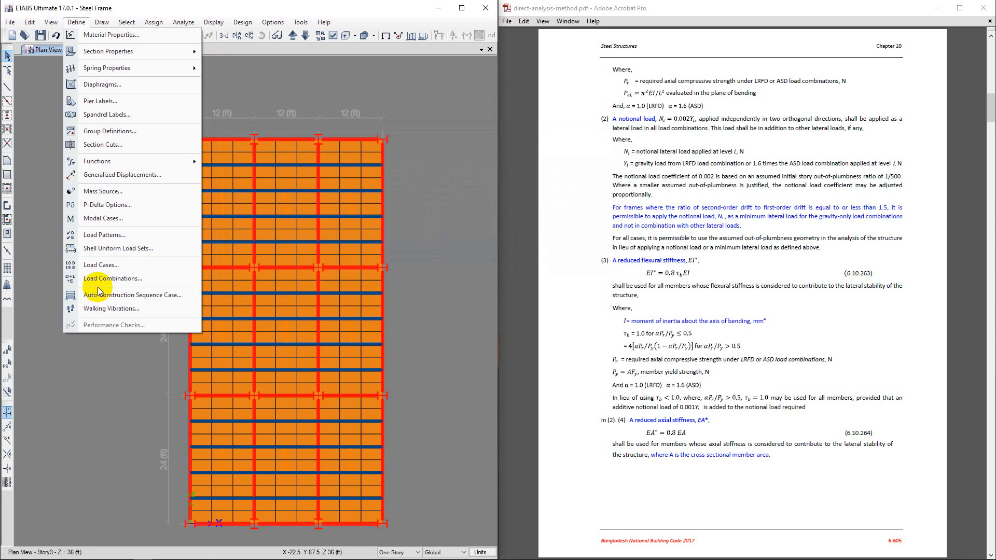
pyautogui.click(110, 236)
pyautogui.scroll(-4, 329, 281)
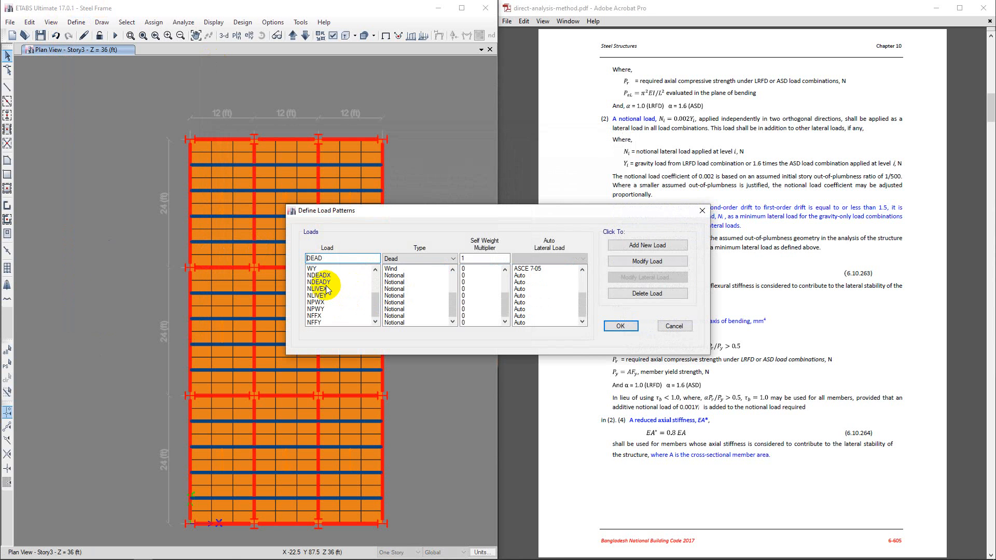
pyautogui.click(326, 275)
pyautogui.click(615, 277)
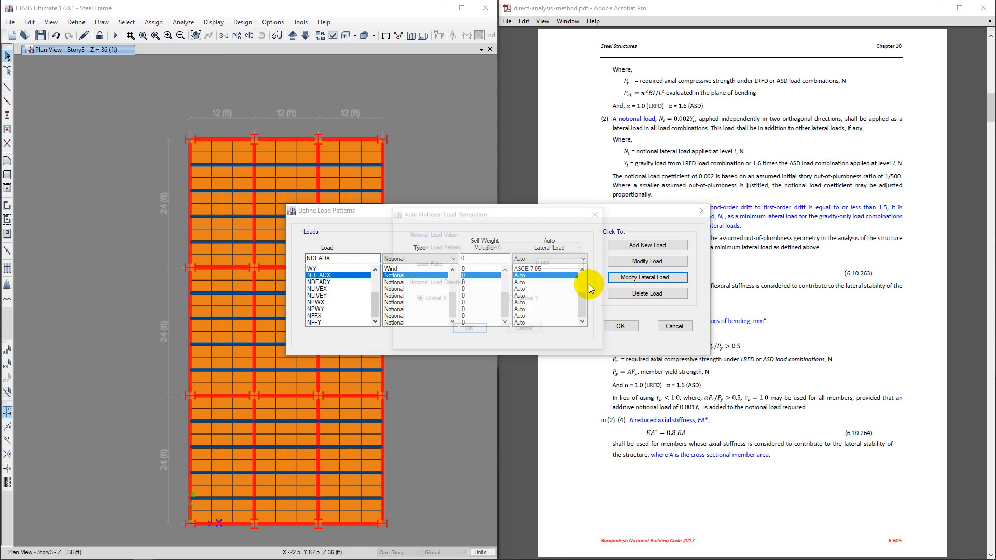
pyautogui.moveTo(496, 223); pyautogui.dragTo(439, 63)
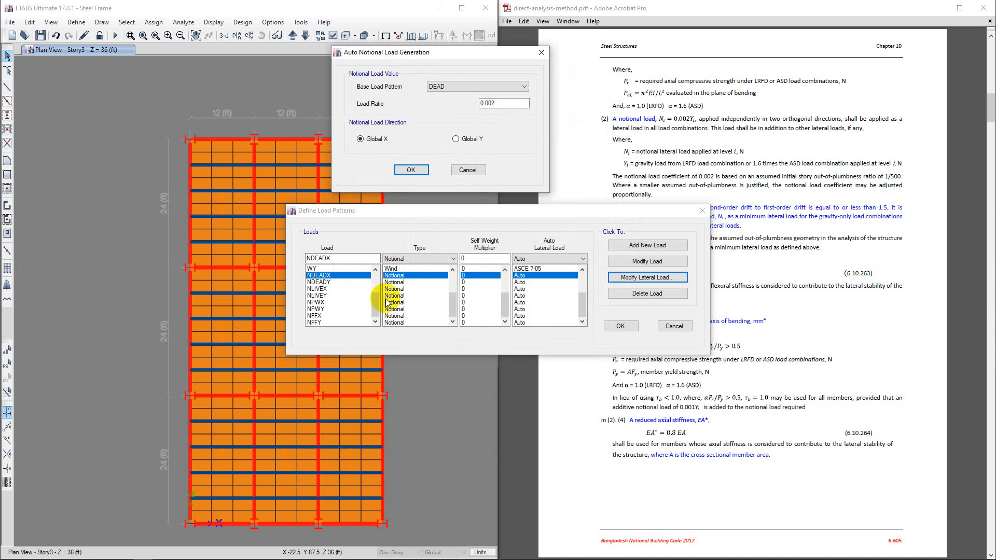
pyautogui.click(444, 92)
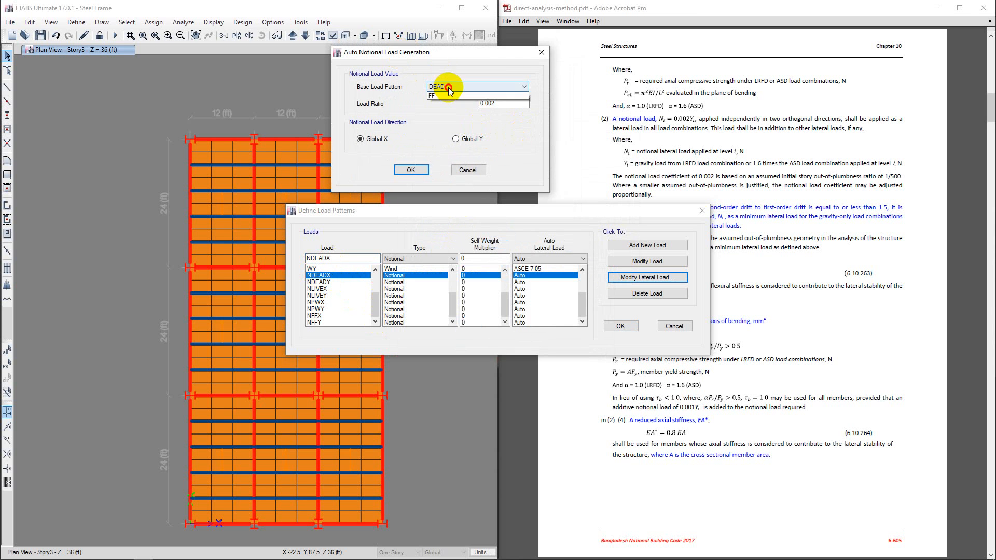
pyautogui.click(481, 96)
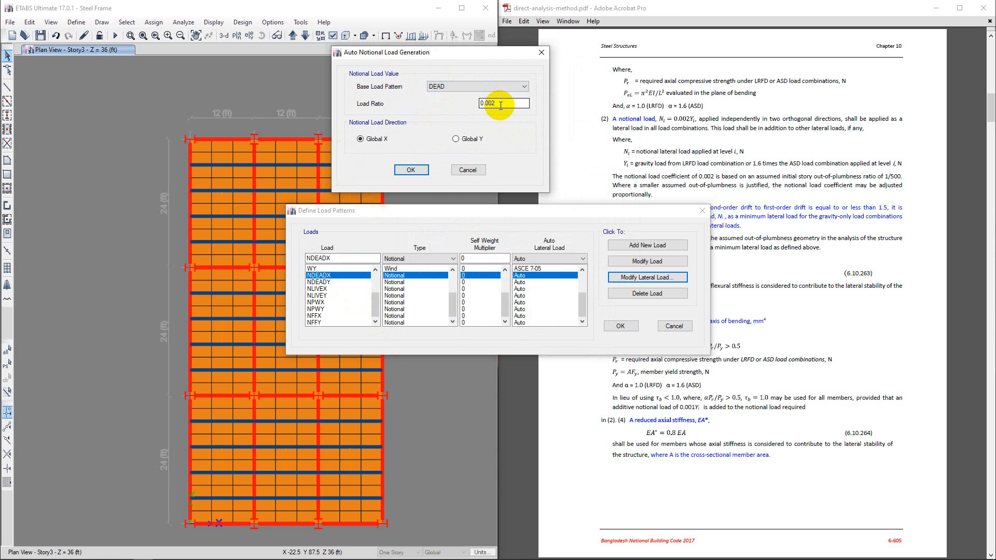
pyautogui.click(411, 171)
# - Set NDEADY's notional load to base pattern DEAD with load ratio 0.002 in the Global Y direction
pyautogui.click(389, 283)
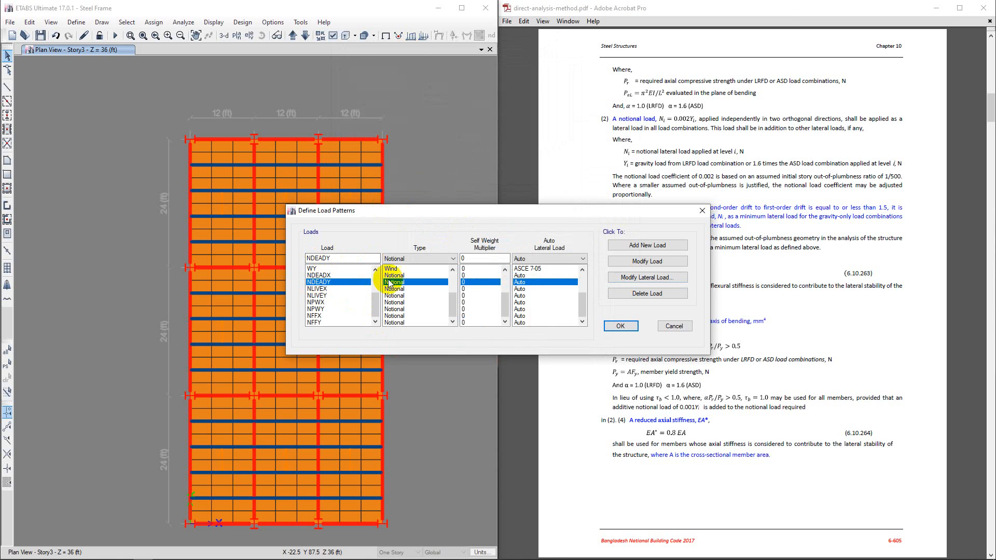
pyautogui.click(661, 279)
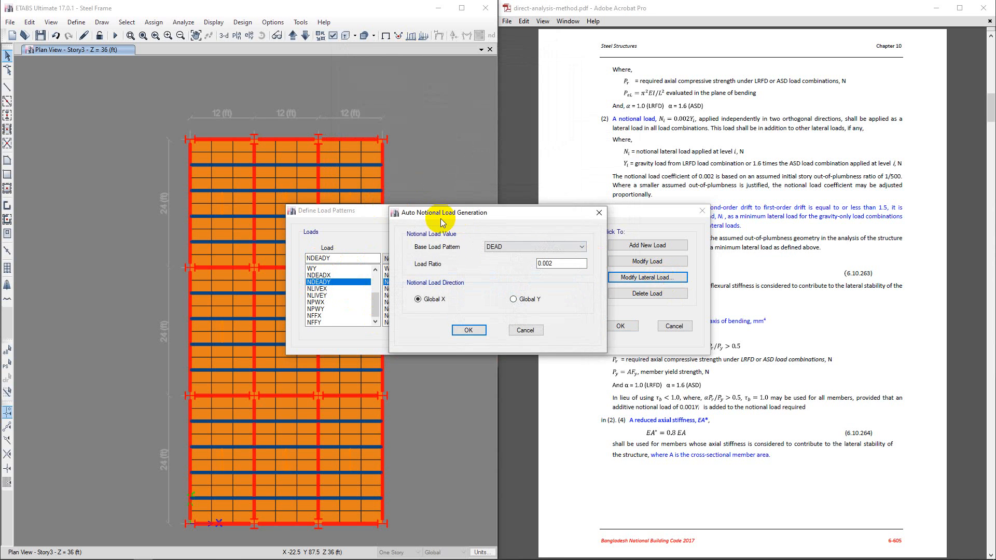
pyautogui.moveTo(439, 196); pyautogui.dragTo(457, 29)
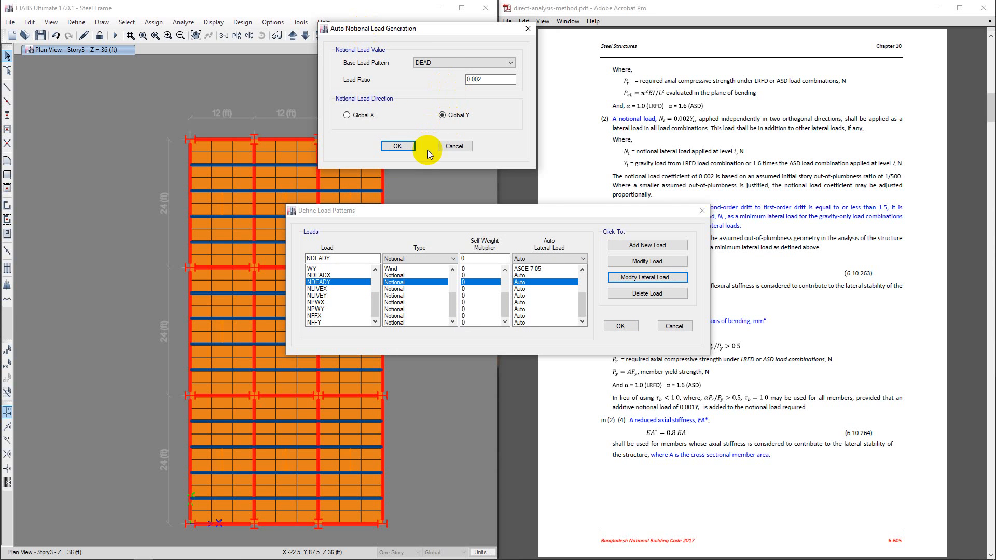
pyautogui.click(393, 146)
# - Set NLIVEX's notional load to base pattern LIVE with load ratio 0.002 in the Global X direction
pyautogui.click(318, 289)
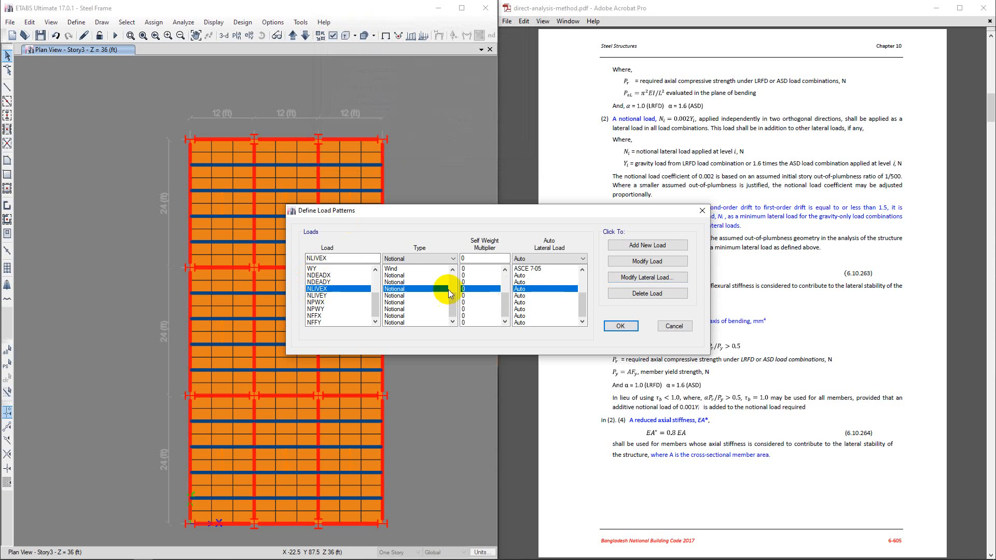
pyautogui.click(631, 279)
pyautogui.click(505, 248)
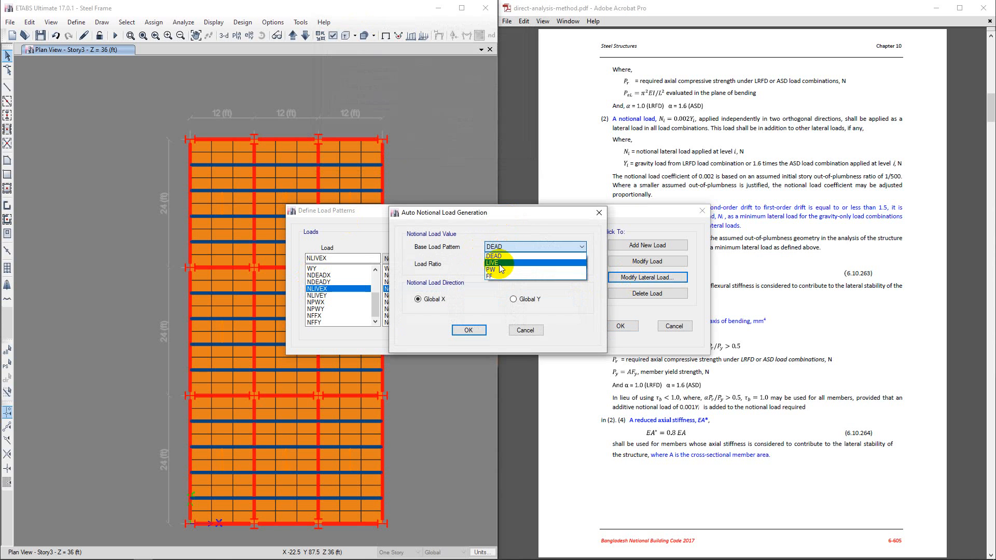
pyautogui.click(499, 263)
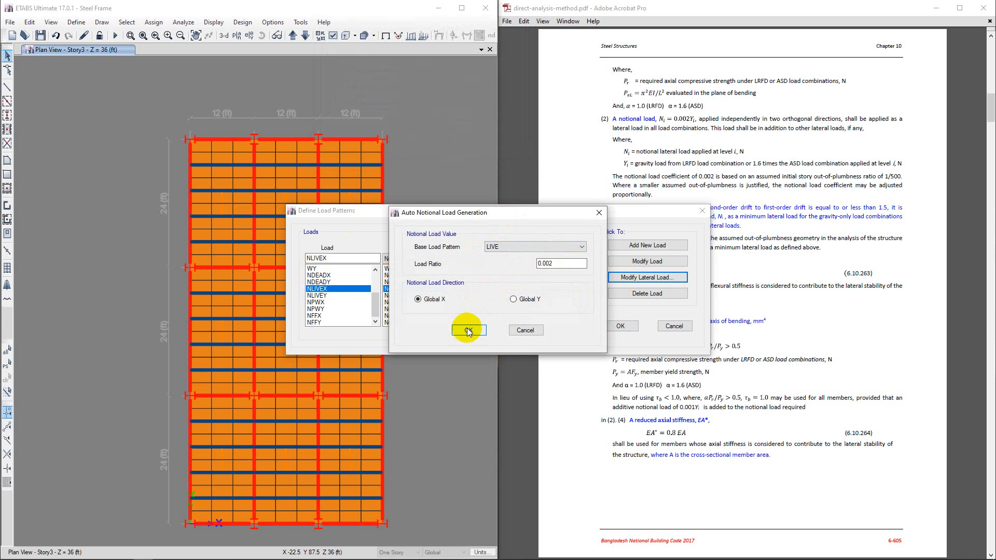
pyautogui.click(468, 330)
# - Set NLIVEY's notional load to base pattern LIVE with load ratio 0.002 in the Global Y direction
pyautogui.click(318, 296)
pyautogui.click(662, 278)
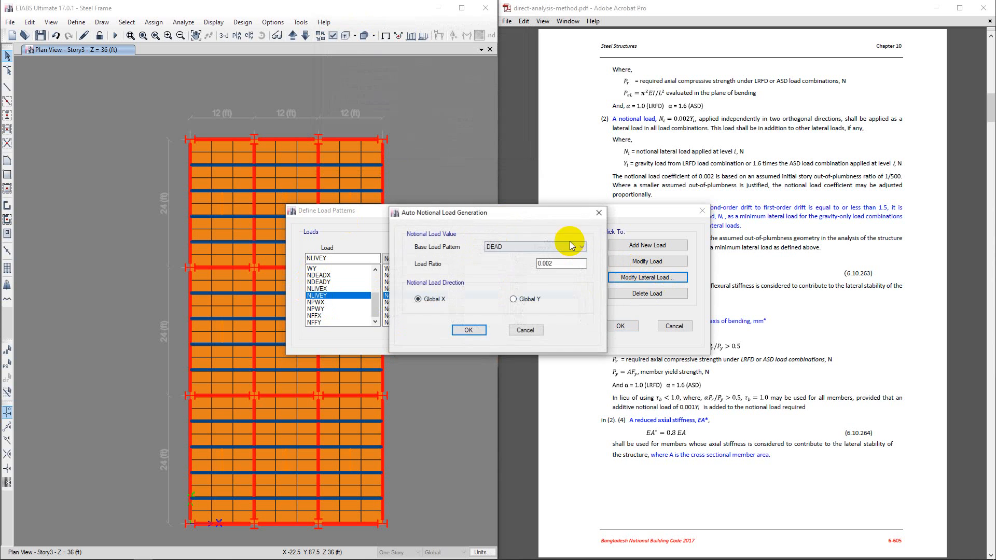
pyautogui.click(552, 247)
pyautogui.click(528, 266)
pyautogui.click(516, 301)
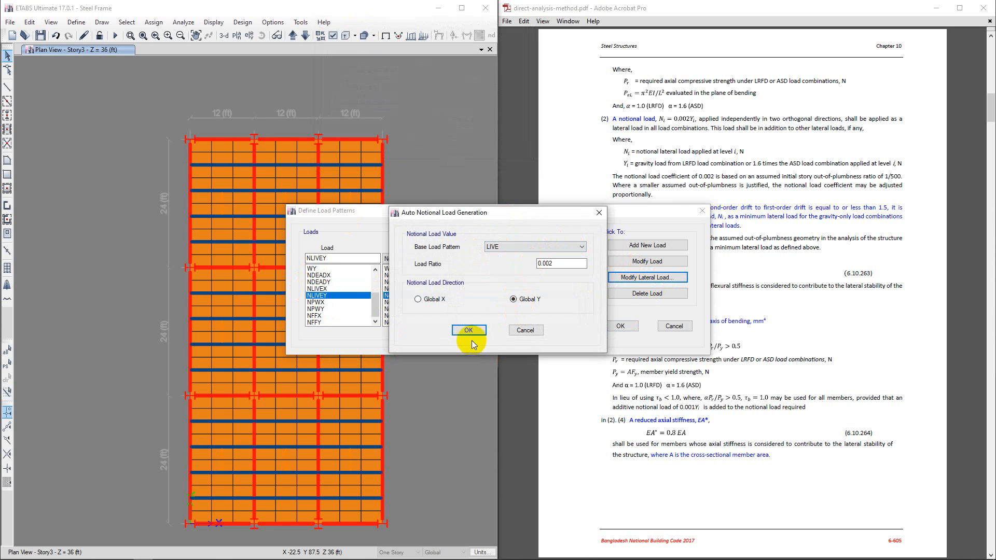
pyautogui.click(469, 330)
# - Set NPWX's notional load to base pattern PW with load ratio 0.002 in the Global X direction
pyautogui.click(324, 302)
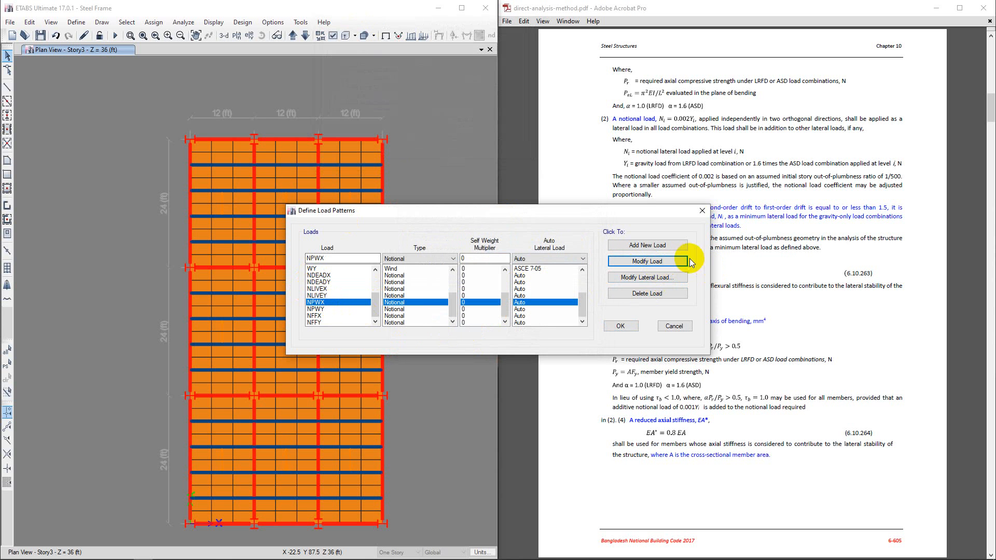
pyautogui.click(655, 278)
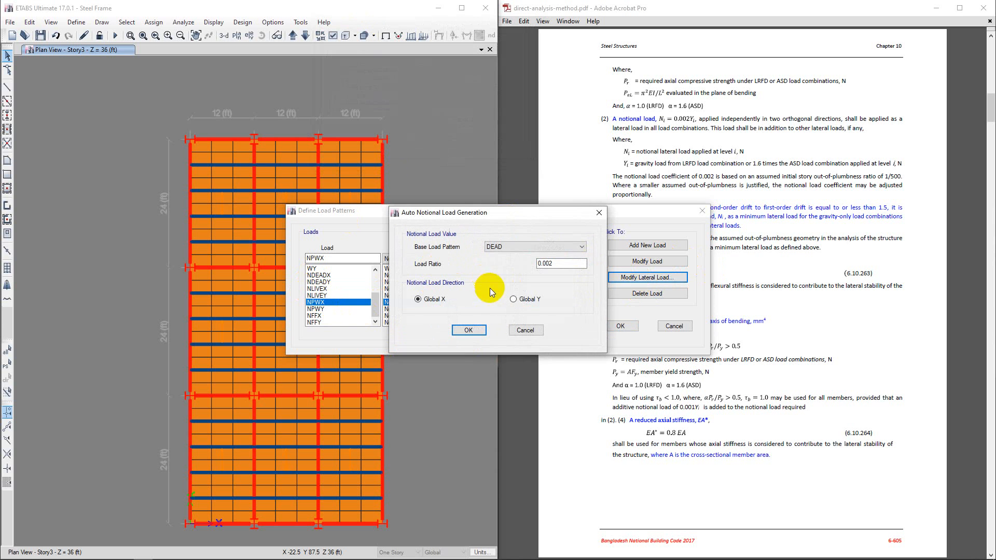
pyautogui.click(534, 247)
pyautogui.click(511, 270)
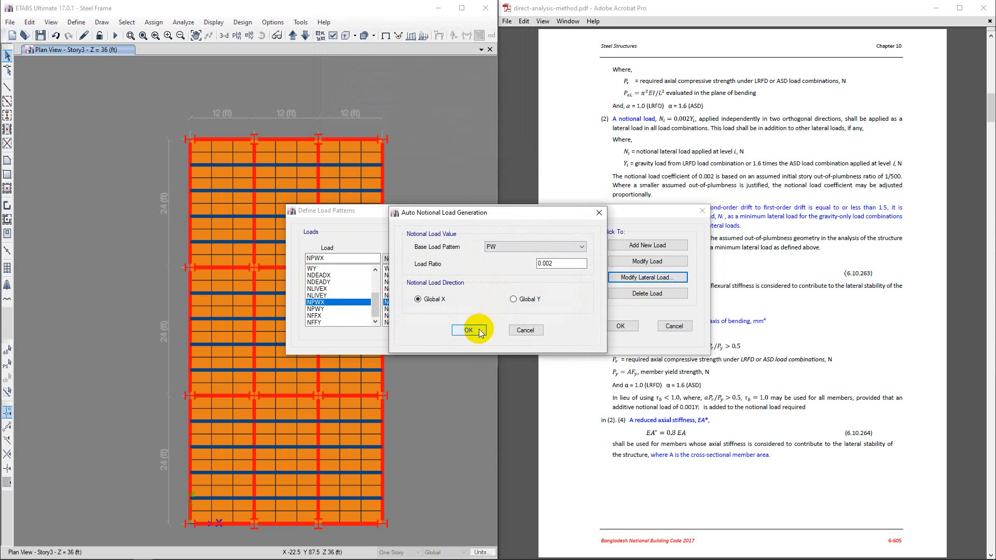
pyautogui.click(468, 330)
# - Set NPWY's notional load to use PW as its base load pattern
pyautogui.click(328, 309)
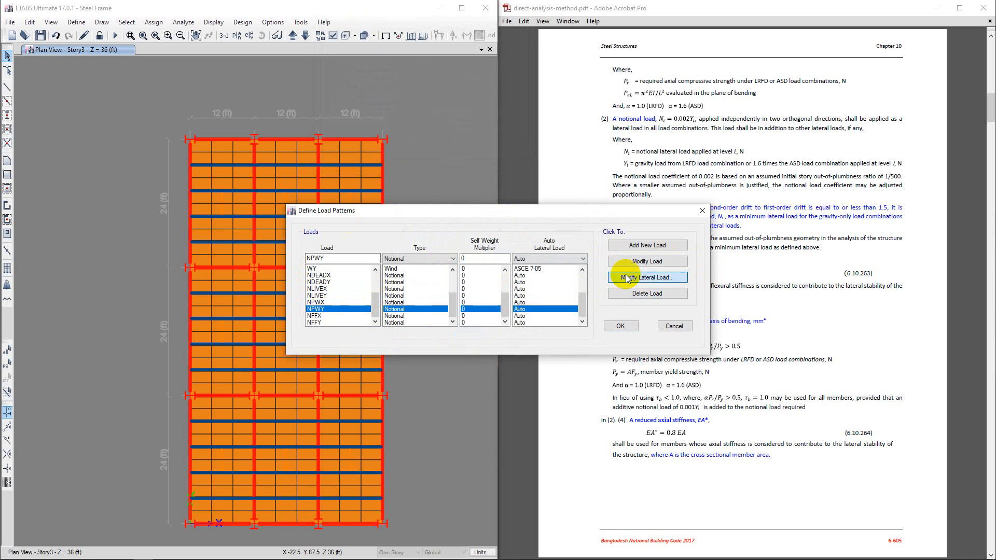
pyautogui.click(614, 278)
pyautogui.click(581, 247)
pyautogui.click(515, 268)
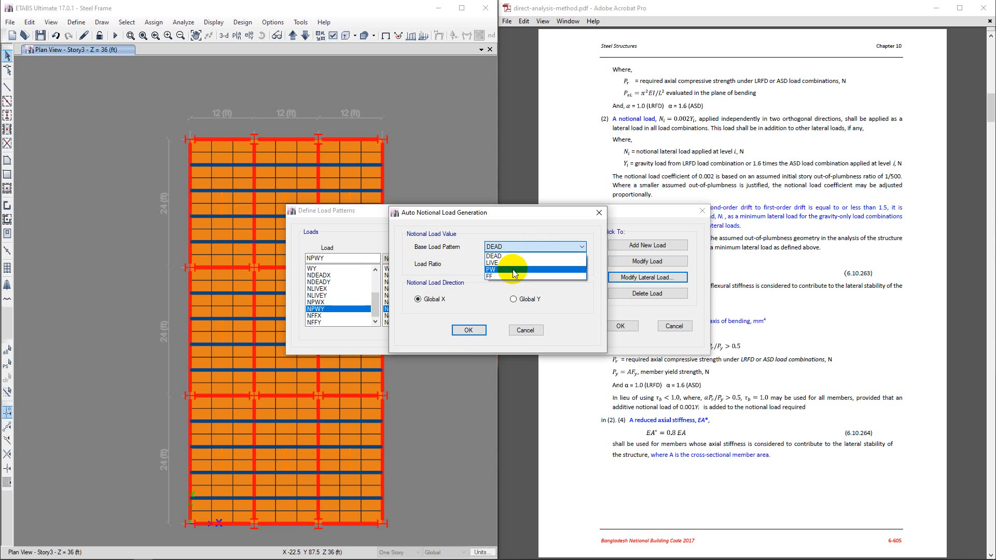
pyautogui.click(469, 330)
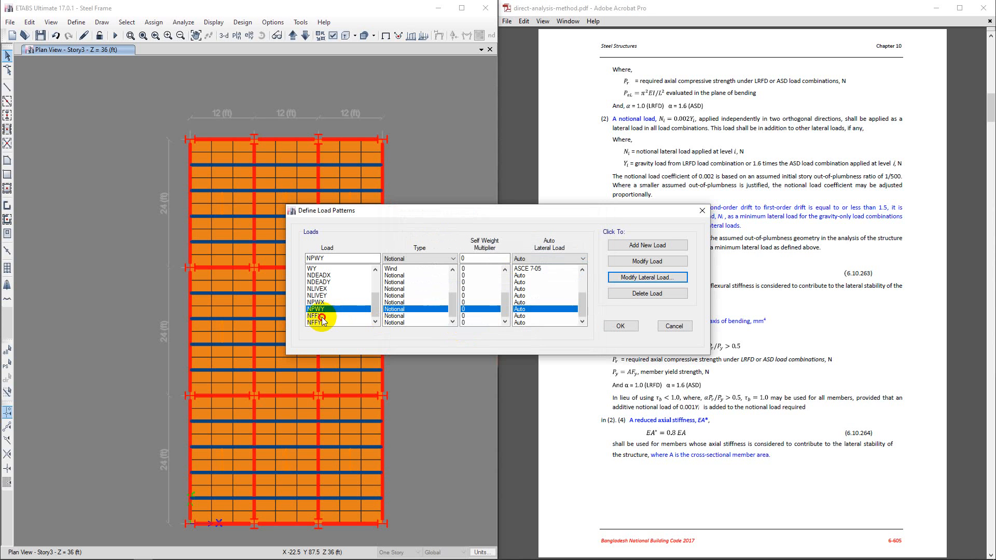
# - Set NFFX's notional load to base pattern FF with load ratio 0.002 in the Global X direction
pyautogui.click(322, 315)
pyautogui.click(648, 261)
pyautogui.click(639, 279)
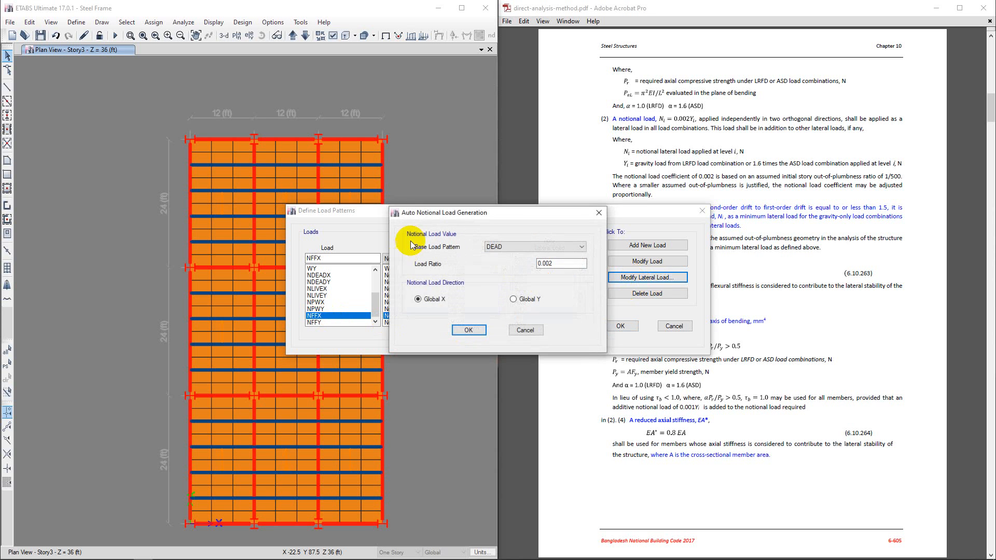
pyautogui.click(529, 247)
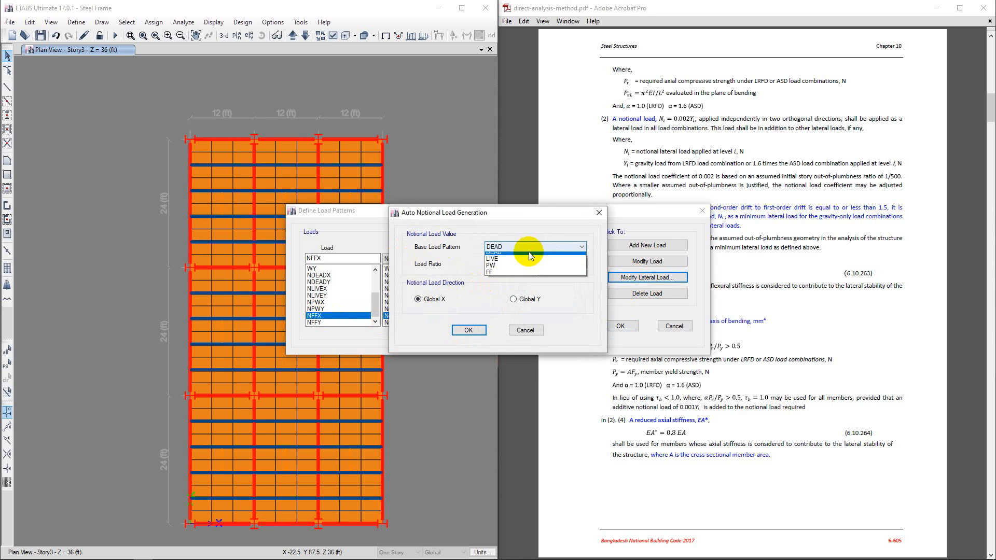
pyautogui.click(508, 272)
pyautogui.click(469, 330)
# - Set NFFY's notional load direction to Global Y with load ratio 0.002 and accept the load pattern definitions
pyautogui.click(315, 322)
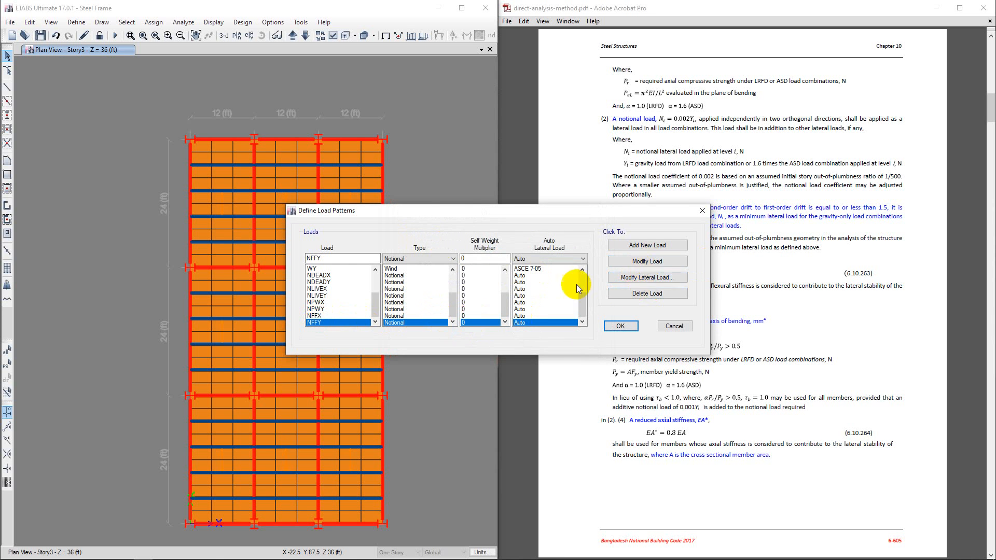
pyautogui.click(669, 278)
pyautogui.click(513, 299)
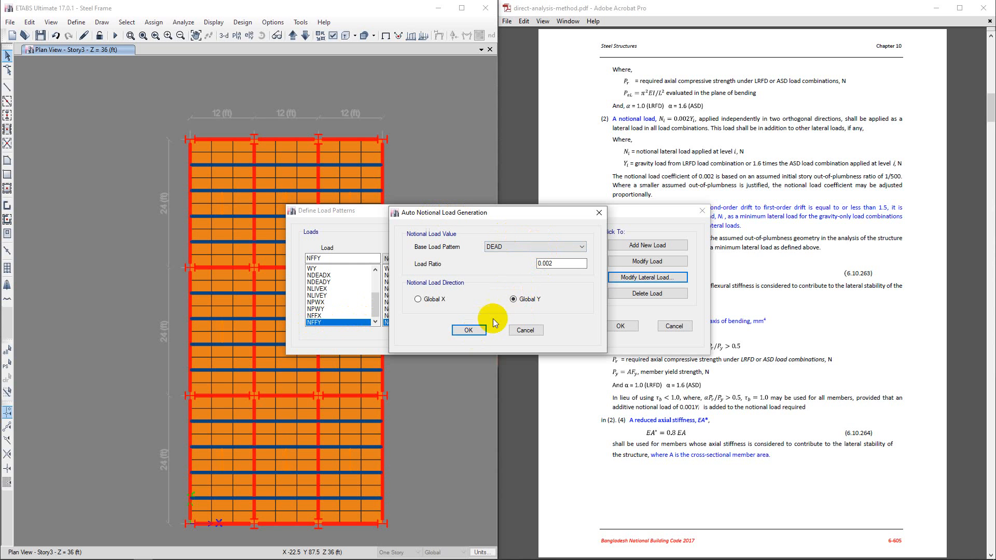
pyautogui.click(471, 332)
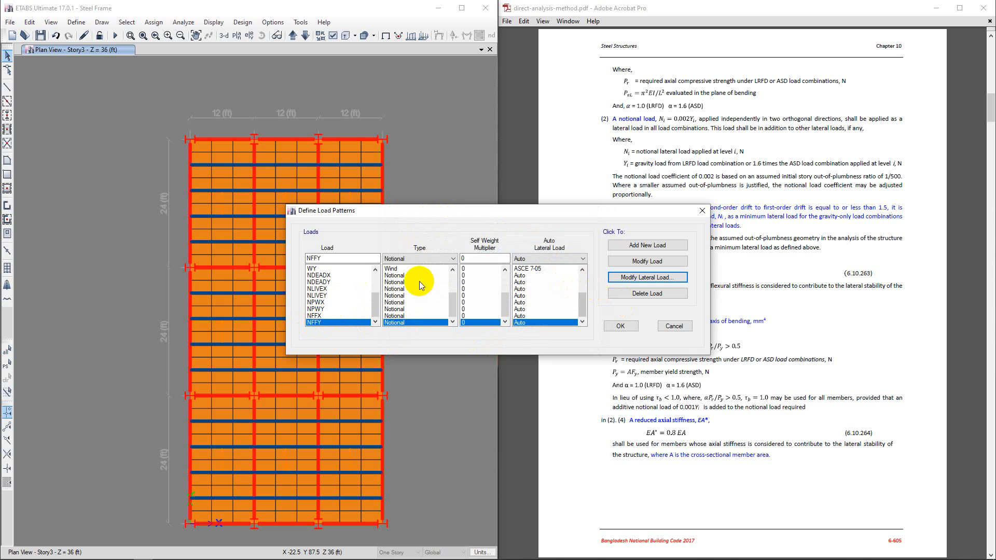
pyautogui.moveTo(403, 218); pyautogui.dragTo(229, 107)
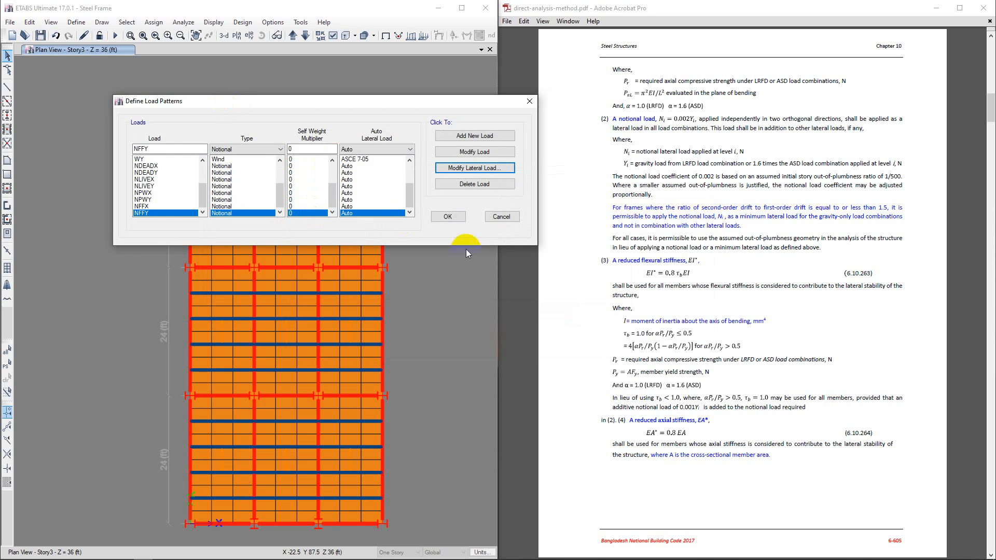
pyautogui.click(449, 217)
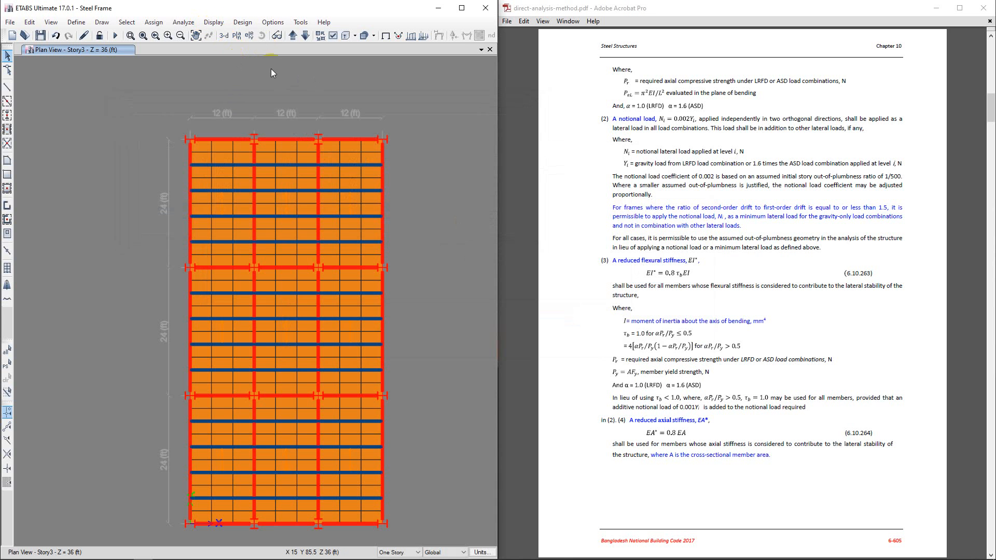
# - Open the steel frame design preferences for AISC 360-16 and choose LRFD as the design provision
pyautogui.click(214, 22)
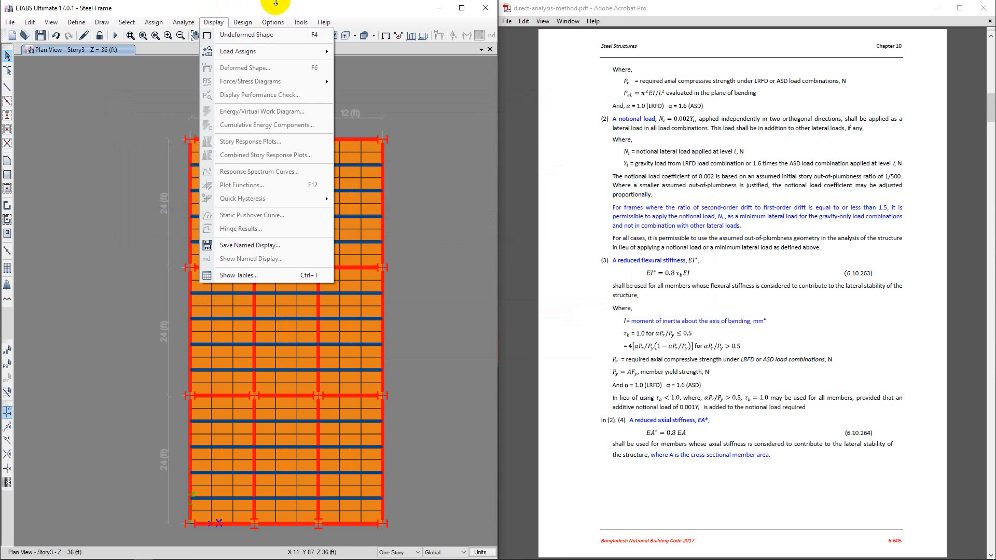
pyautogui.click(210, 23)
pyautogui.click(242, 22)
pyautogui.moveTo(251, 50)
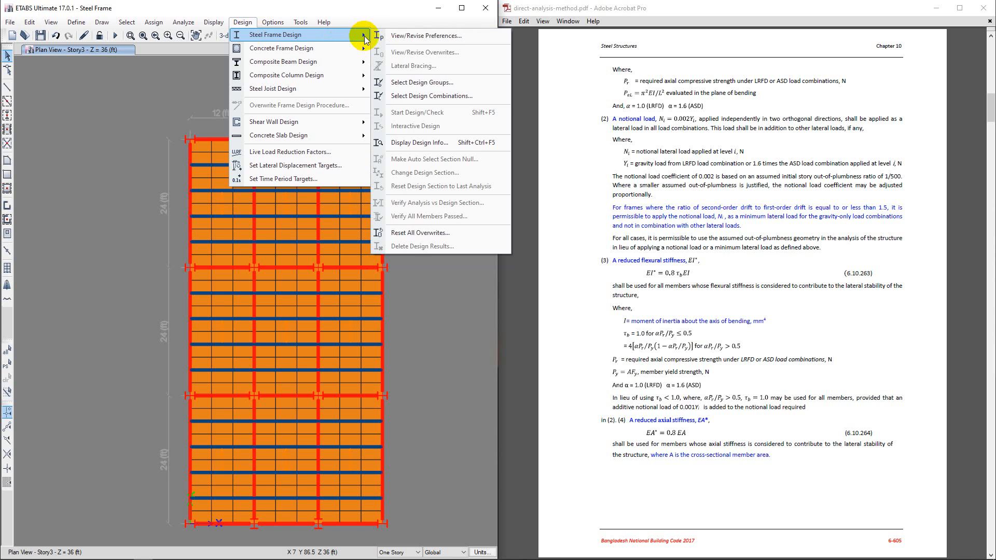
pyautogui.click(413, 36)
pyautogui.moveTo(393, 125); pyautogui.dragTo(170, 30)
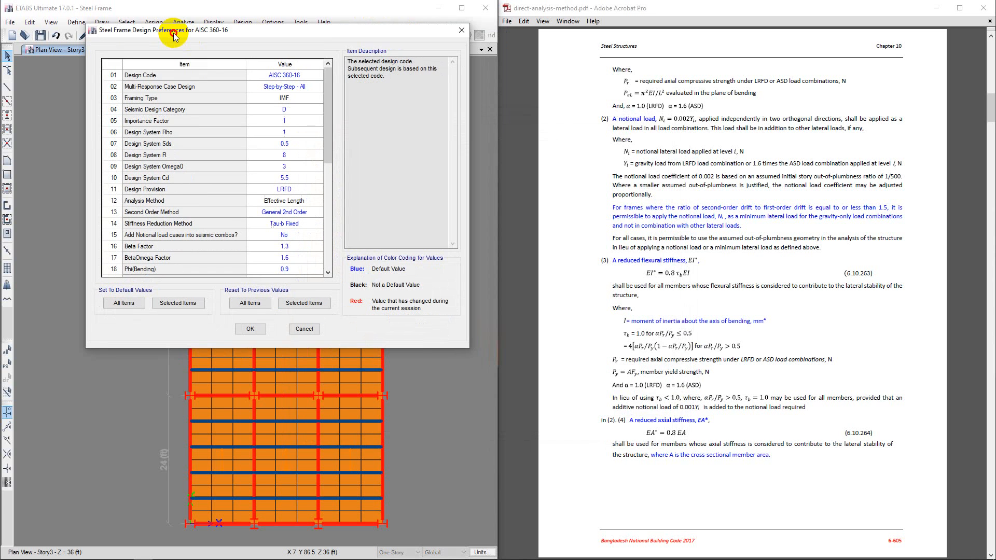
pyautogui.click(138, 77)
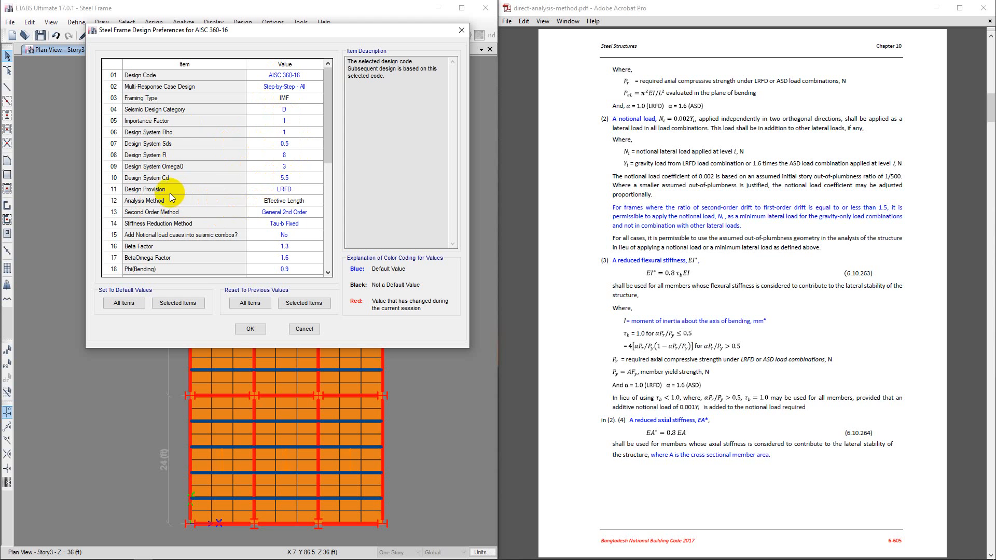
pyautogui.click(292, 190)
pyautogui.click(300, 190)
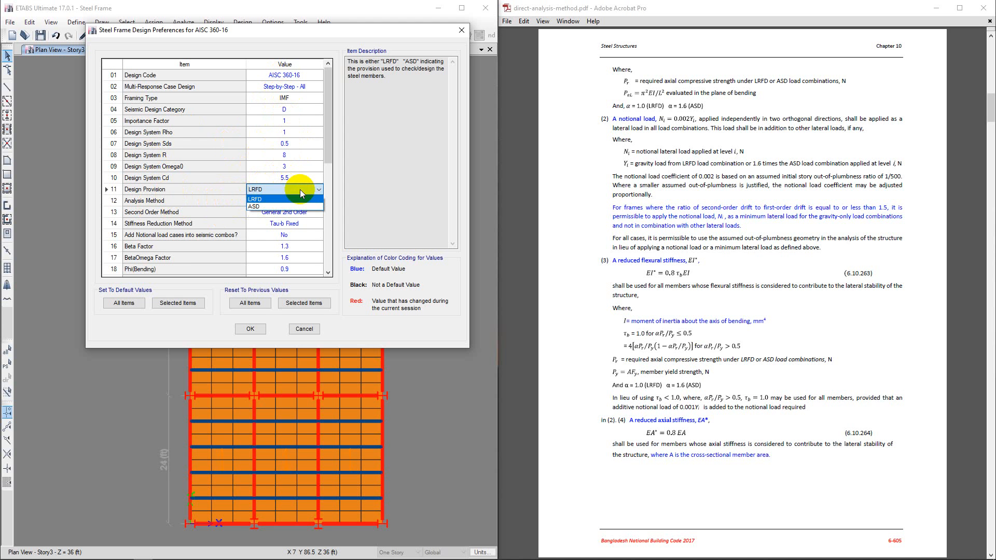
pyautogui.click(300, 202)
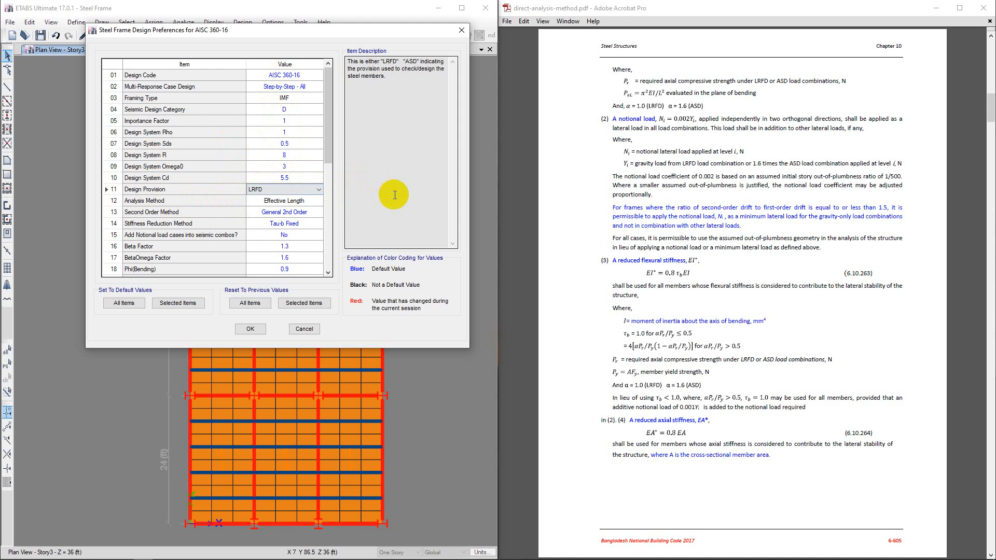
# - Set the analysis method in the steel frame design preferences to Direct Analysis
pyautogui.click(328, 210)
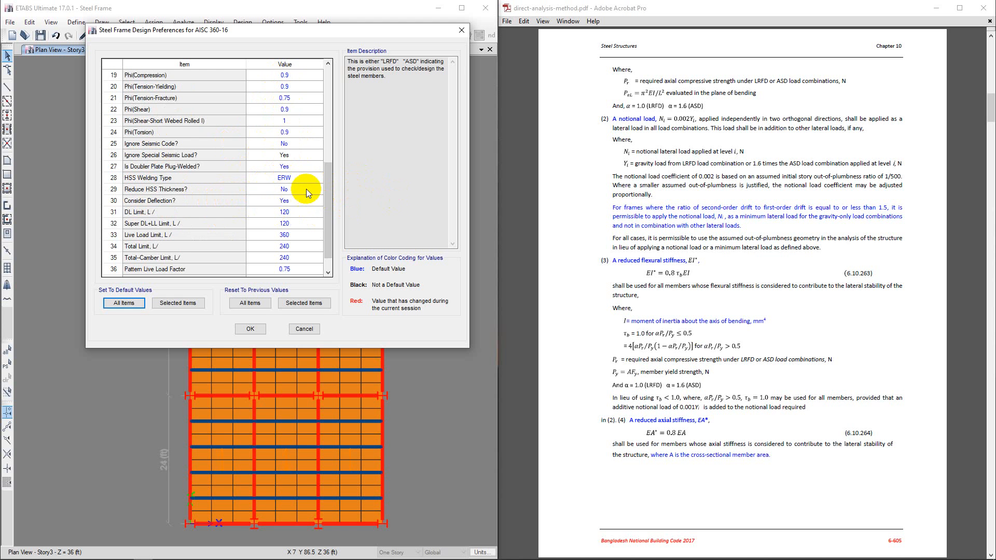
pyautogui.moveTo(331, 211); pyautogui.dragTo(332, 156)
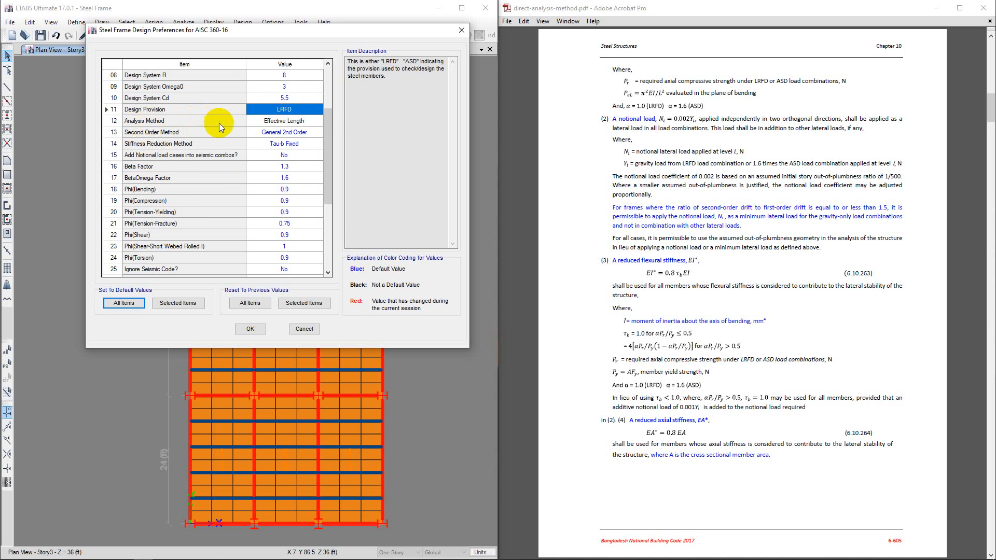
pyautogui.click(294, 123)
pyautogui.click(304, 120)
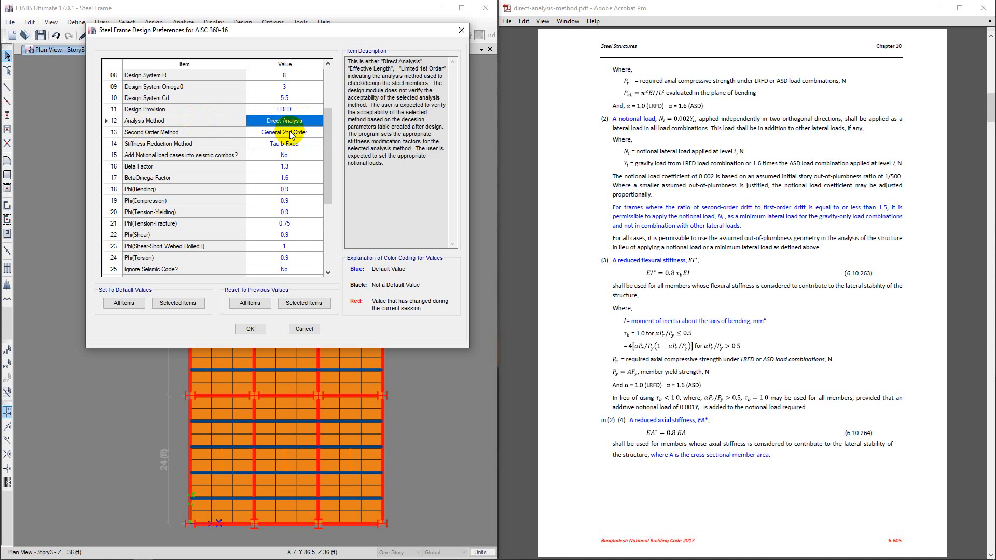
pyautogui.click(280, 131)
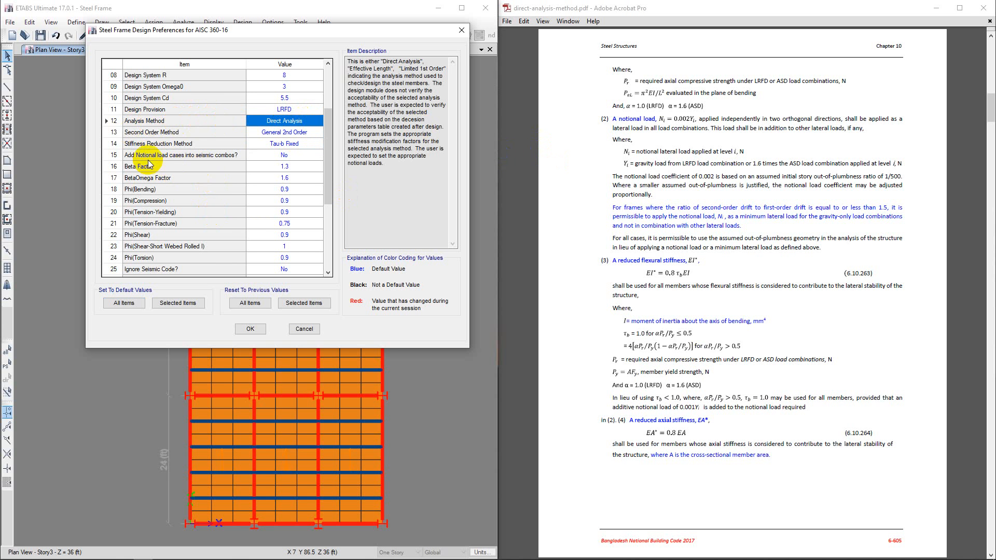
# - Choose General 2nd Order as the second order method
pyautogui.click(289, 133)
pyautogui.click(289, 133)
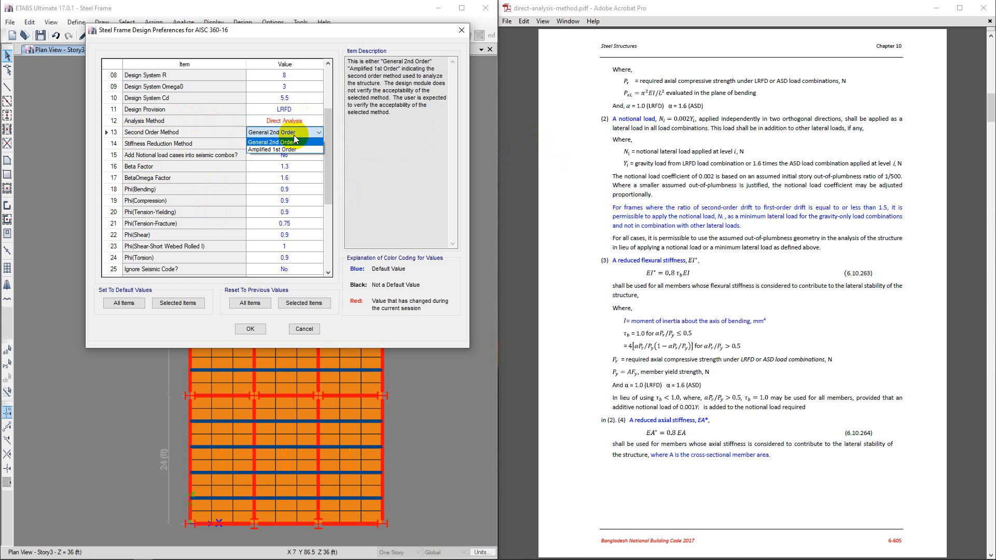
pyautogui.click(291, 143)
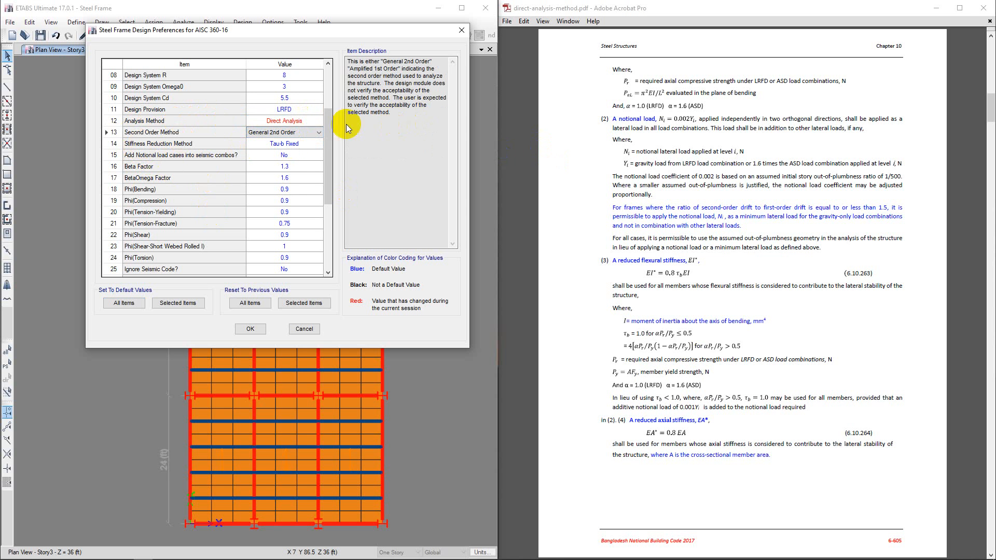
# - Examine the available options for the analysis method and the second order method
pyautogui.click(287, 122)
pyautogui.click(287, 121)
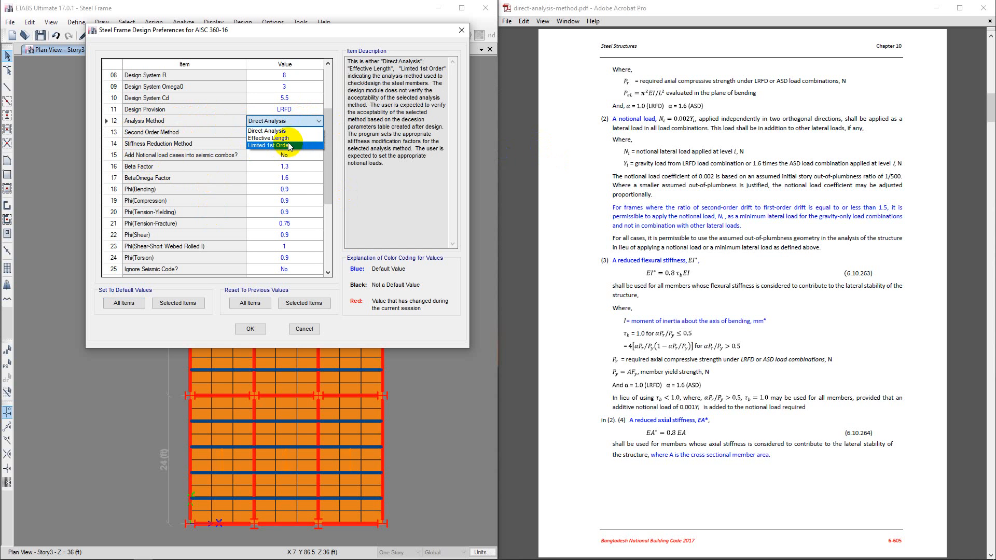
pyautogui.click(336, 148)
pyautogui.click(296, 134)
pyautogui.click(295, 134)
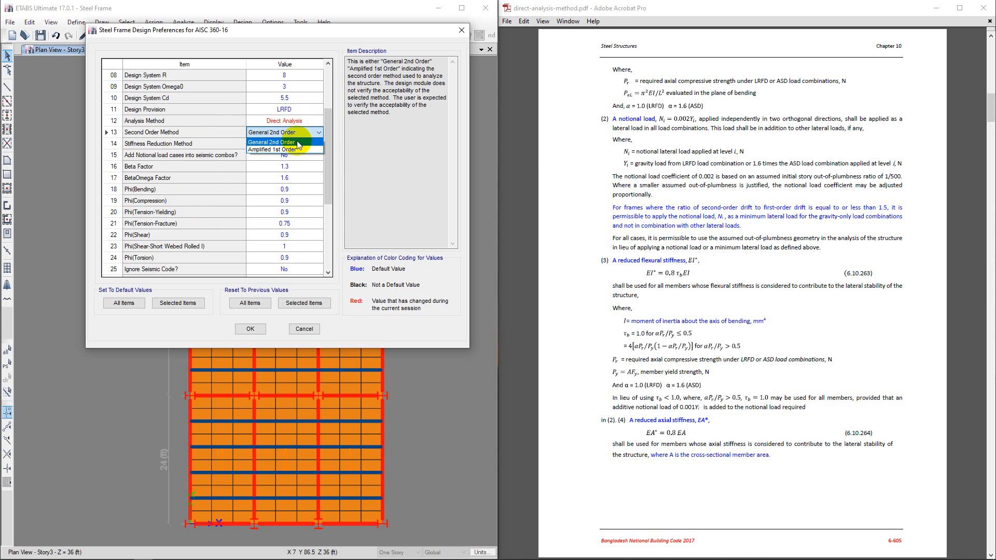
pyautogui.click(310, 118)
pyautogui.click(310, 119)
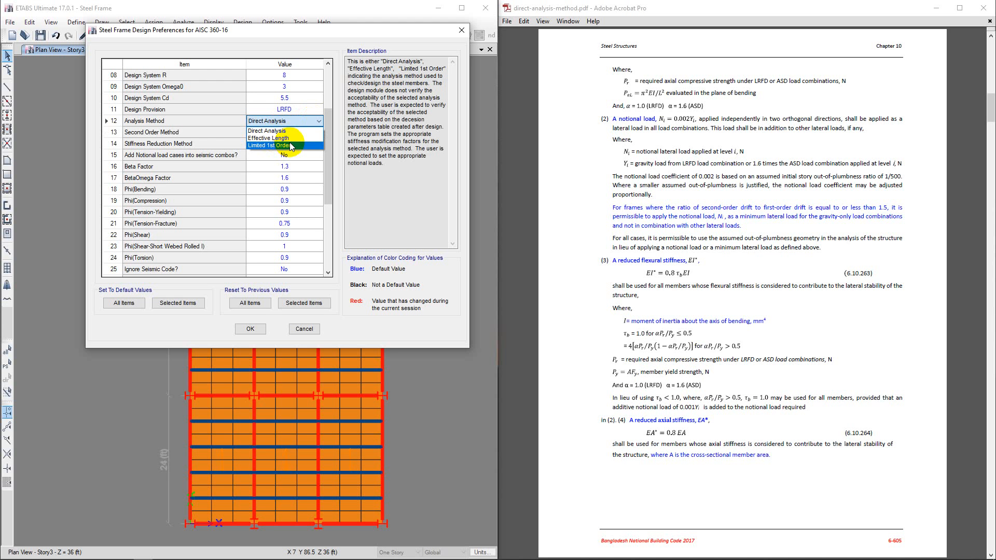
pyautogui.click(335, 122)
pyautogui.click(294, 133)
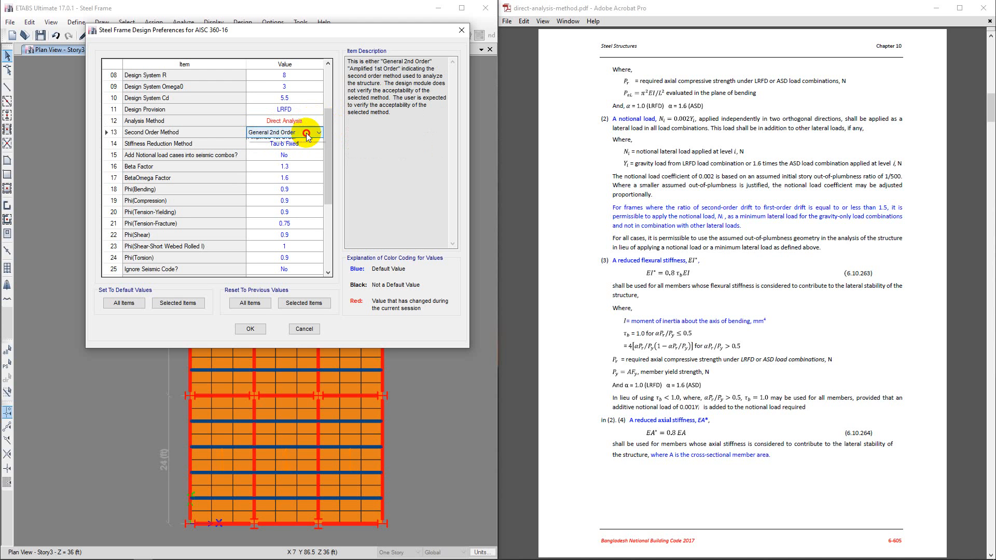
pyautogui.click(306, 134)
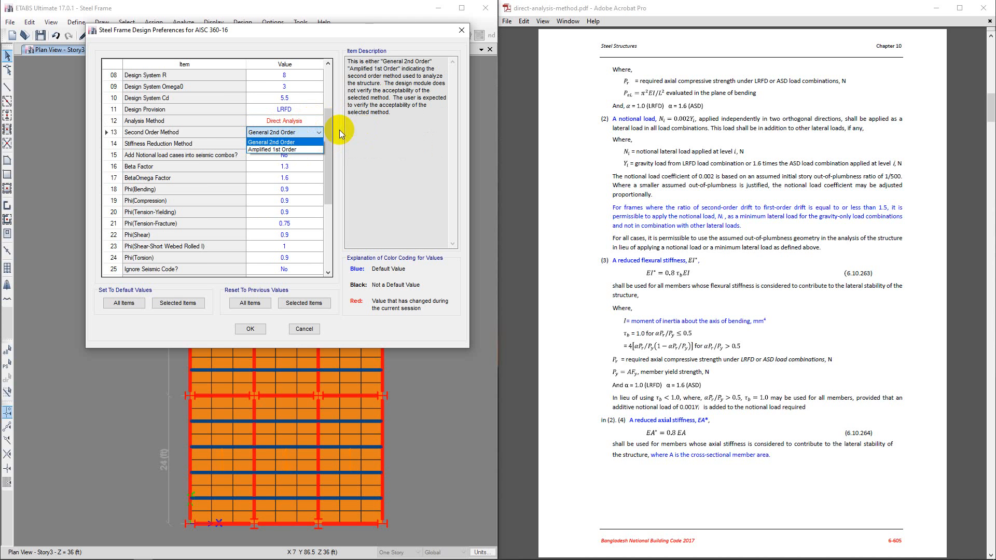
pyautogui.click(338, 113)
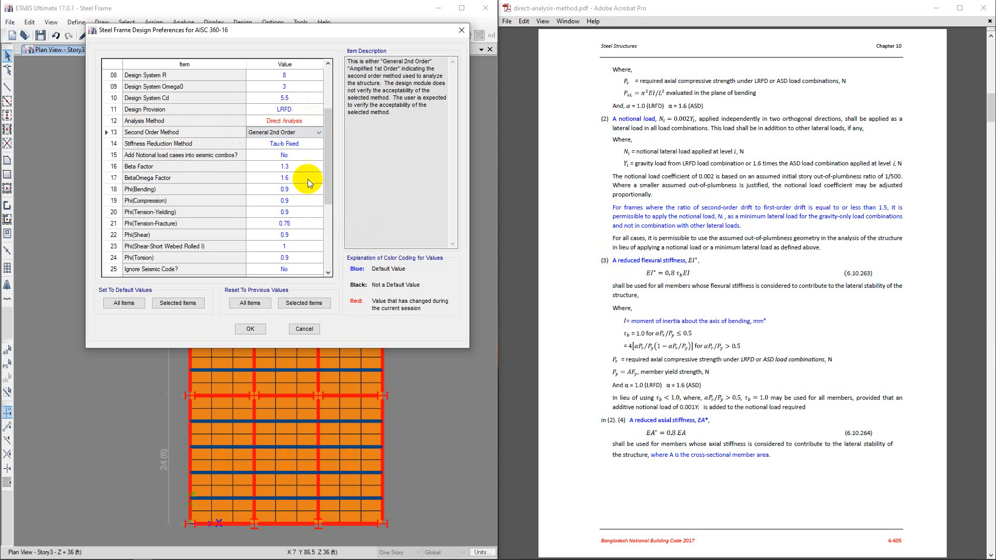
# - Choose Tau-b Fixed as the stiffness reduction method and accept the steel frame design preferences
pyautogui.click(303, 143)
pyautogui.click(302, 143)
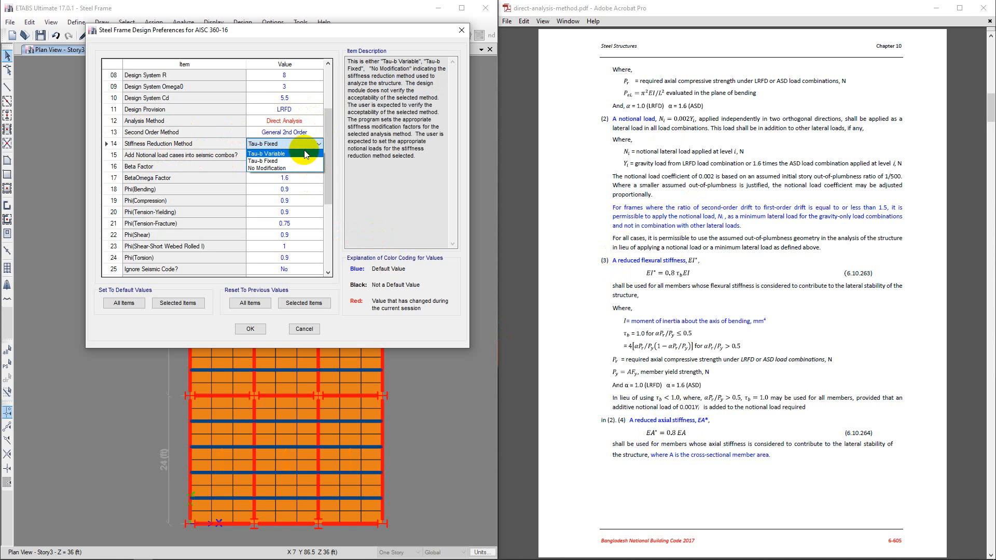
pyautogui.click(269, 161)
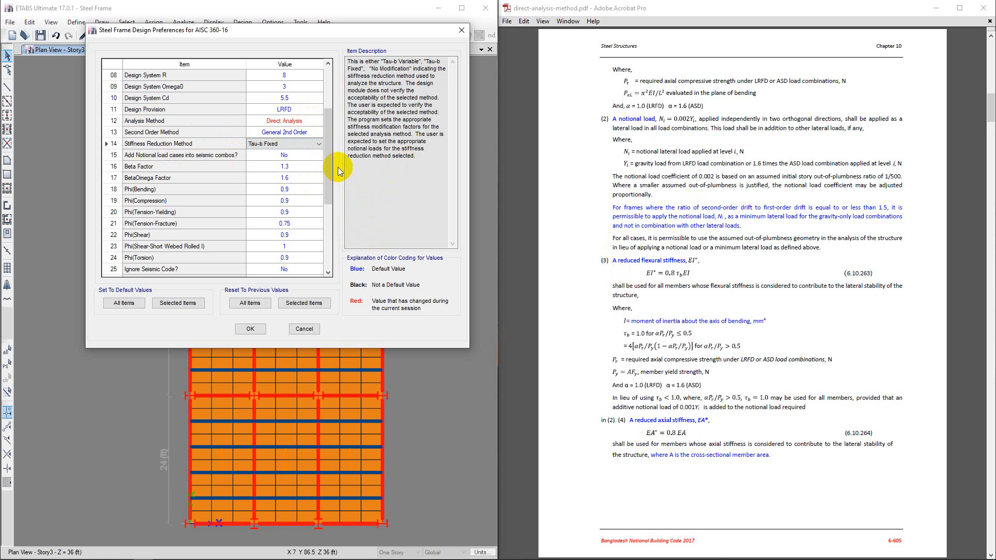
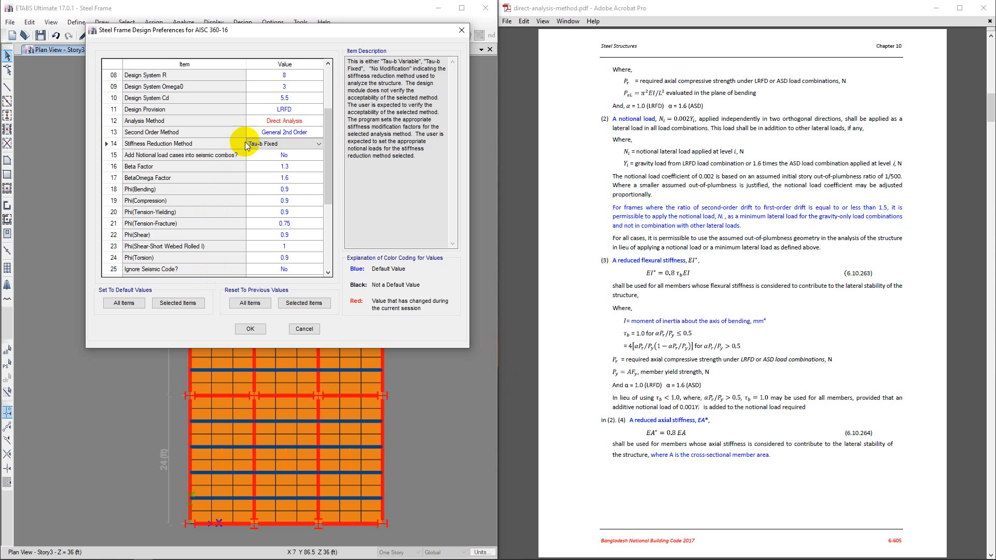
pyautogui.click(281, 145)
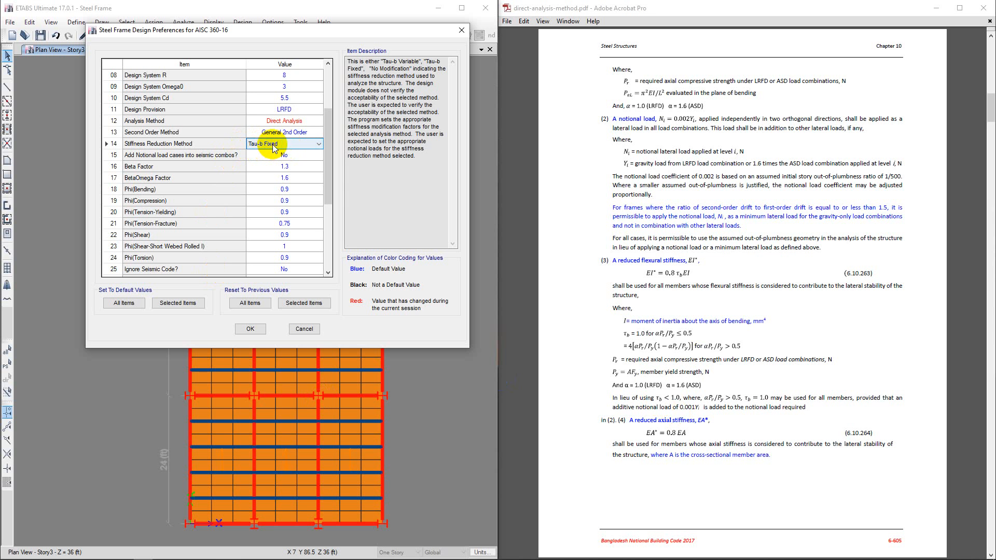
pyautogui.click(250, 330)
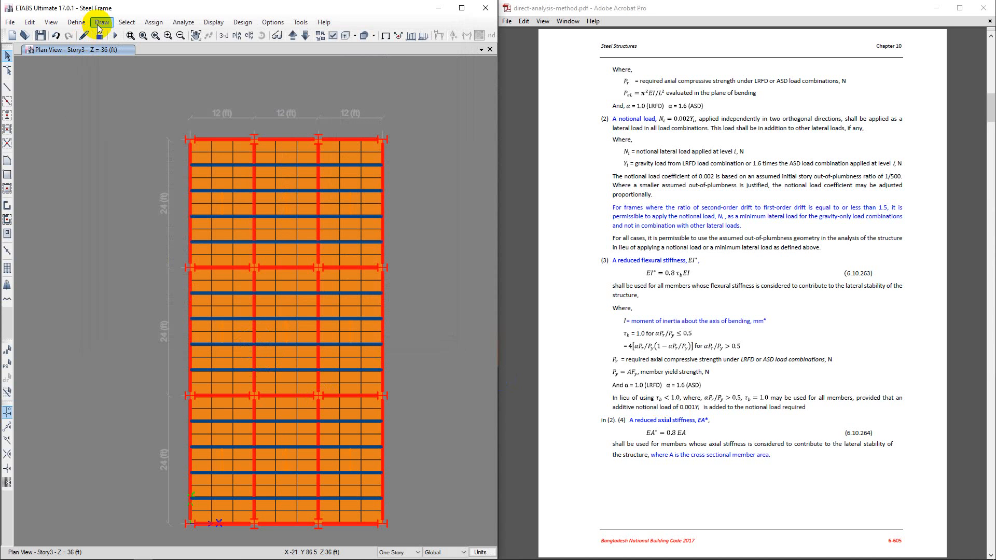
# - Set the load ratio of the NDEADX notional load pattern to 0.003
pyautogui.click(76, 22)
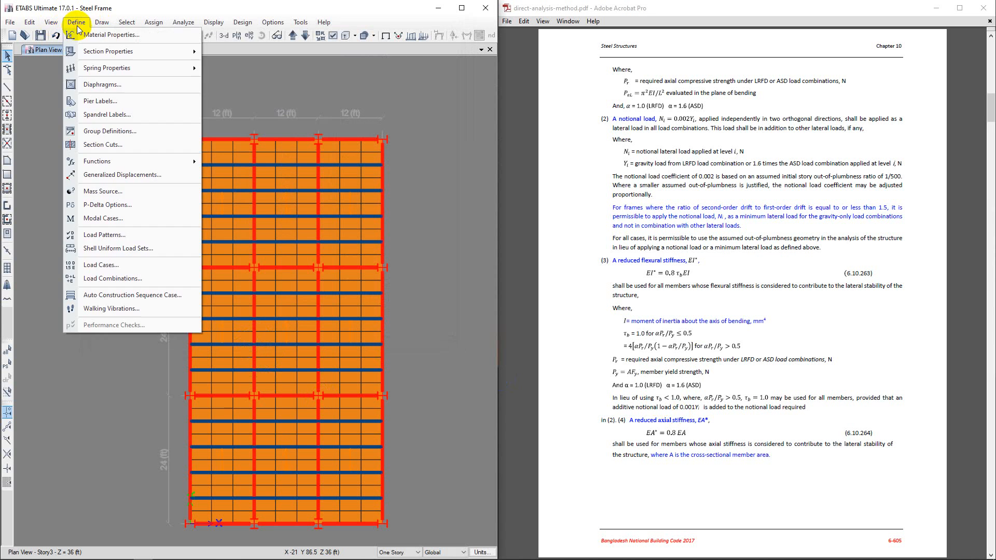
pyautogui.click(103, 235)
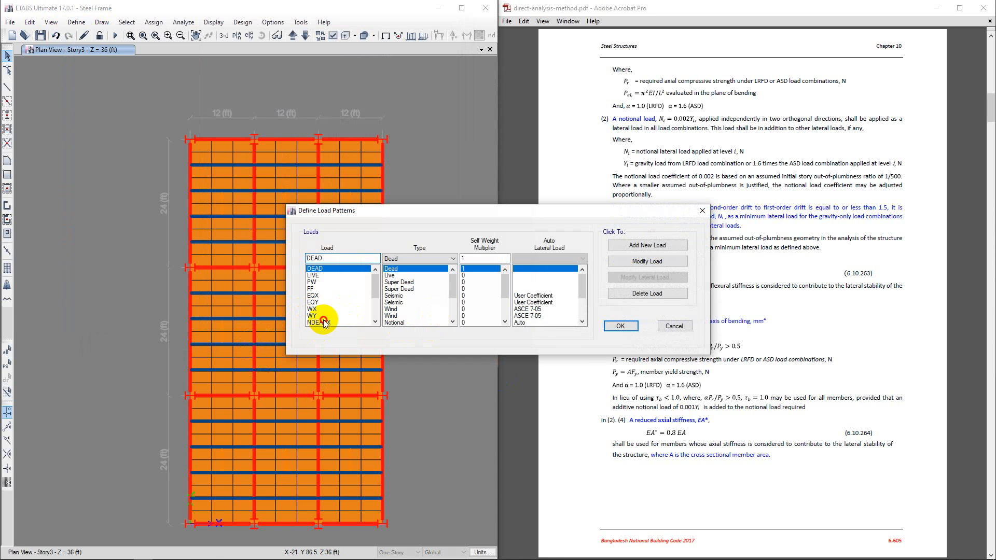
pyautogui.click(323, 321)
pyautogui.click(648, 277)
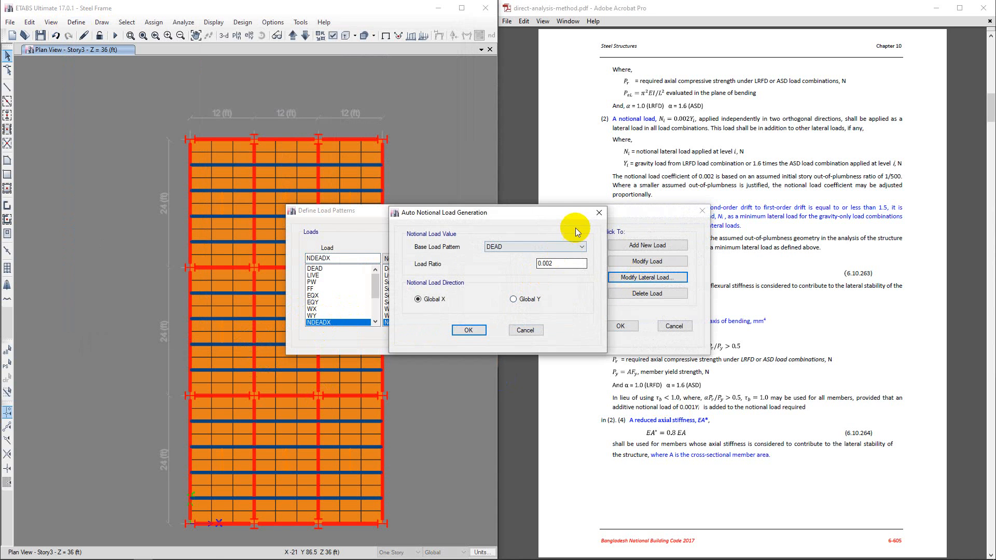
pyautogui.moveTo(436, 211); pyautogui.dragTo(470, 189)
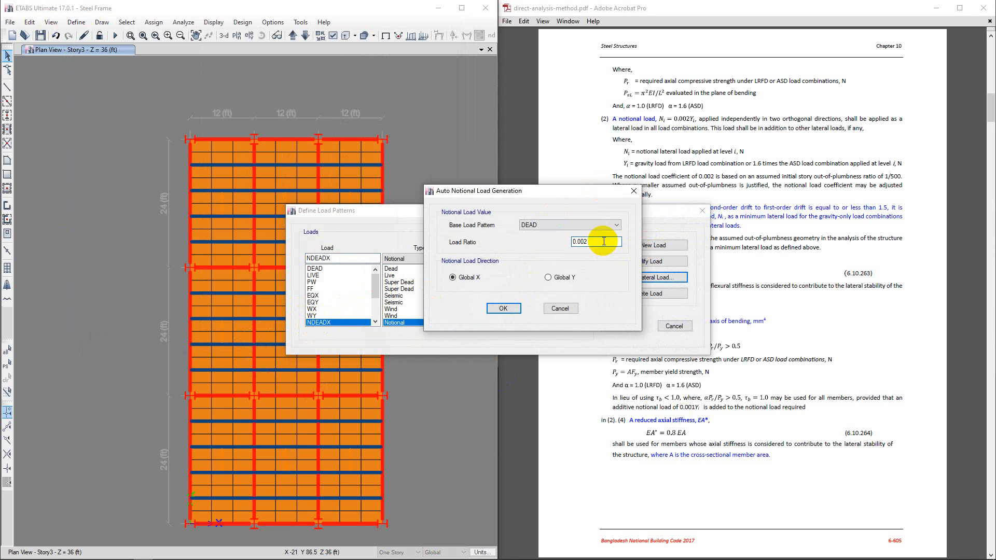
pyautogui.press('BackSpace')
pyautogui.write('3')
pyautogui.click(503, 309)
# - Set the load ratio of the NDEADY notional load pattern to 0.003
pyautogui.moveTo(377, 281); pyautogui.dragTo(377, 298)
pyautogui.click(321, 289)
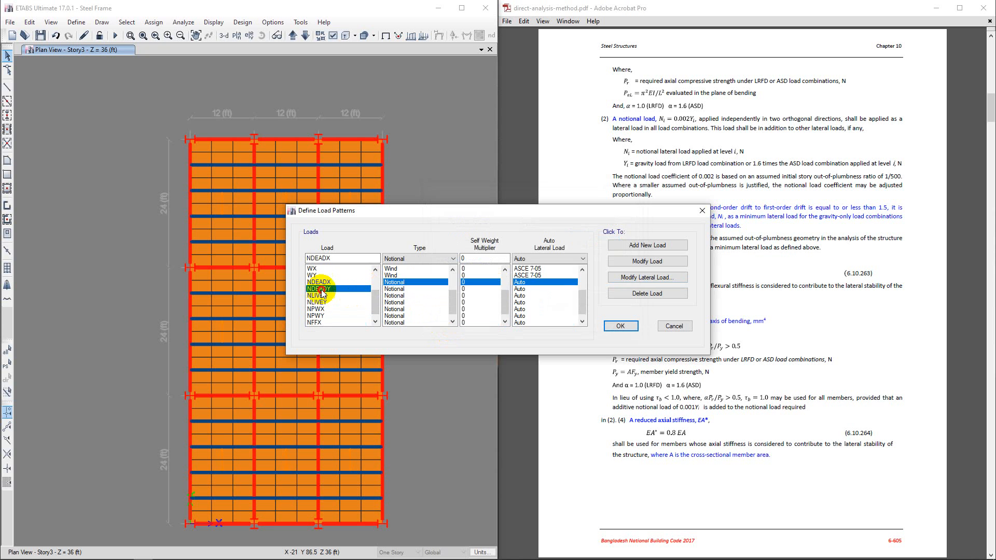
pyautogui.click(643, 278)
pyautogui.click(558, 264)
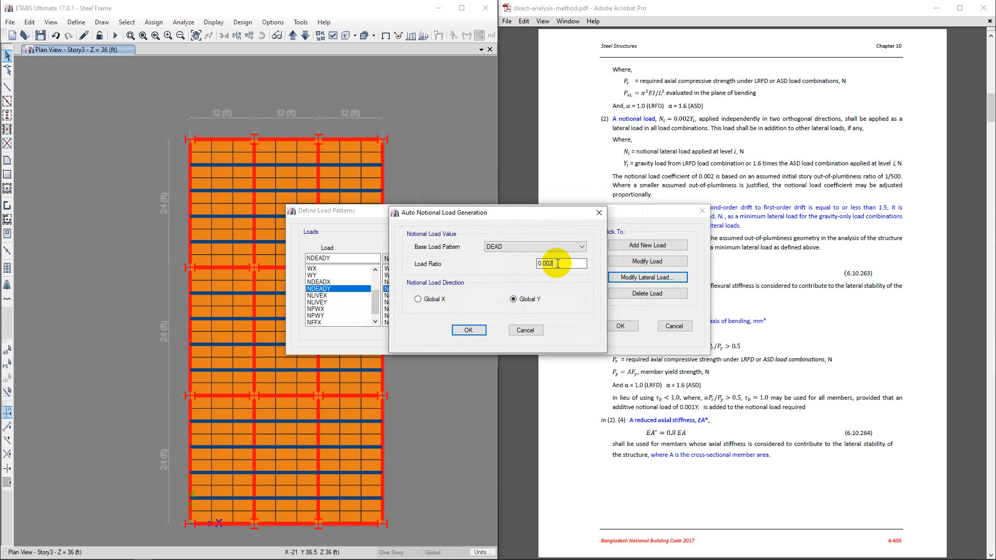
pyautogui.press('BackSpace')
pyautogui.write('3')
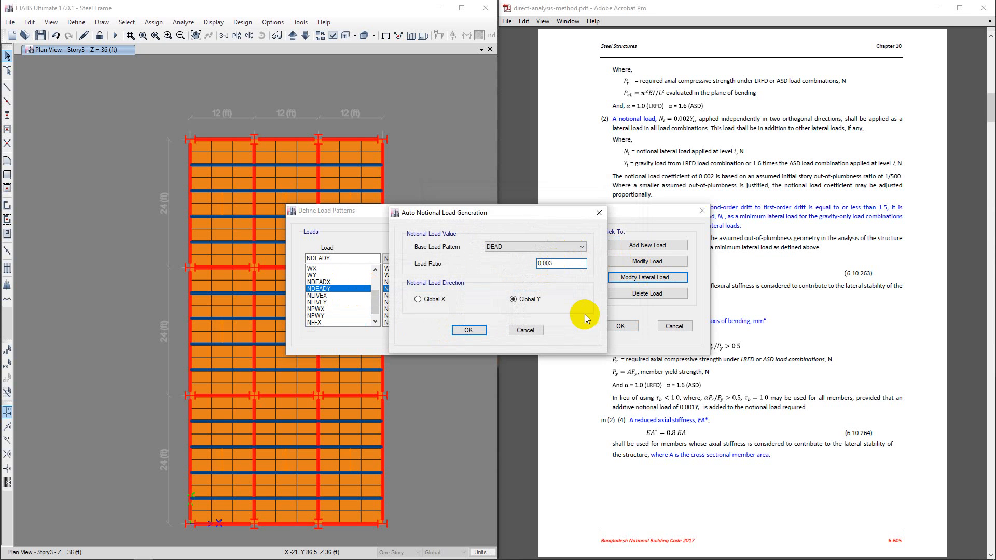
pyautogui.click(479, 331)
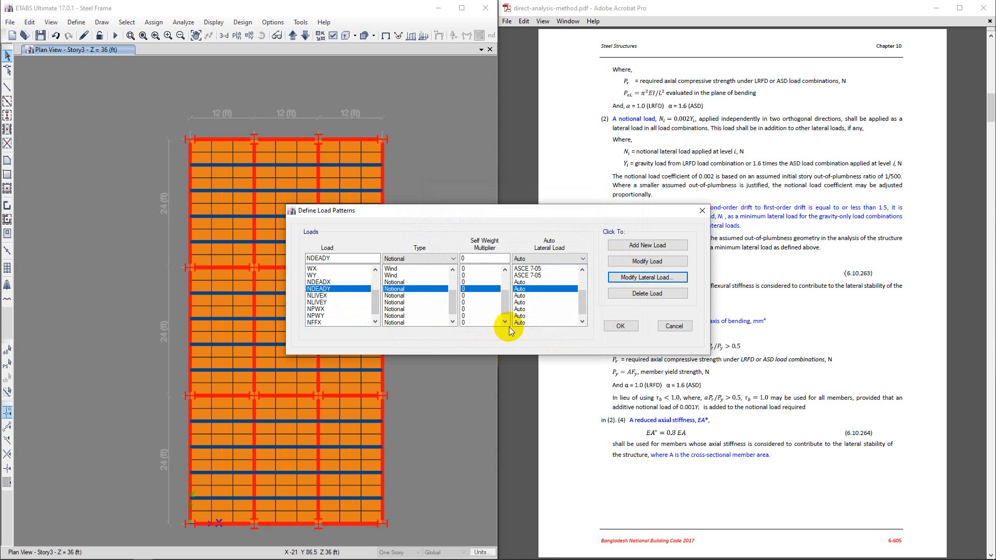
# - Set the load ratio of the NFFY notional load pattern to 0.003 and accept the load pattern definitions
pyautogui.click(507, 325)
pyautogui.click(647, 277)
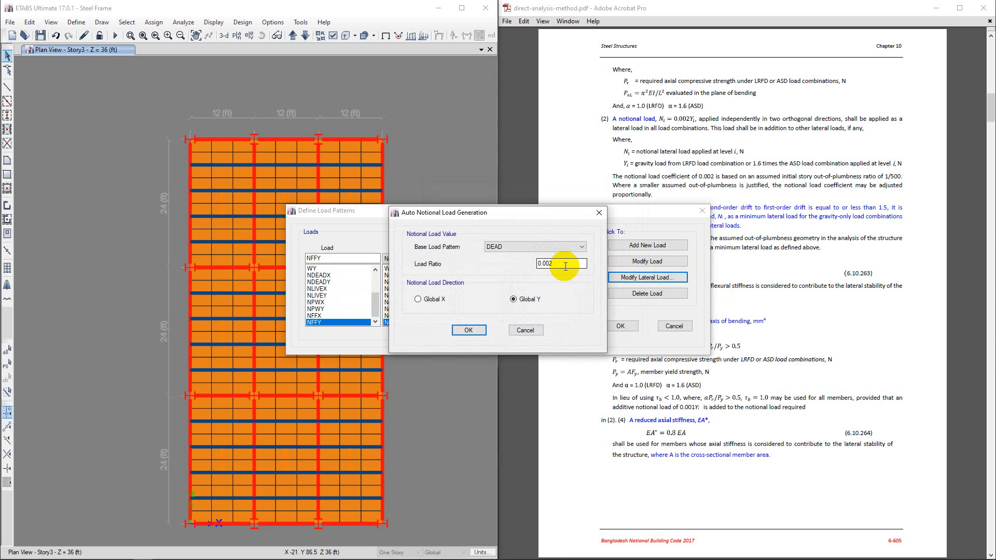
pyautogui.click(565, 265)
pyautogui.press('BackSpace')
pyautogui.write('3')
pyautogui.click(467, 329)
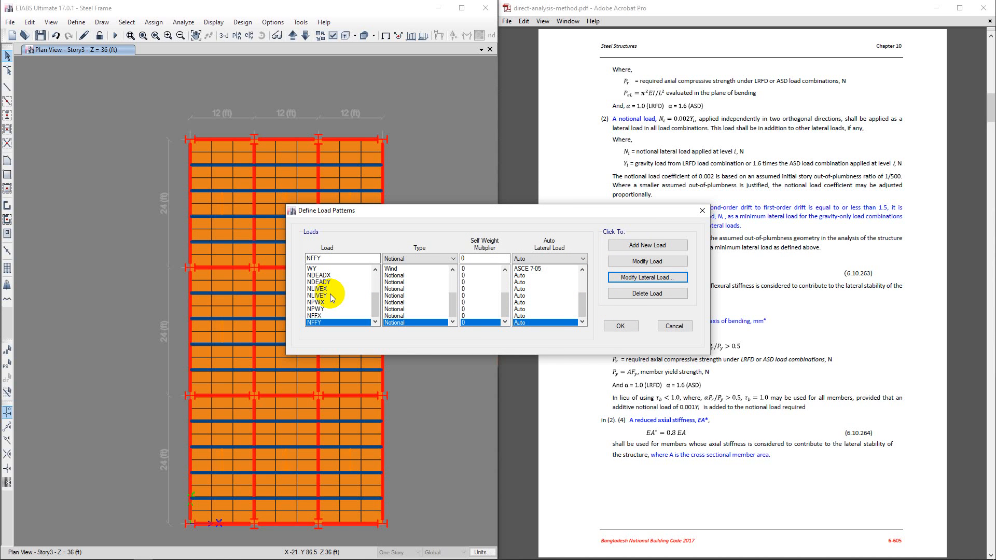
pyautogui.click(621, 325)
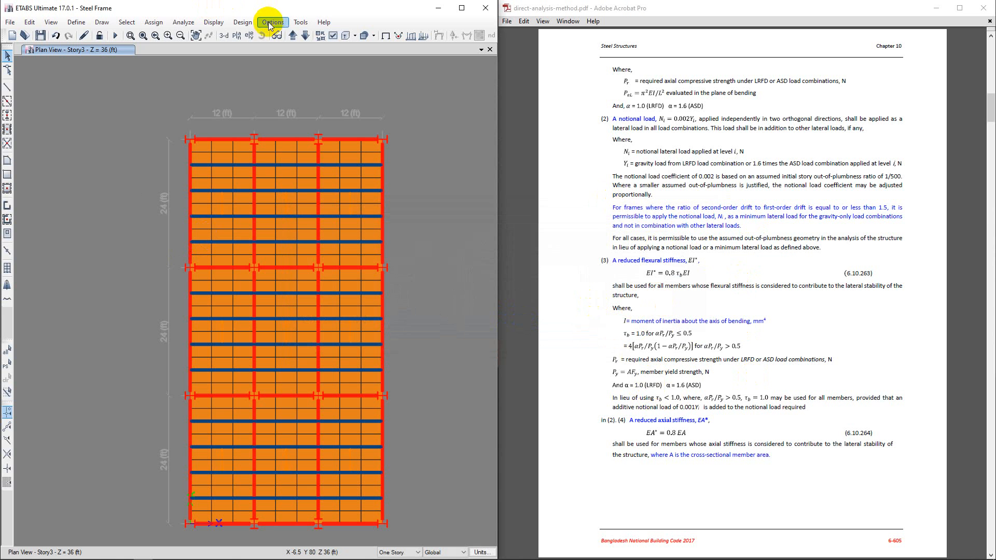
# - Review the steel frame design preferences, including the direct analysis settings, notional load option for seismic combos, resistance factors and deflection limits
pyautogui.click(221, 27)
pyautogui.moveTo(242, 23)
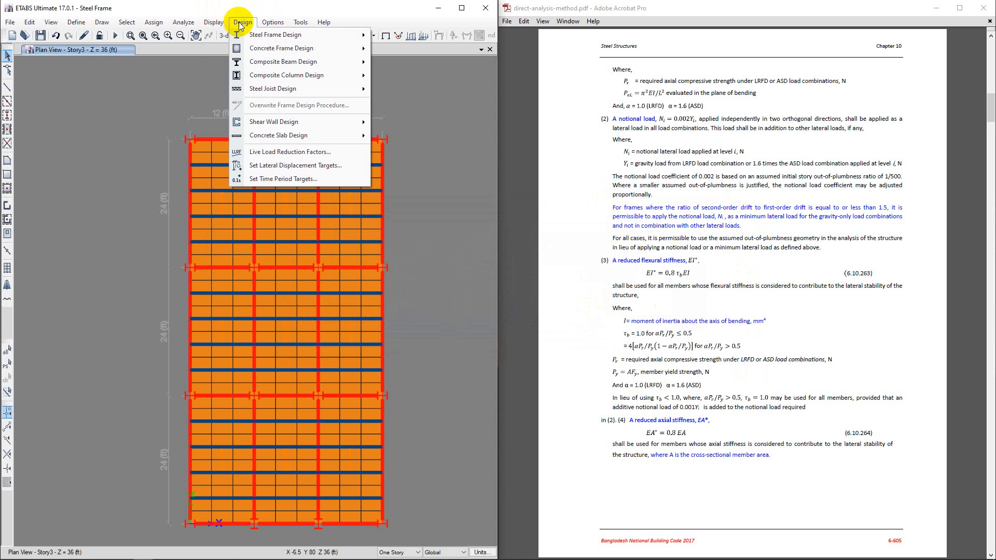
pyautogui.moveTo(275, 34)
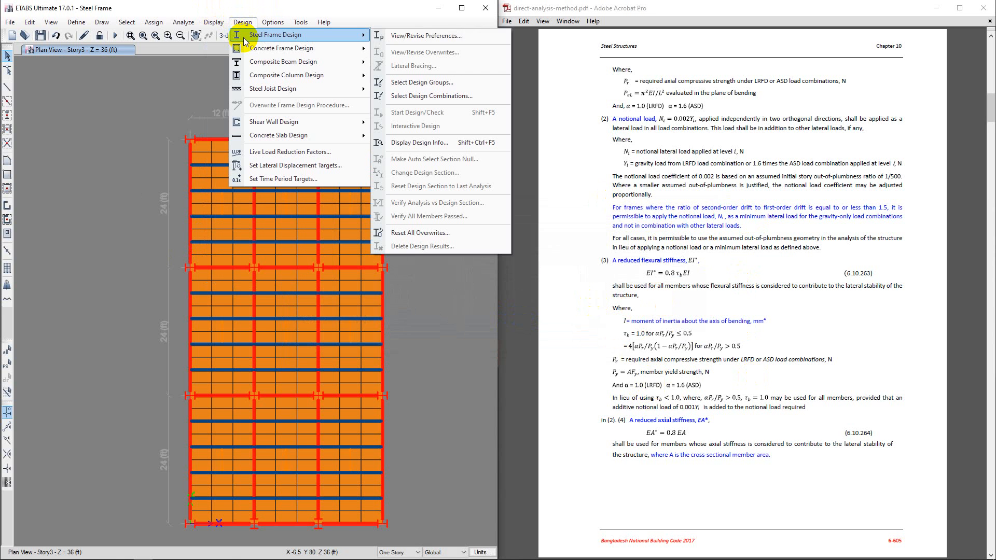
pyautogui.click(397, 36)
pyautogui.moveTo(459, 125); pyautogui.dragTo(262, 107)
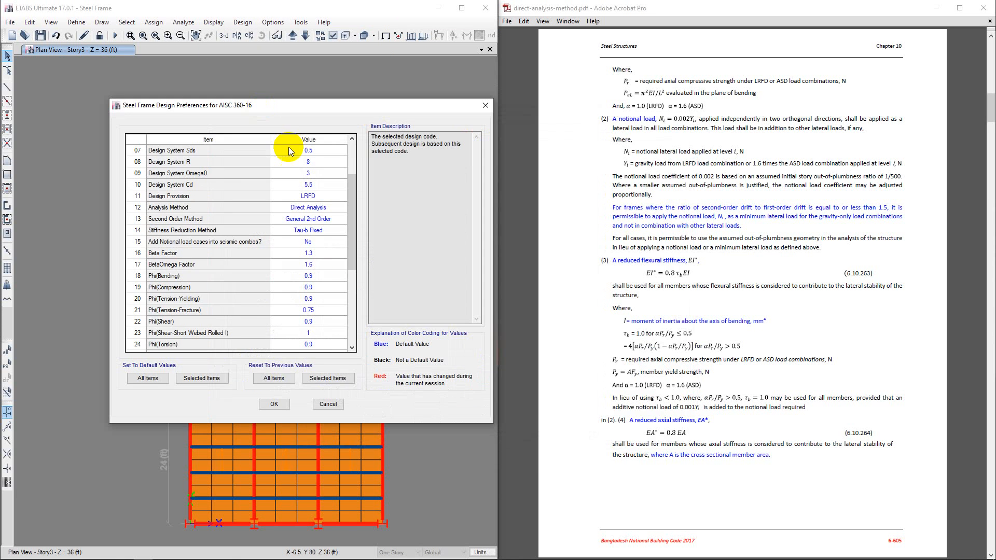
pyautogui.scroll(-2, 343, 257)
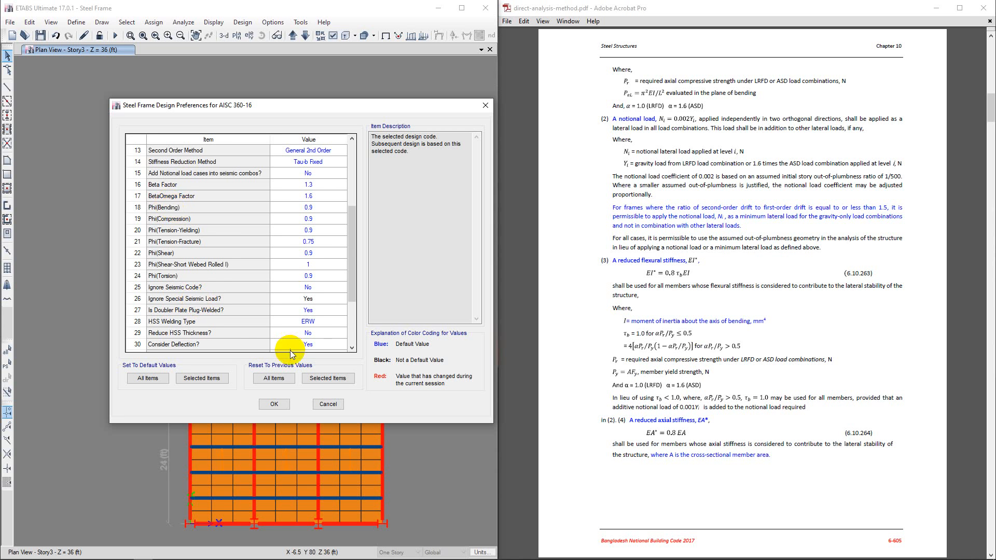
pyautogui.scroll(-2, 293, 297)
pyautogui.scroll(1, 294, 299)
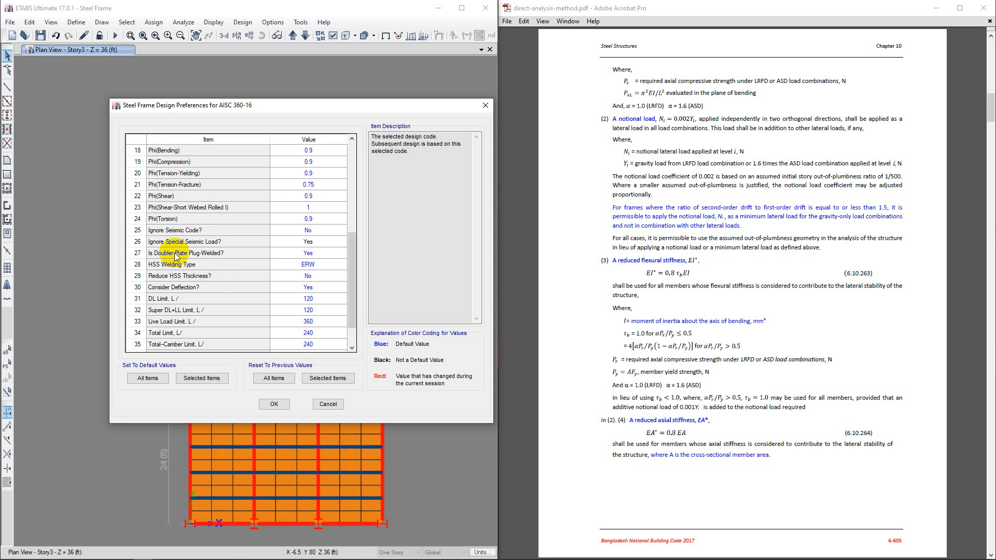
pyautogui.scroll(1, 178, 250)
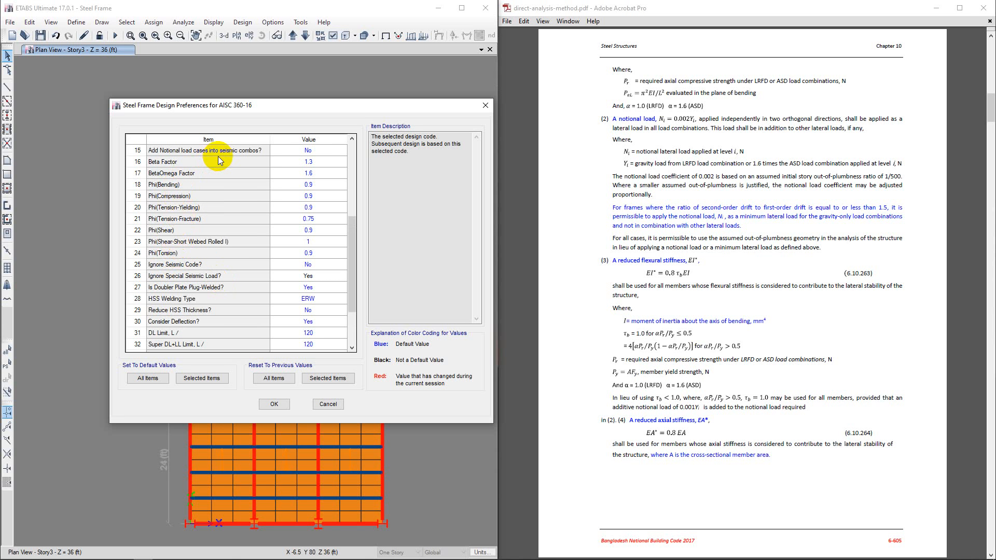
pyautogui.scroll(1, 218, 156)
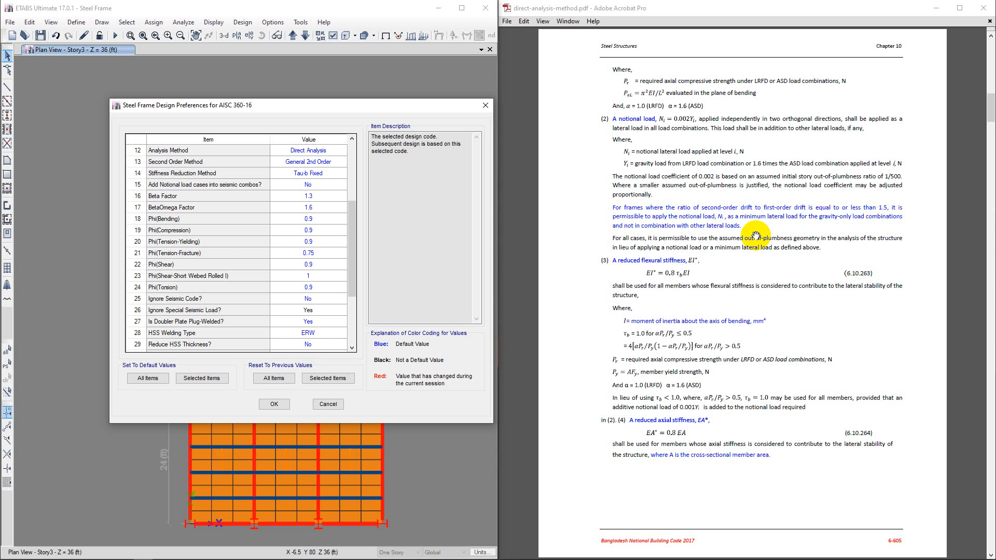
pyautogui.scroll(-2, 307, 203)
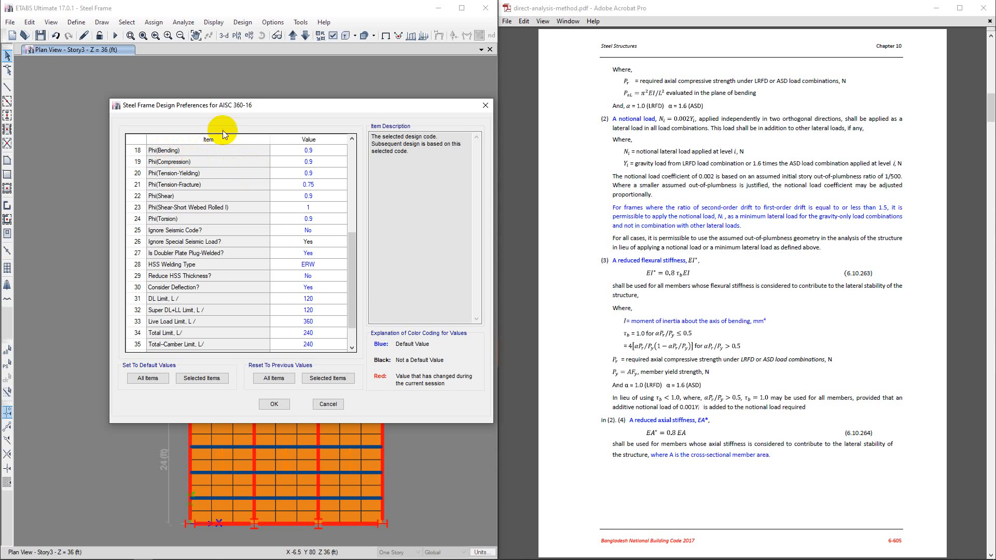
pyautogui.scroll(-1, 319, 294)
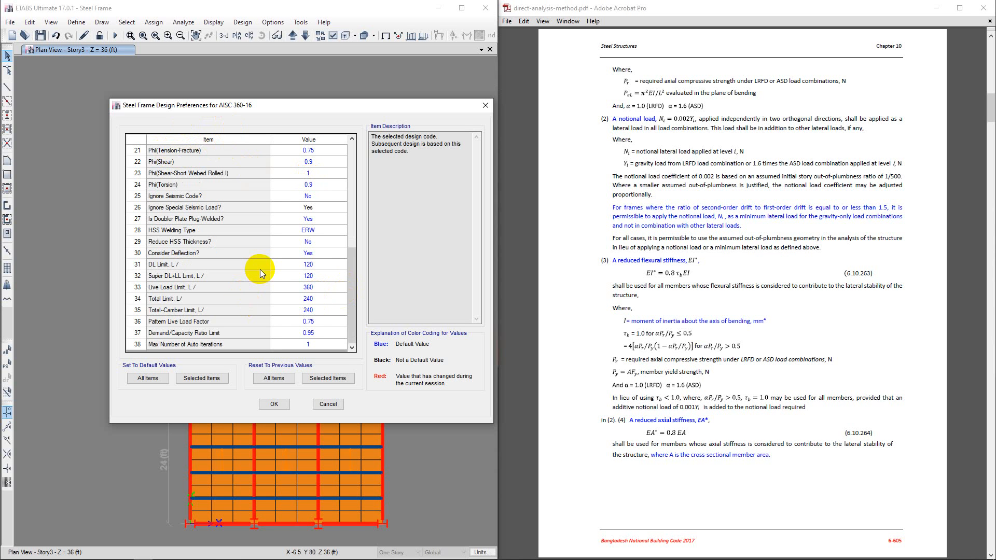
pyautogui.scroll(3, 280, 238)
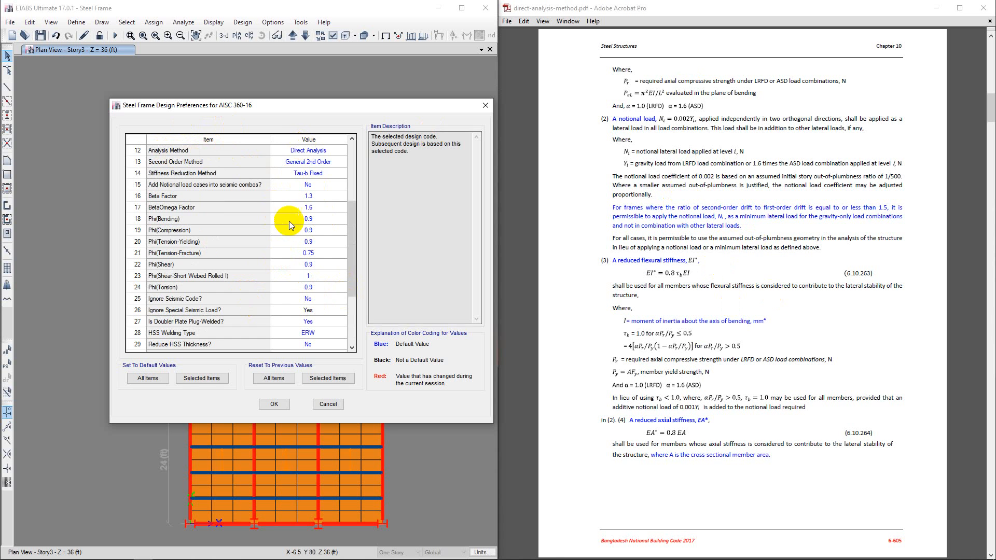
pyautogui.click(275, 404)
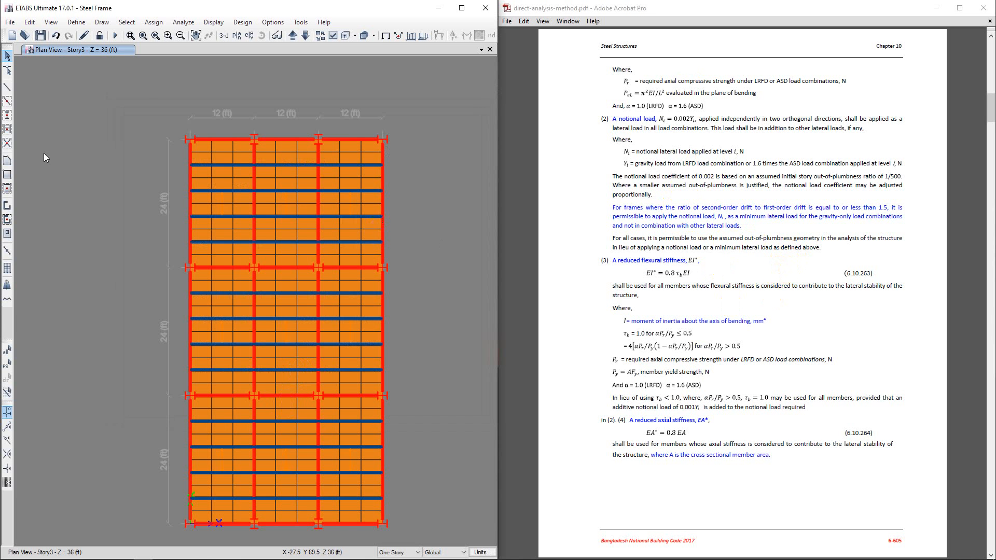
# - Find the S1.2DL+1.6LL load combination among the defined combinations and open its data for editing
pyautogui.click(76, 22)
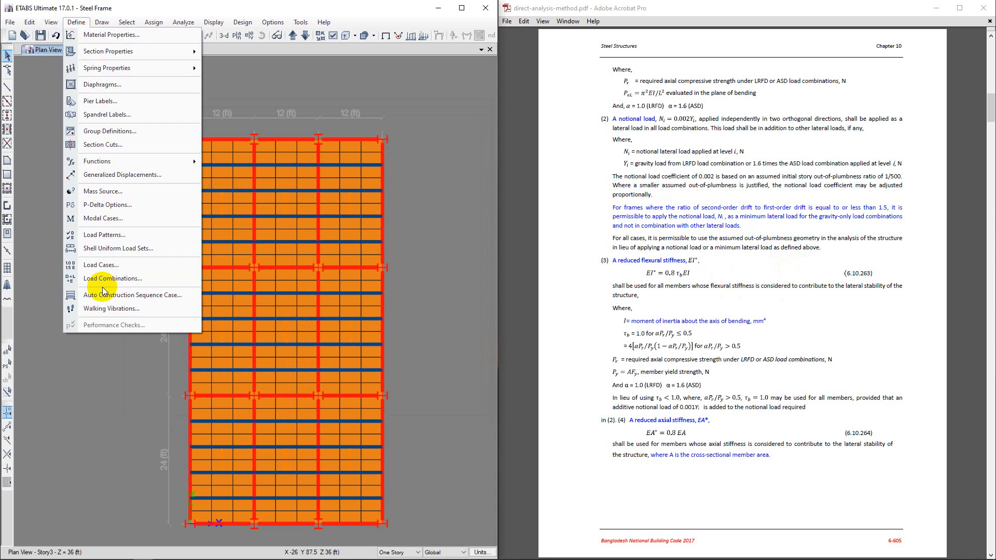
pyautogui.click(281, 278)
pyautogui.moveTo(455, 197); pyautogui.dragTo(247, 128)
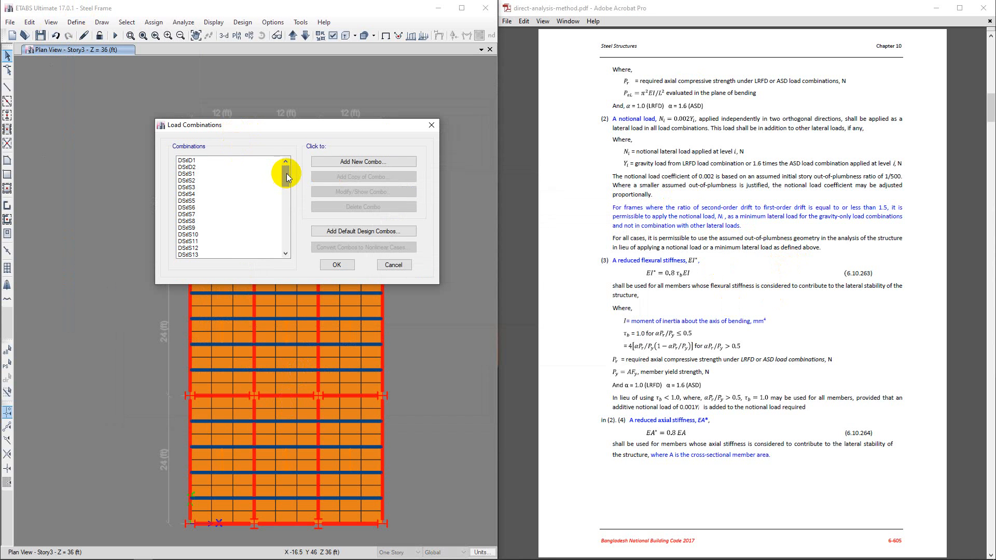
pyautogui.moveTo(287, 173); pyautogui.dragTo(287, 206)
pyautogui.scroll(-1, 254, 194)
pyautogui.scroll(-4, 253, 194)
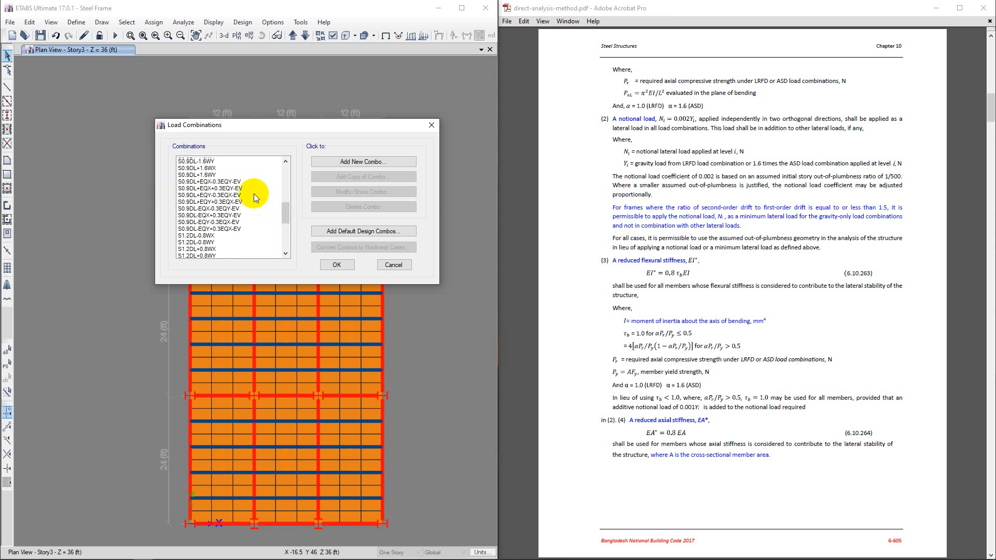
pyautogui.scroll(-4, 215, 205)
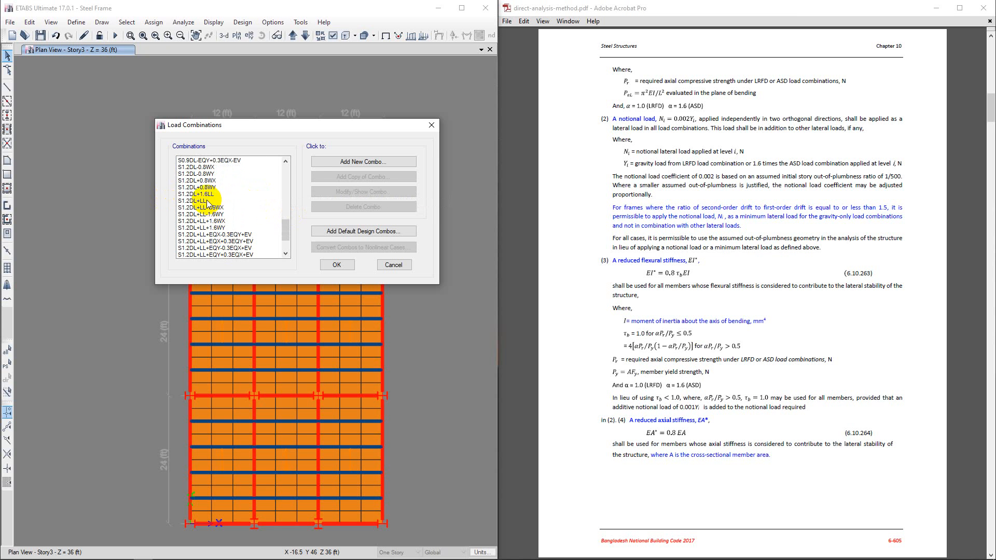
pyautogui.click(200, 194)
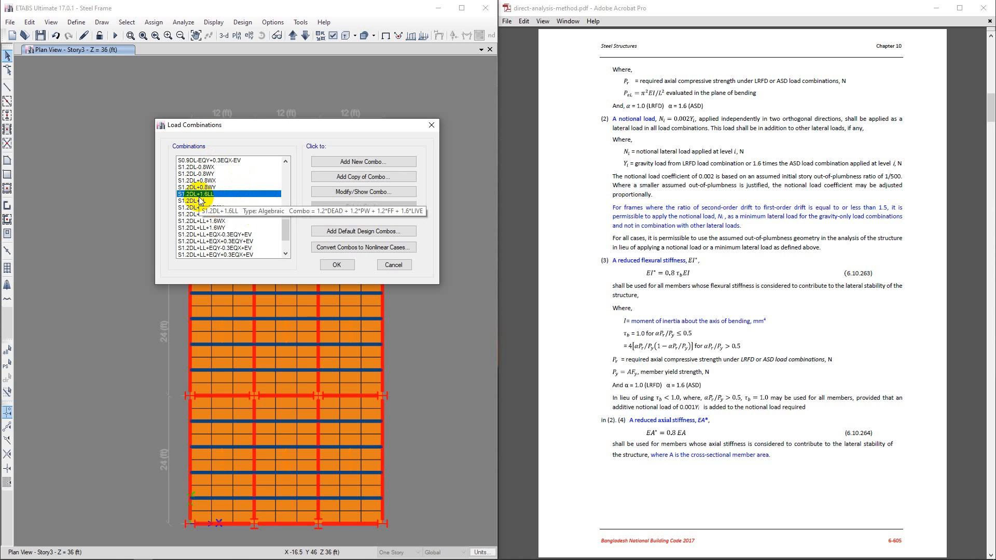
pyautogui.click(373, 192)
pyautogui.moveTo(428, 167); pyautogui.dragTo(277, 133)
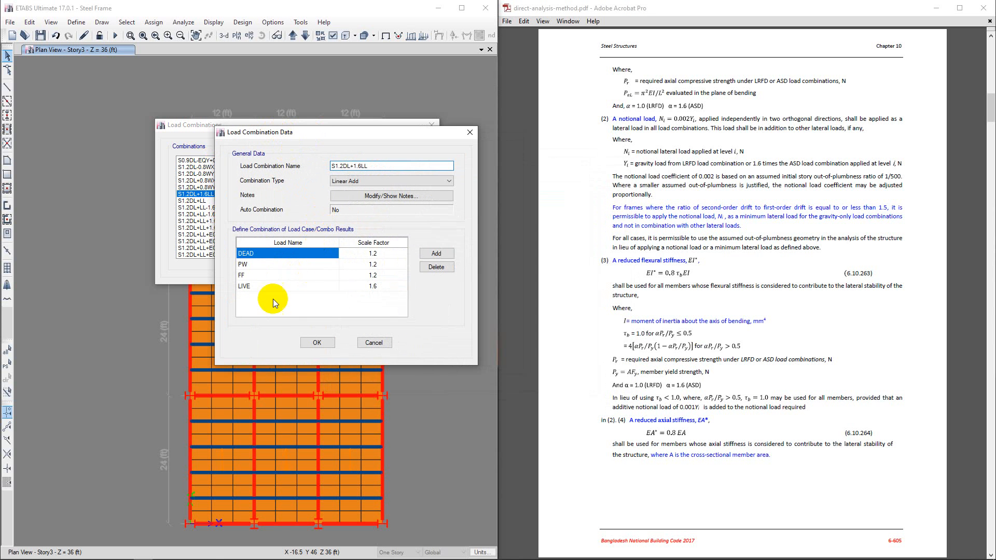
# - Add the notional load NDEADX to the S1.2DL+1.6LL combination with a scale factor of 1
pyautogui.click(444, 254)
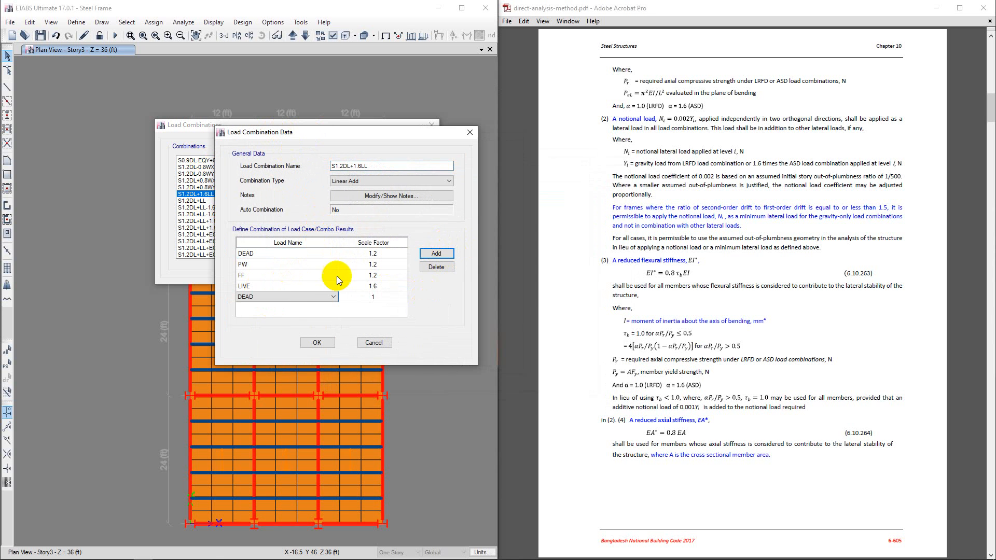
pyautogui.click(290, 299)
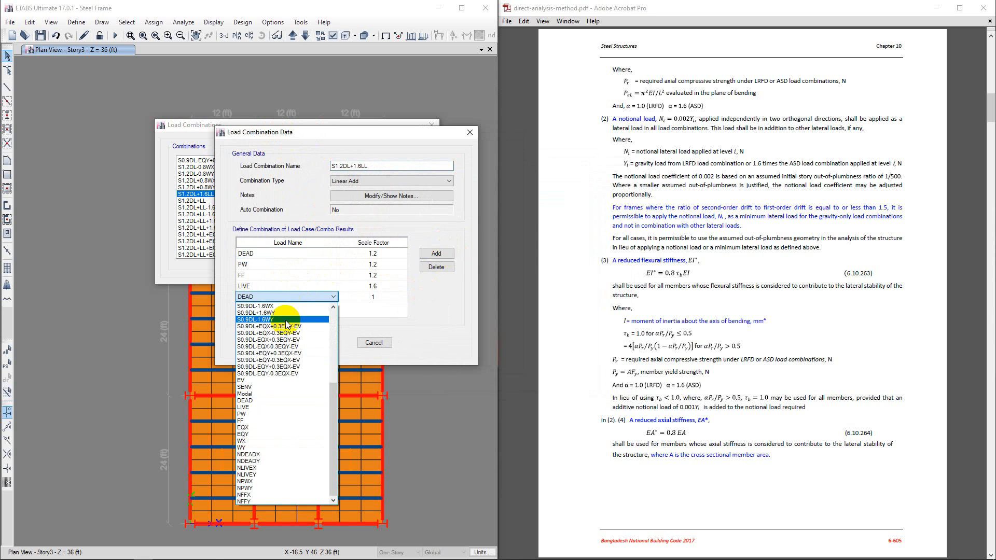
pyautogui.click(248, 455)
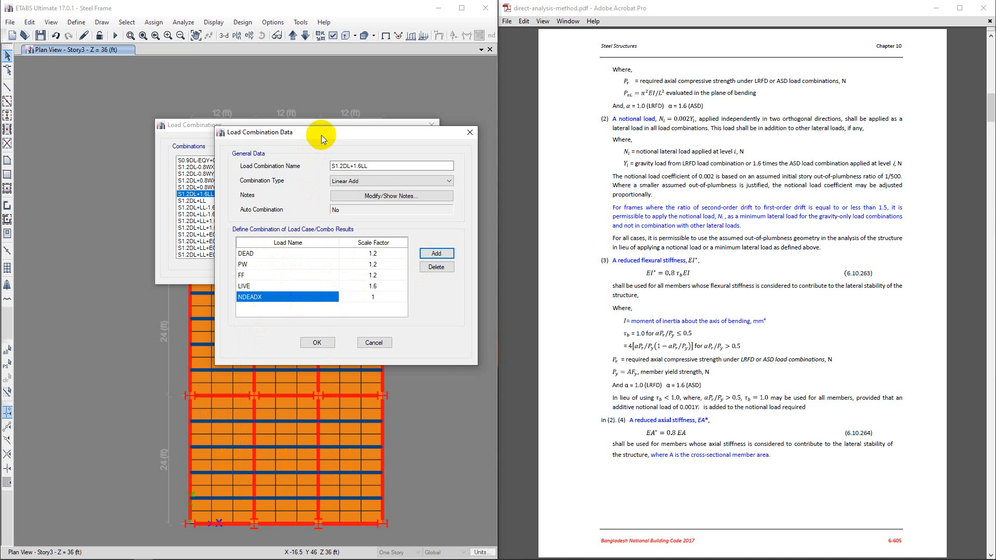
pyautogui.moveTo(322, 135); pyautogui.dragTo(403, 121)
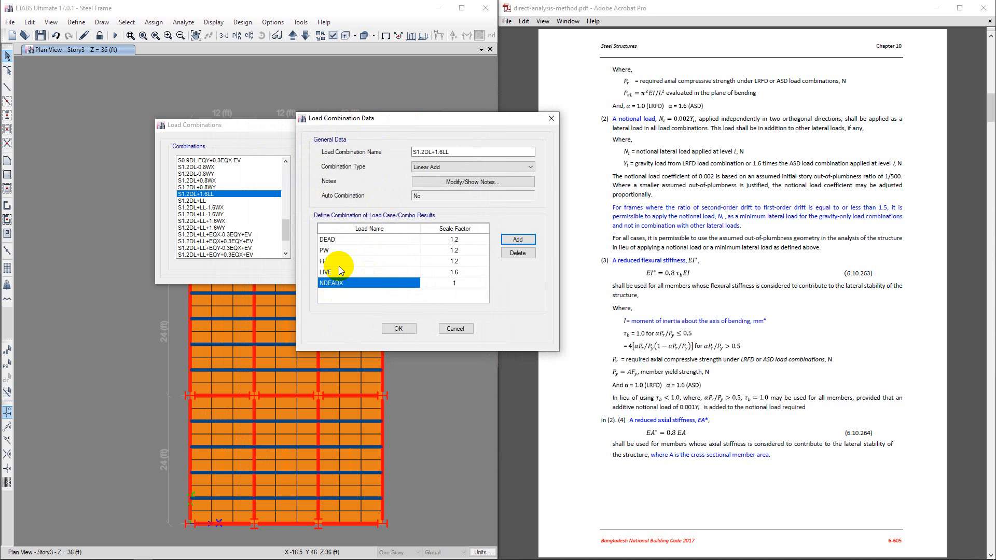
# - Add the notional loads NPWX and NLIVEX to the S1.2DL+1.6LL load combination
pyautogui.click(522, 238)
pyautogui.click(371, 293)
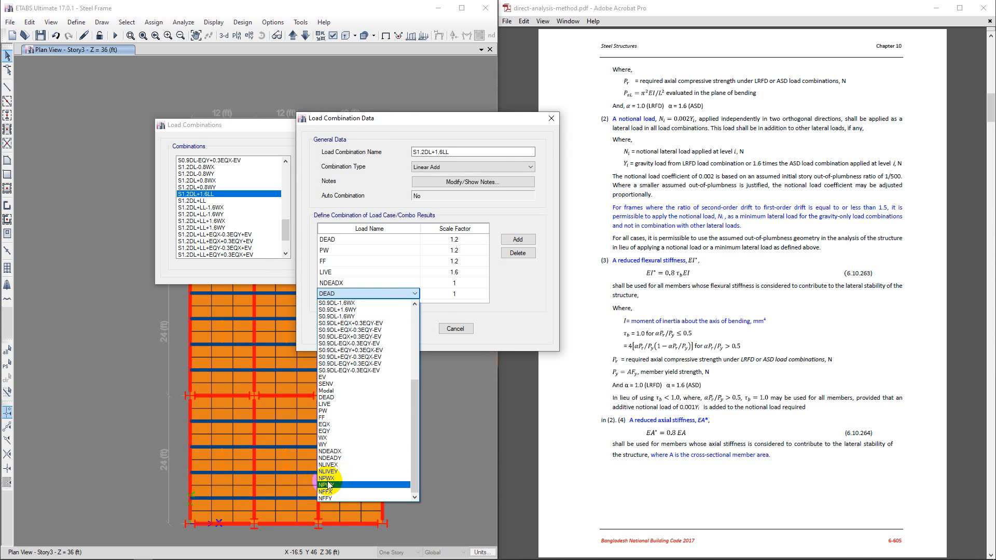
pyautogui.click(338, 478)
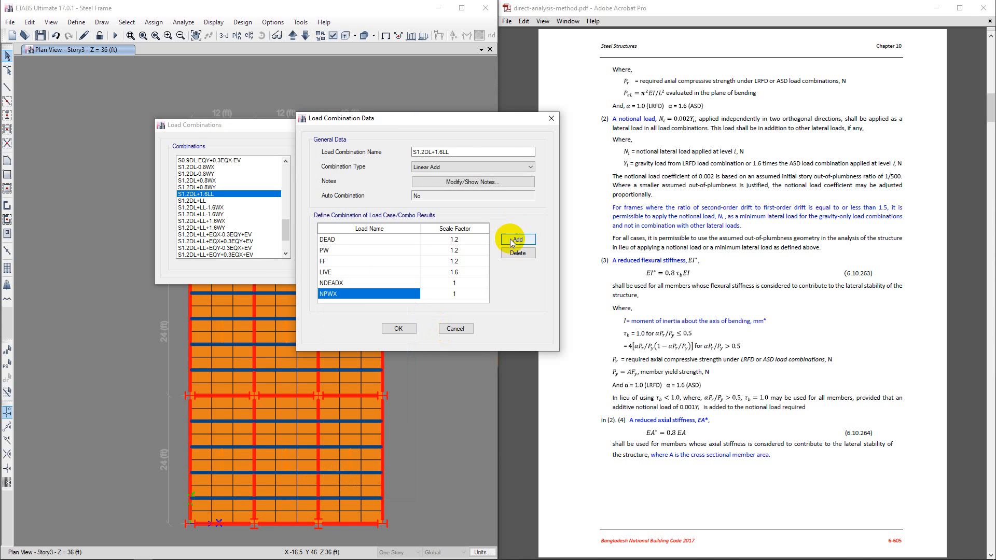
pyautogui.click(517, 239)
pyautogui.click(365, 294)
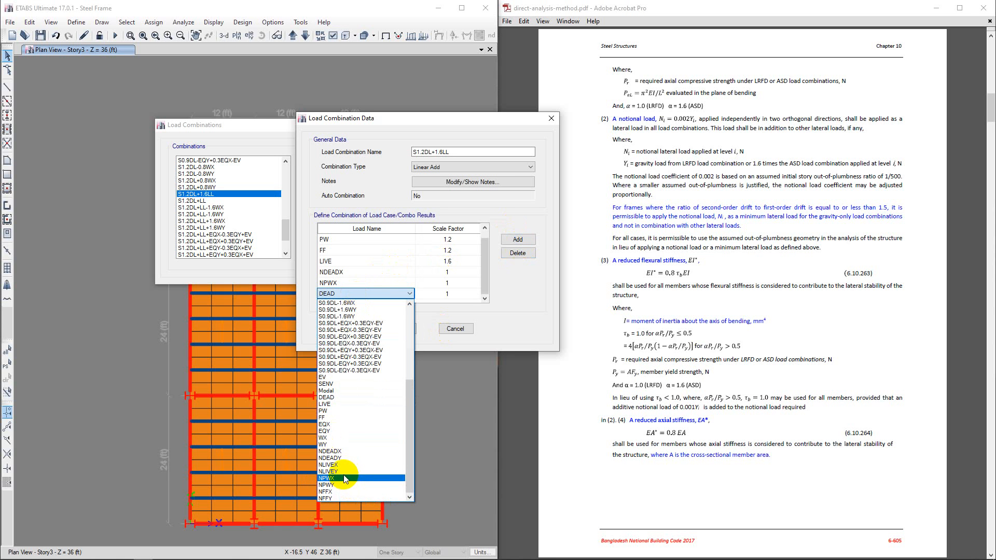
pyautogui.click(335, 465)
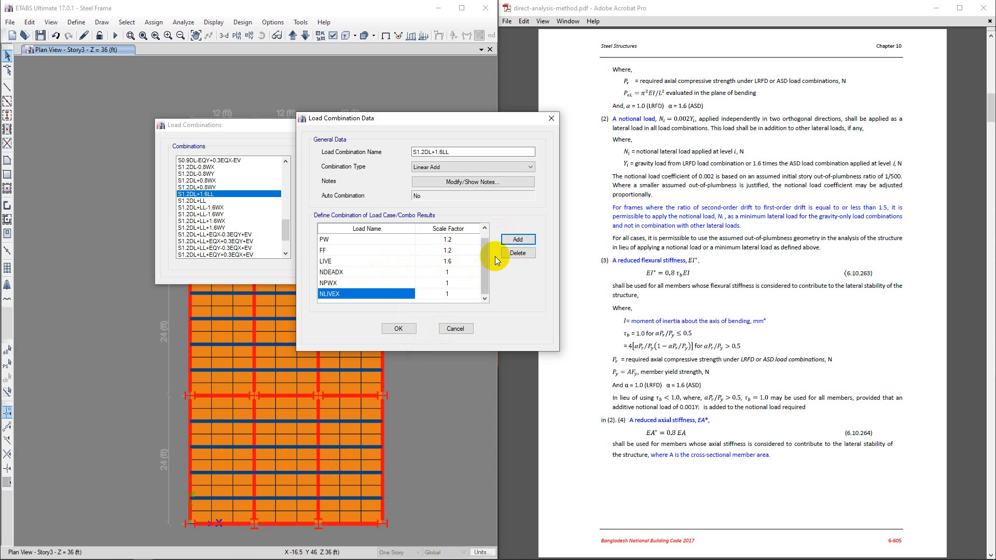
# - Set the scale factors to 1.2 for NDEADX, 1.2 for NPWX and 1.6 for NLIVEX
pyautogui.click(452, 273)
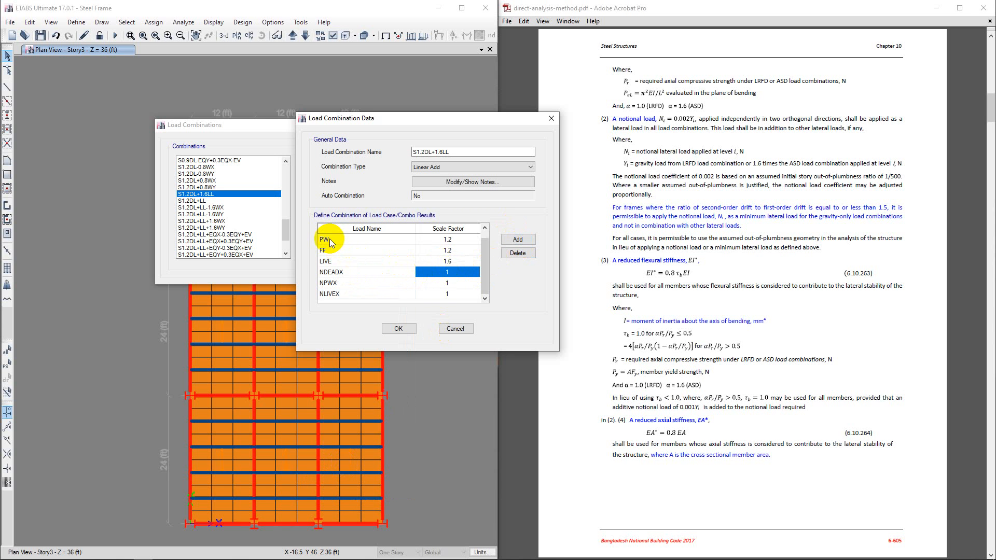
pyautogui.click(424, 151)
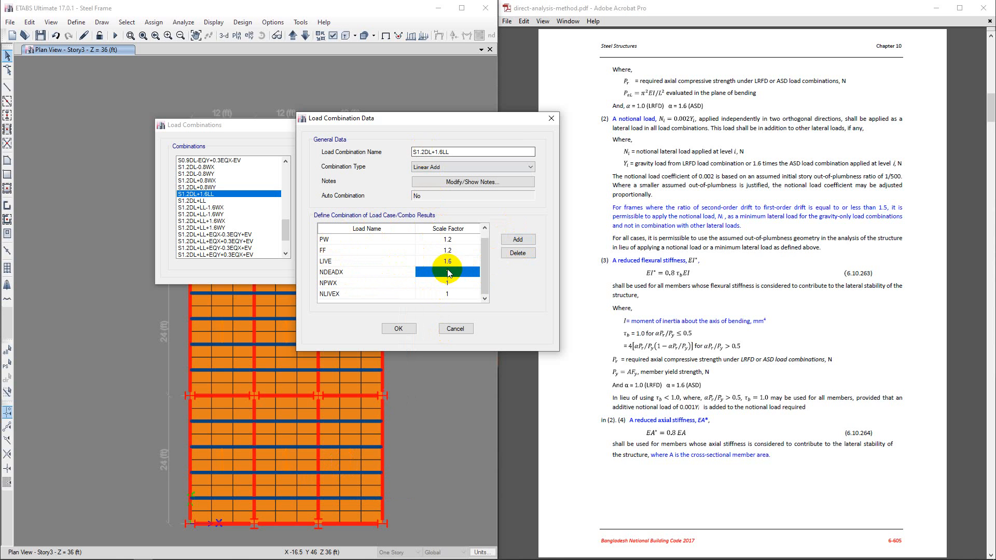
pyautogui.click(453, 275)
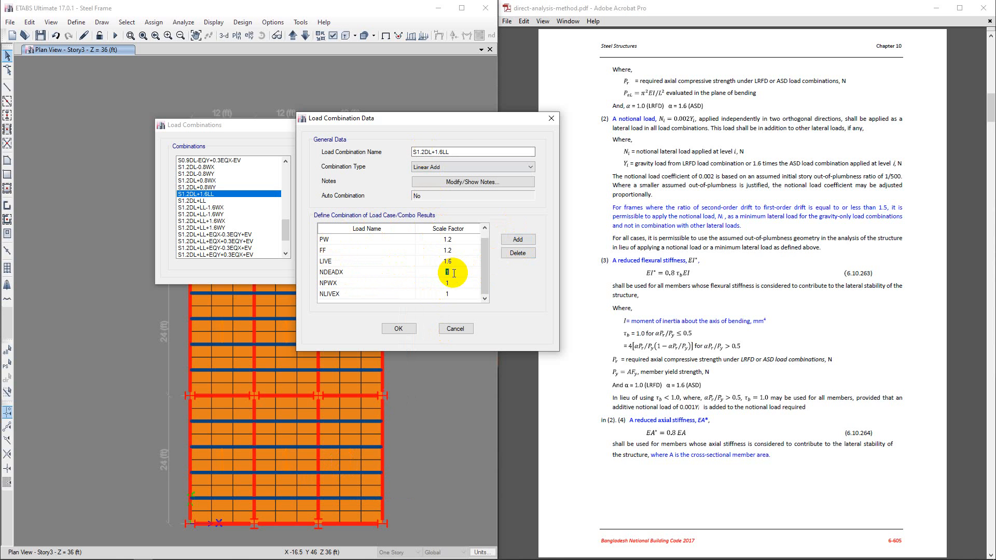
pyautogui.write('1.2')
pyautogui.click(456, 284)
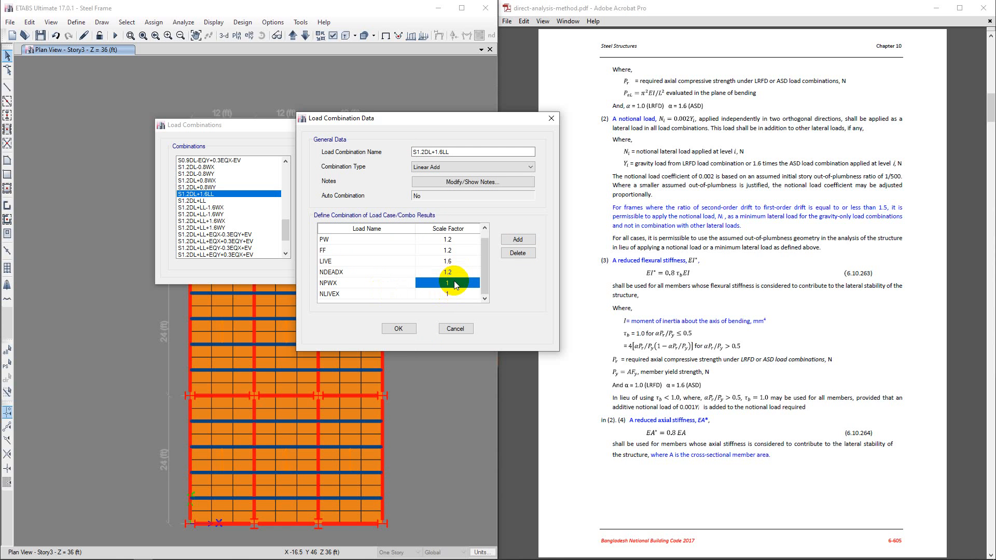
pyautogui.write('1.2')
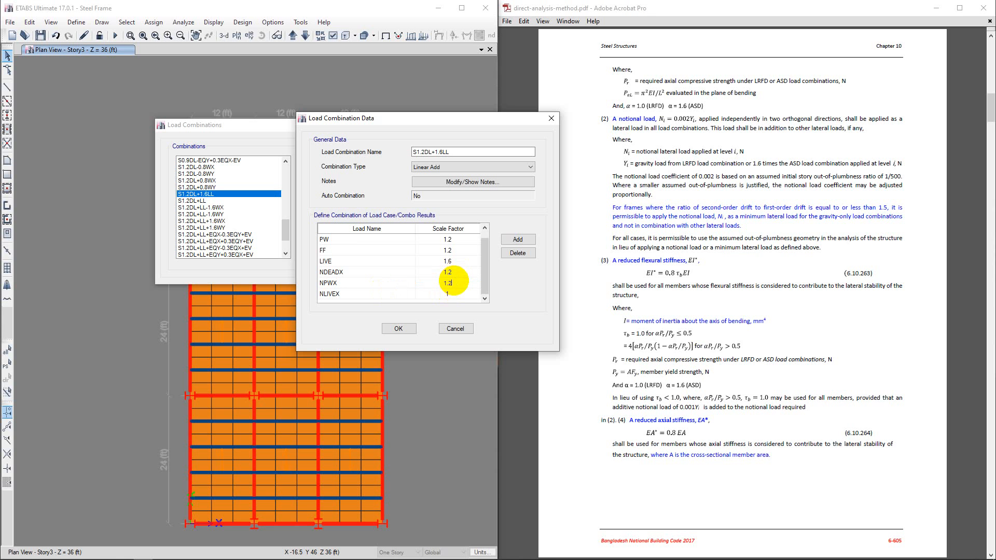
pyautogui.click(453, 298)
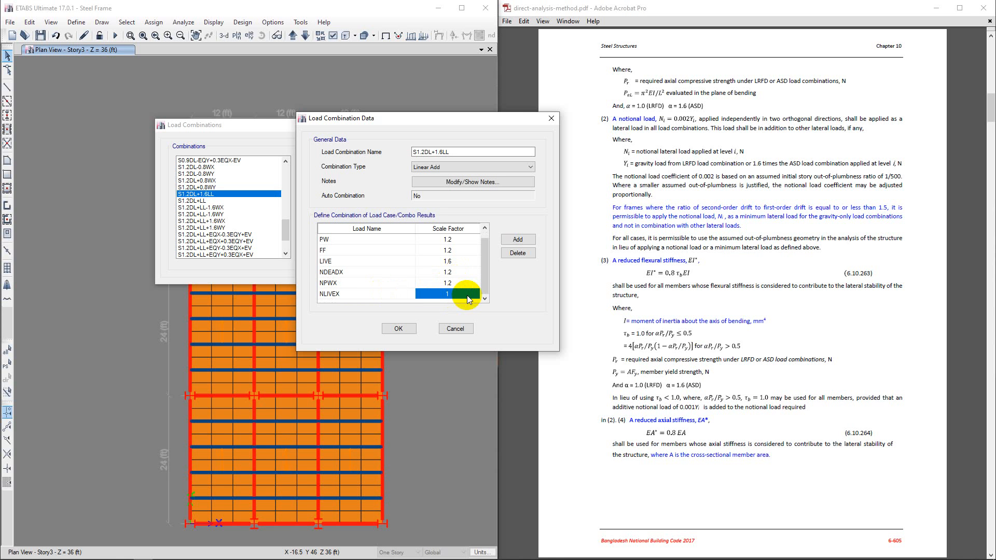
pyautogui.write('1.6')
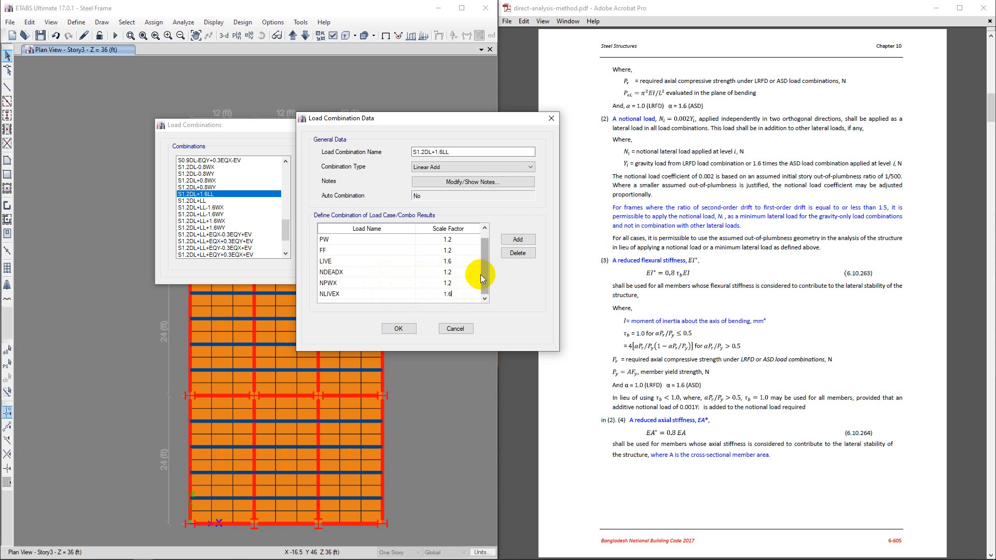
# - Check the gravity and notional load factors of the S1.2DL+1.6LL combination and accept its data
pyautogui.moveTo(488, 275); pyautogui.dragTo(488, 267)
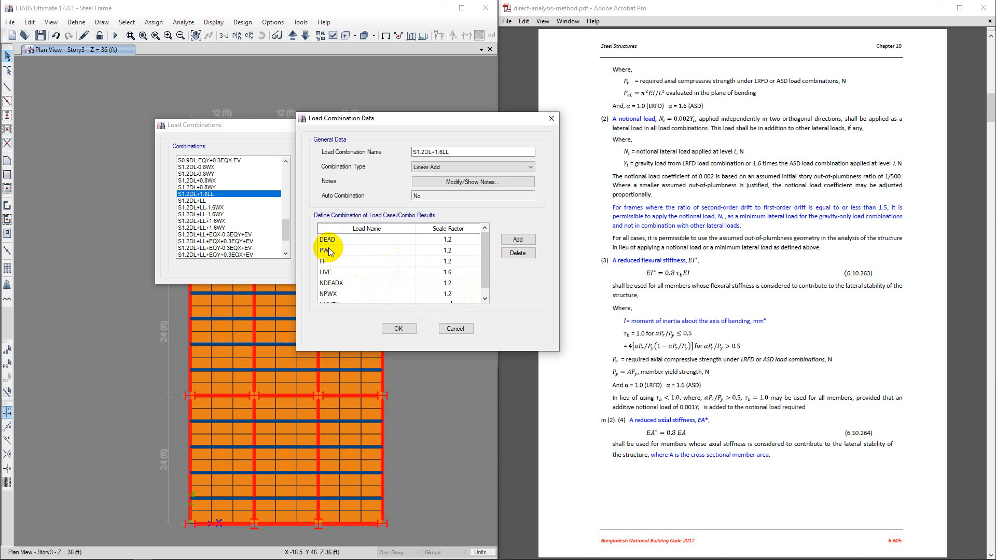
pyautogui.scroll(-1, 344, 273)
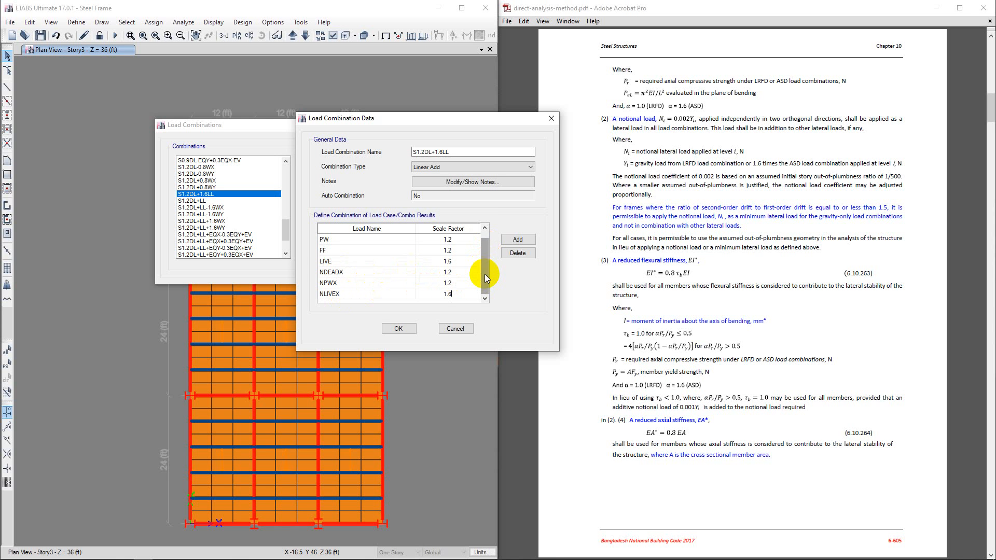
pyautogui.moveTo(484, 275); pyautogui.dragTo(485, 267)
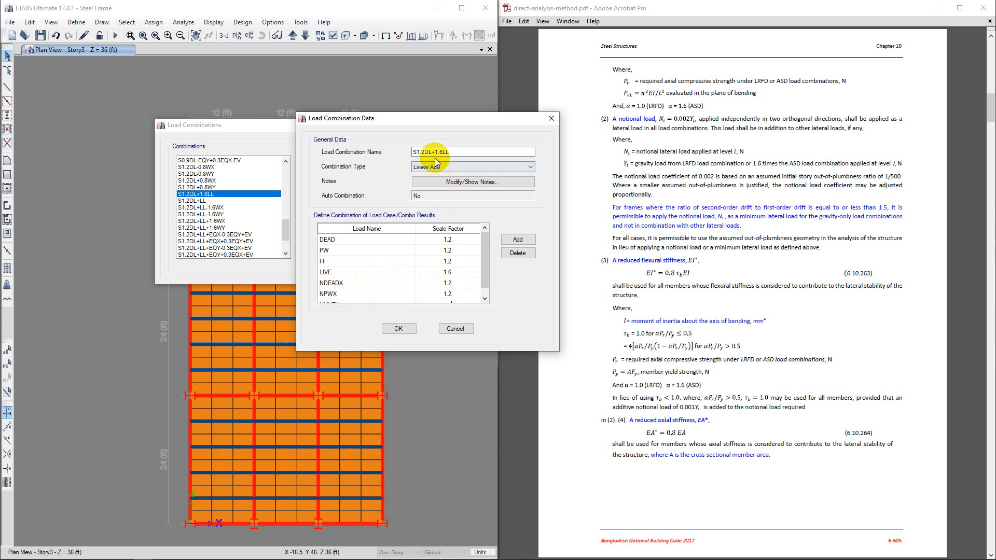
pyautogui.moveTo(484, 258); pyautogui.dragTo(487, 272)
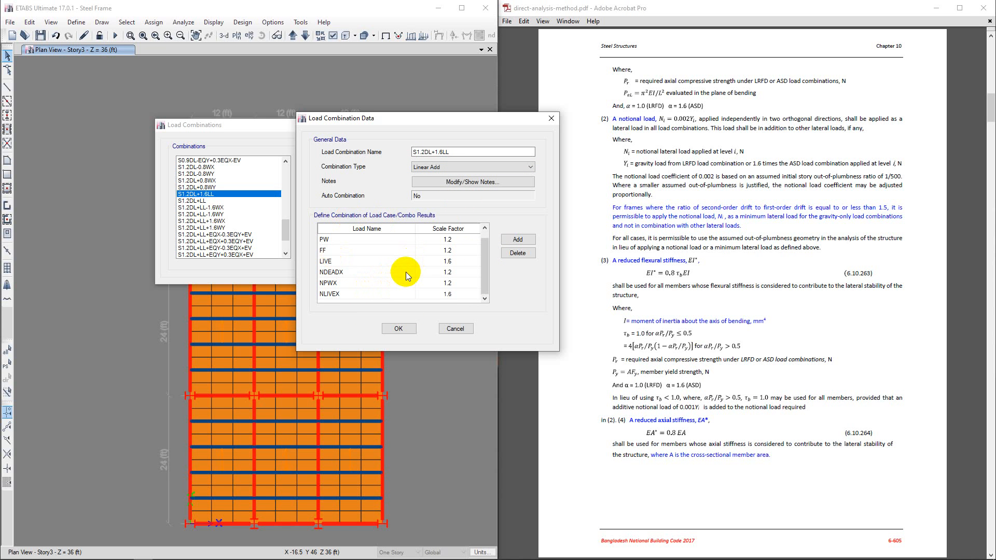
pyautogui.click(398, 329)
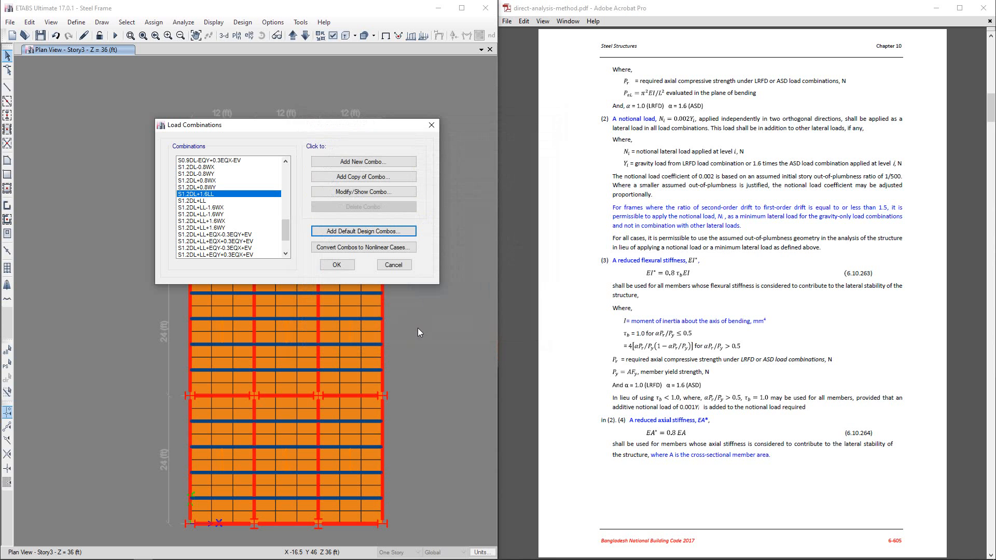
# - Check the load cases and factors of the S0.9DL+EQY+0.3EQX-EV combination and accept the load combination definitions
pyautogui.scroll(2, 231, 223)
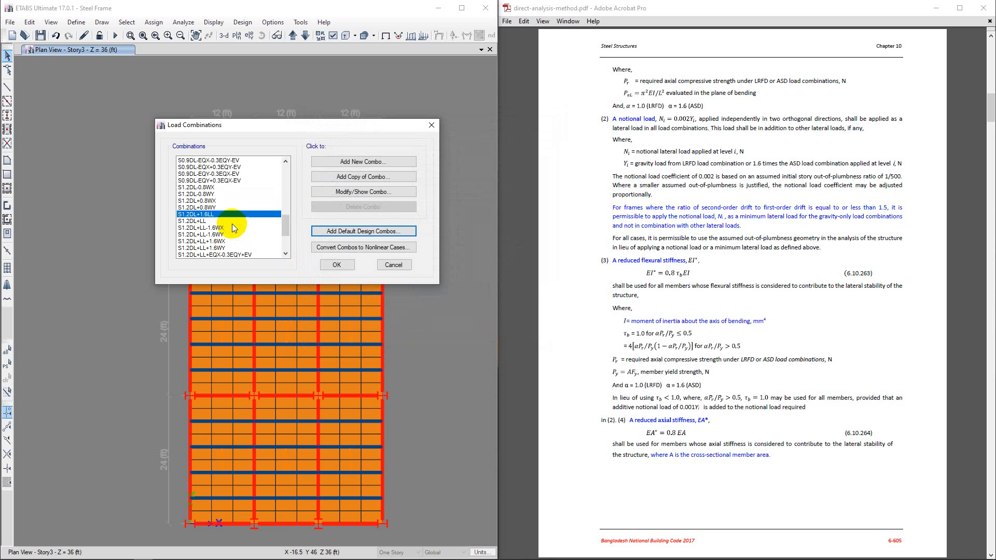
pyautogui.click(220, 175)
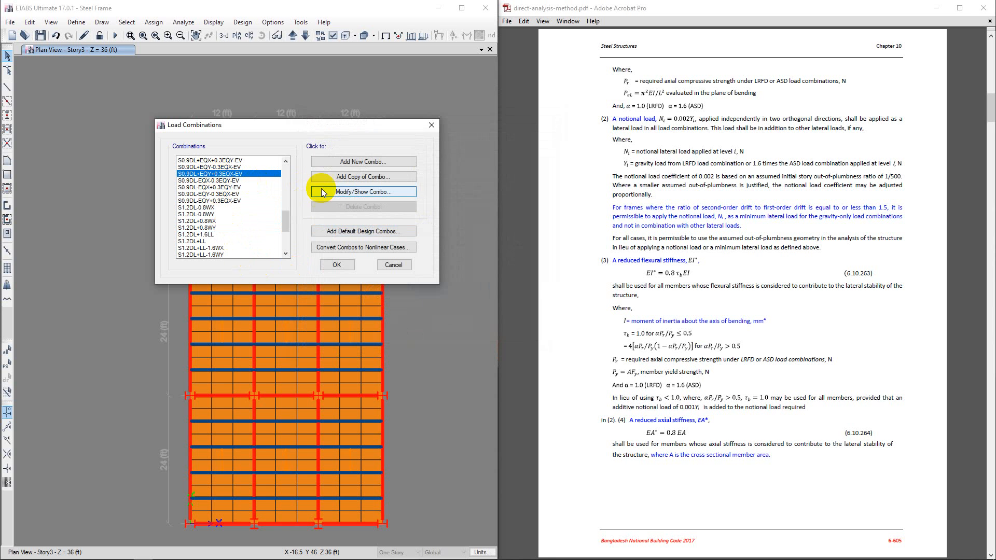
pyautogui.click(340, 193)
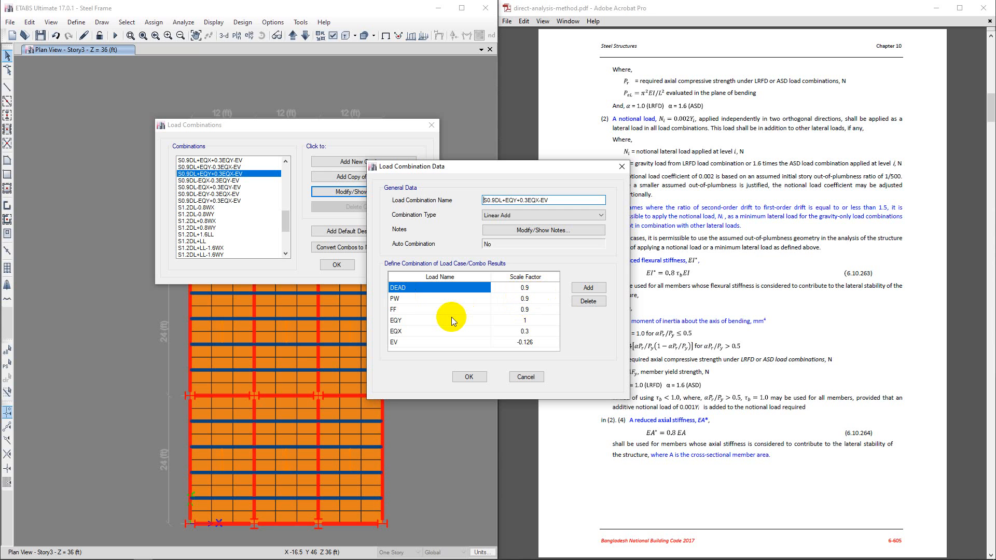
pyautogui.click(469, 377)
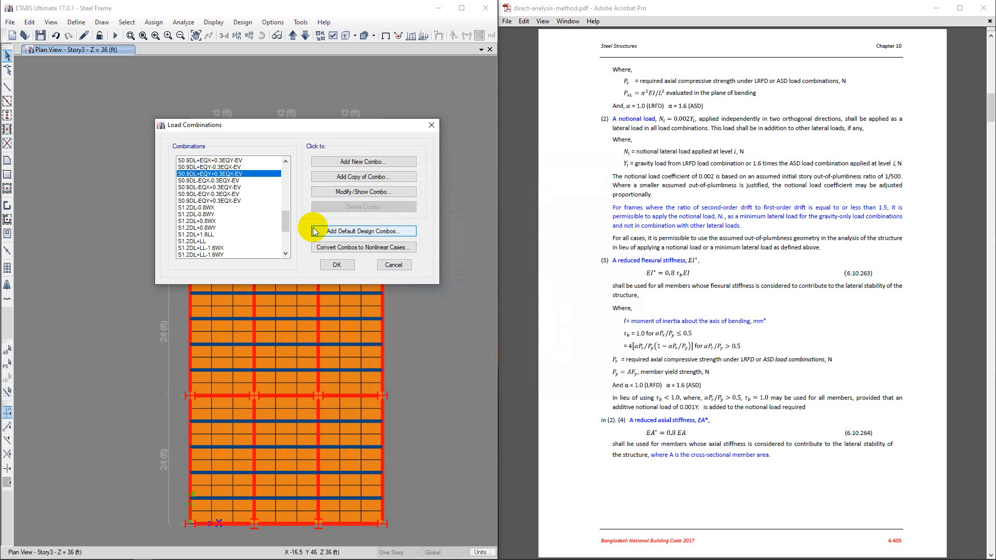
pyautogui.click(337, 266)
# - Examine the BNBC 2017 LRFD load combinations including notional loads in the direct-analysis-method PDF in Adobe Acrobat Pro
pyautogui.scroll(-5, 763, 320)
pyautogui.scroll(-20, 762, 320)
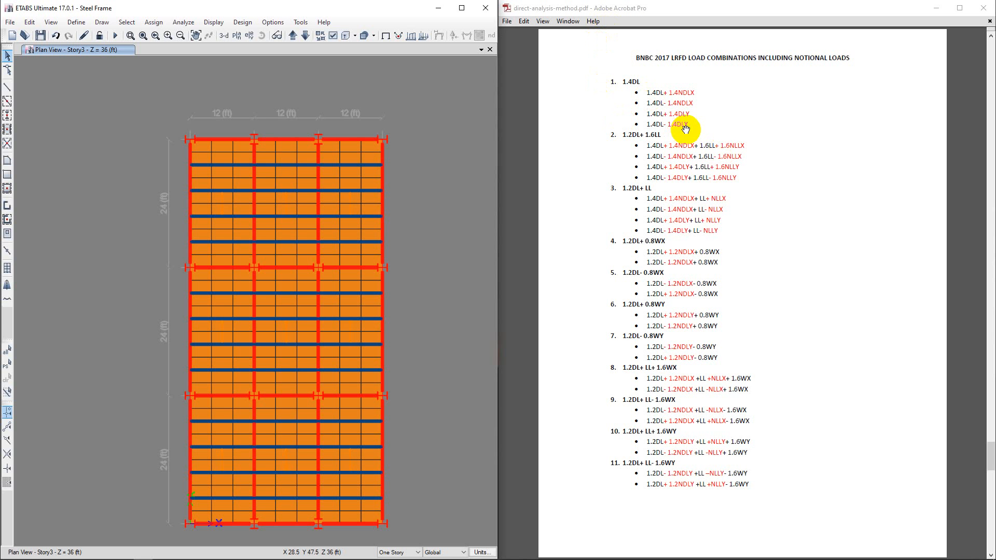
pyautogui.scroll(-1, 686, 130)
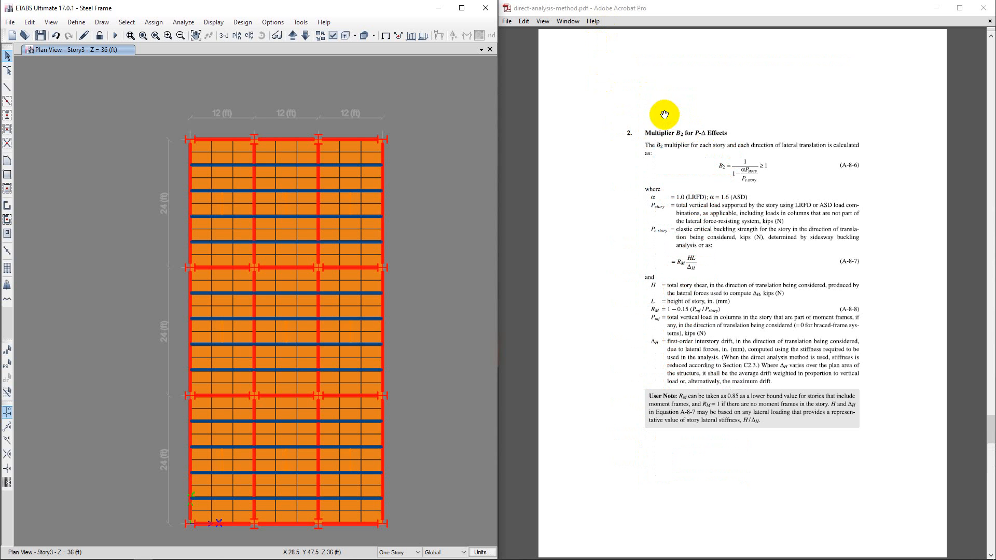
pyautogui.scroll(1, 705, 168)
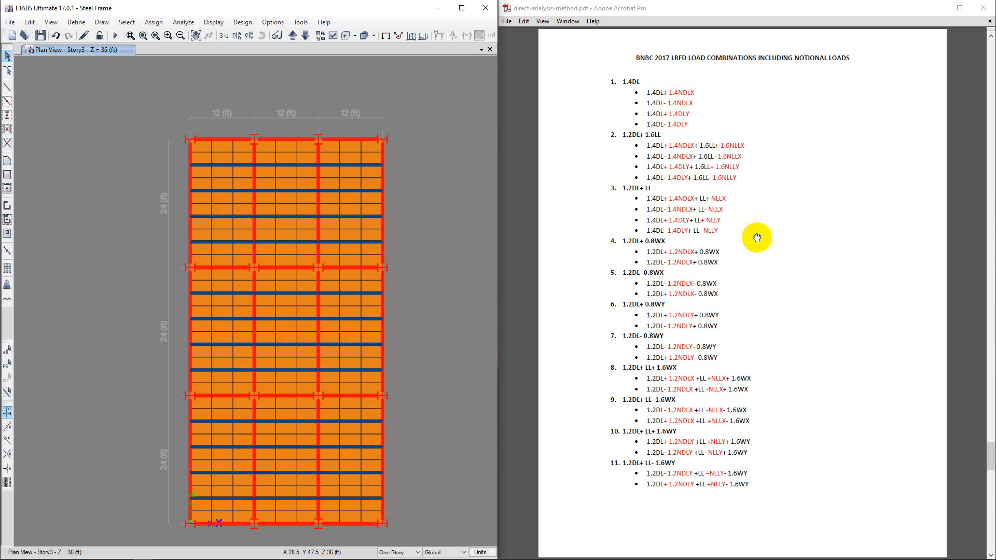
pyautogui.scroll(-2, 757, 237)
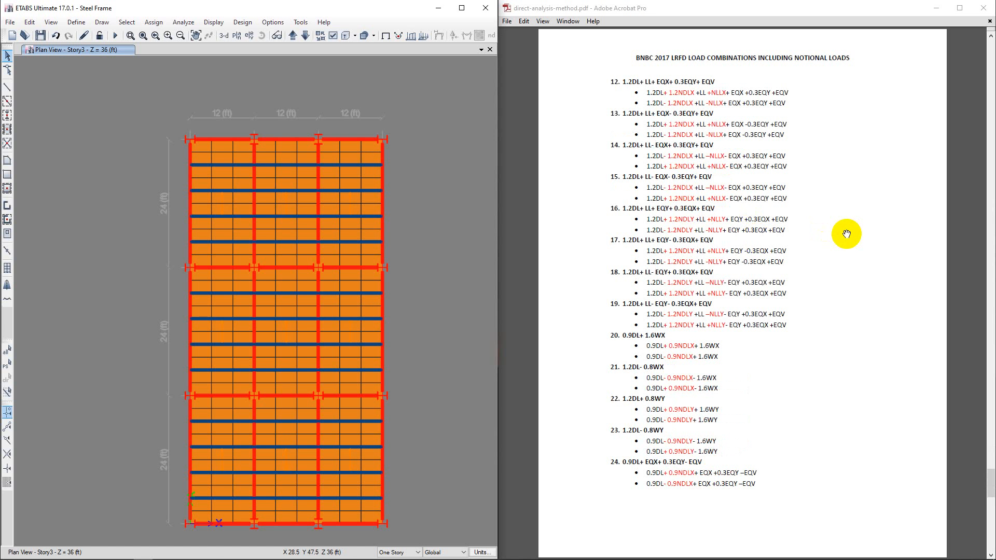
pyautogui.scroll(-2, 846, 234)
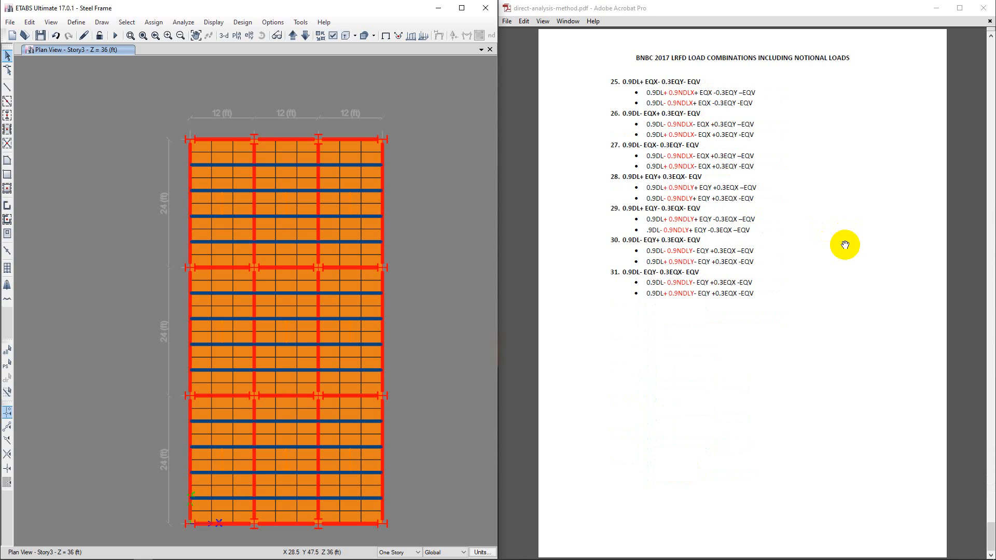
pyautogui.scroll(2, 843, 247)
pyautogui.scroll(2, 842, 252)
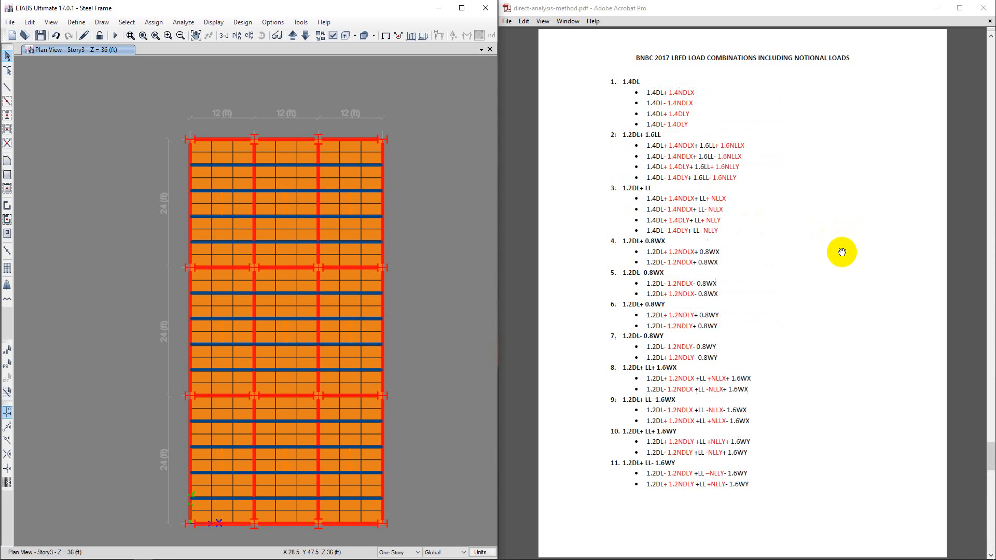
pyautogui.scroll(-4, 842, 252)
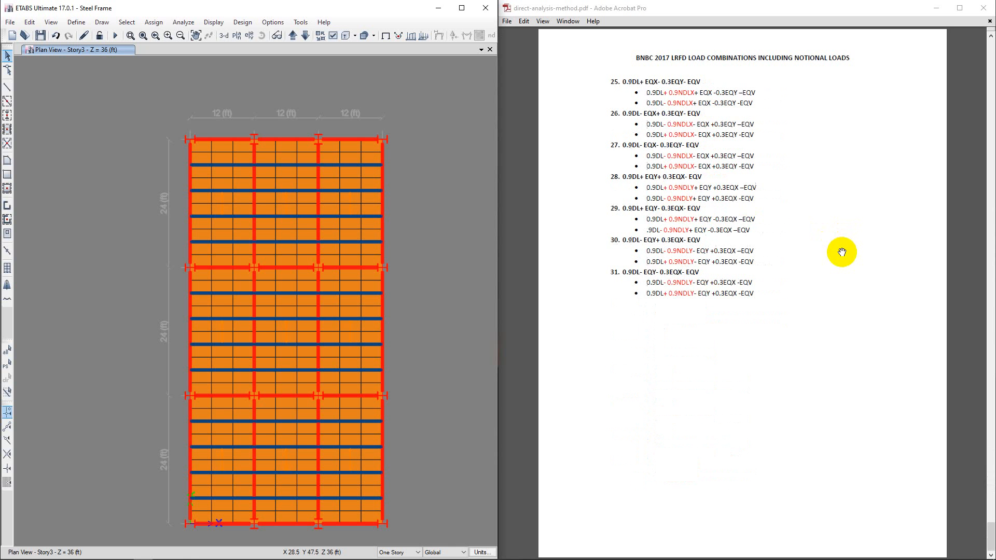
pyautogui.scroll(2, 783, 260)
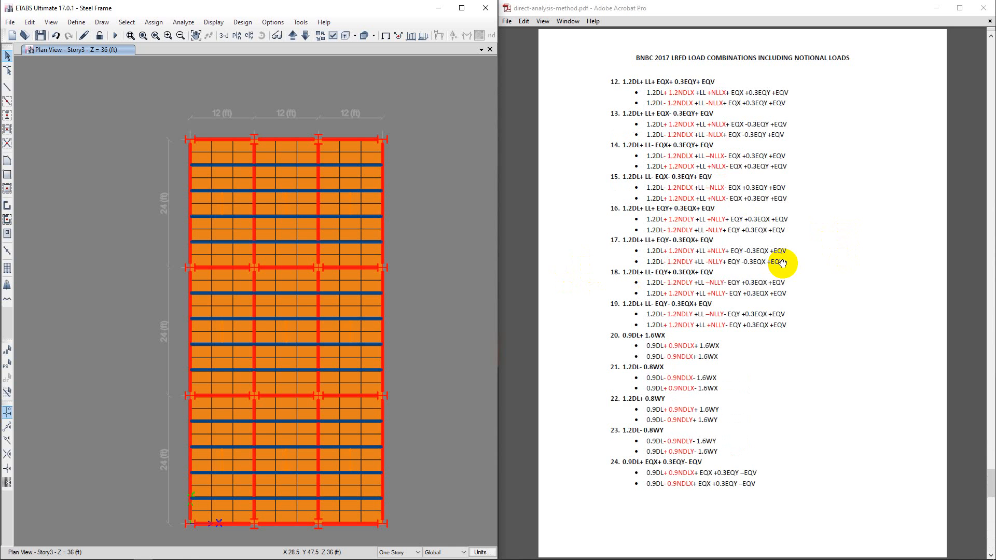
pyautogui.scroll(2, 783, 260)
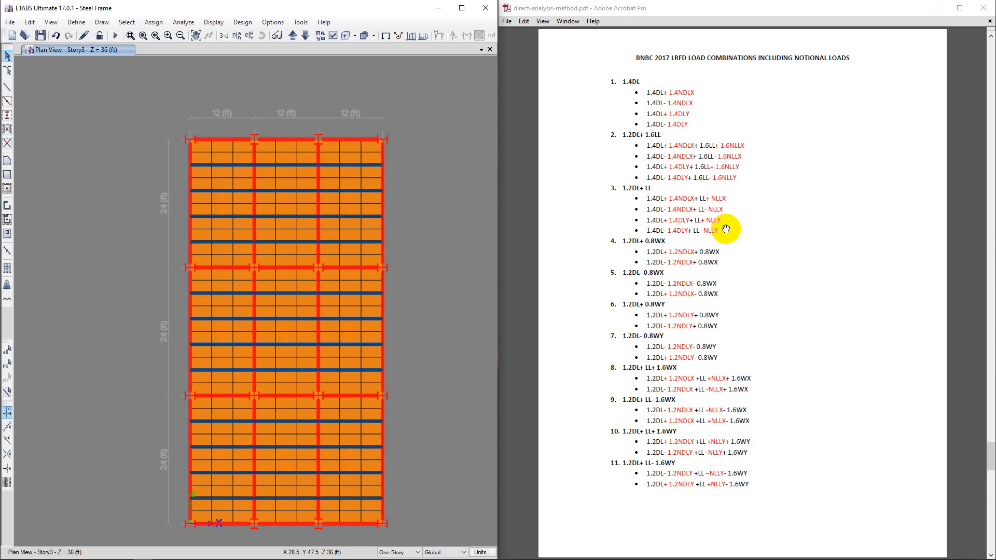
pyautogui.scroll(-1, 740, 241)
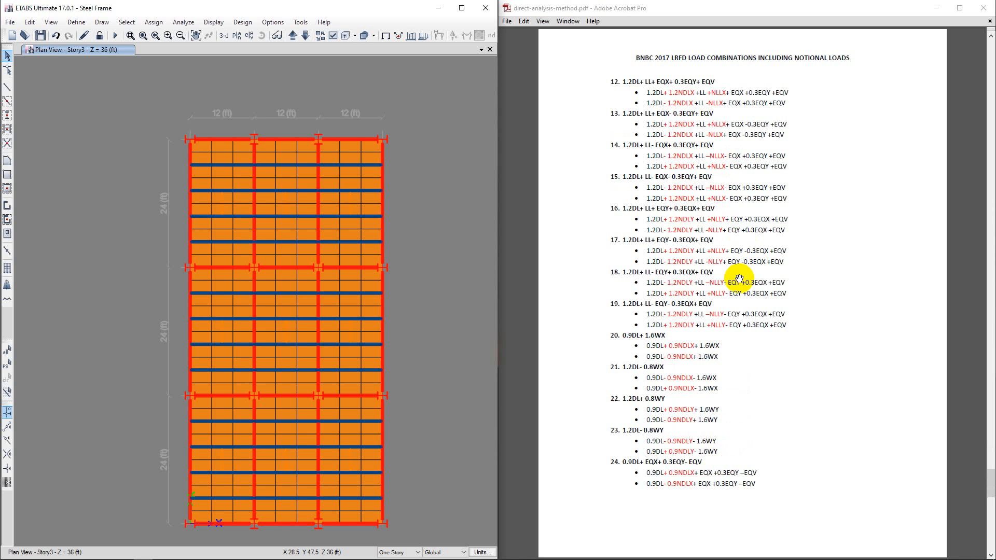
pyautogui.scroll(-1, 740, 279)
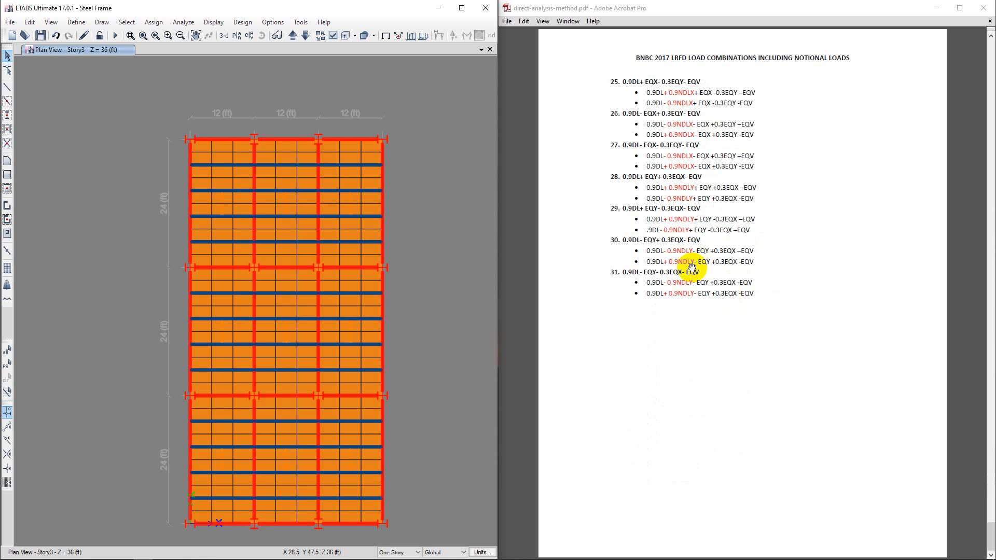
pyautogui.scroll(1, 692, 267)
pyautogui.scroll(1, 692, 267)
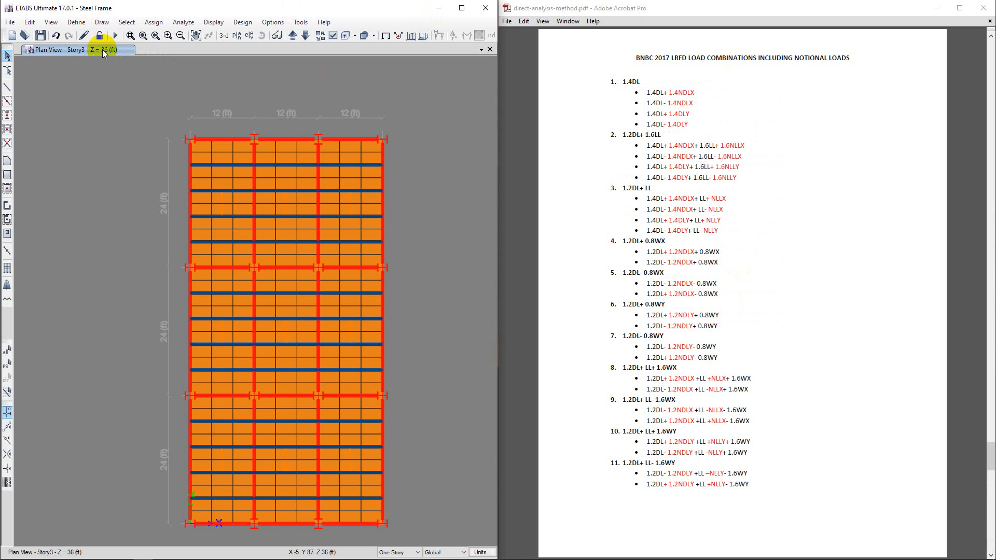
# - Switch back to ETABS and run the analysis of the steel frame model
pyautogui.click(99, 36)
pyautogui.click(116, 35)
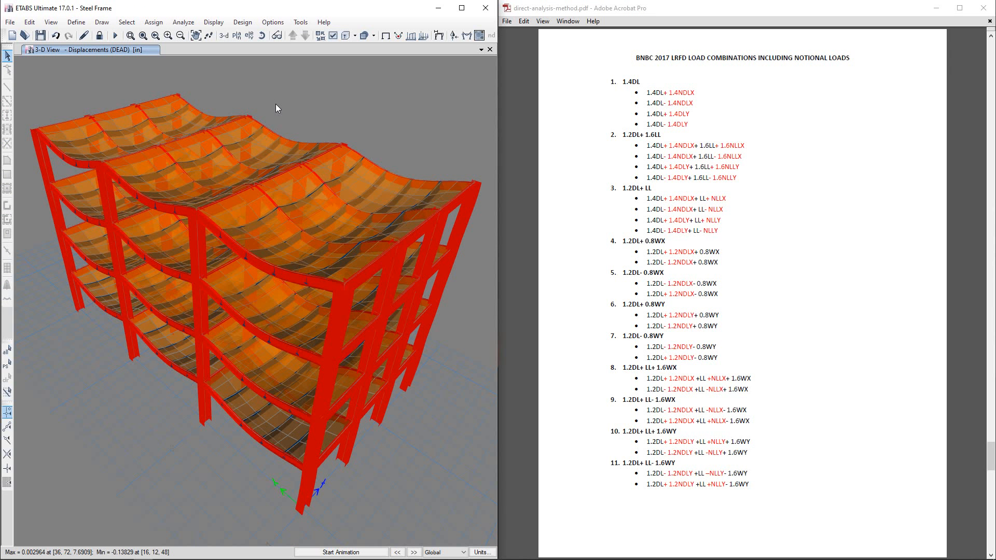
pyautogui.click(386, 36)
# - Open the steel frame design preferences to check the direct analysis and second-order method settings
pyautogui.click(242, 24)
pyautogui.moveTo(254, 39)
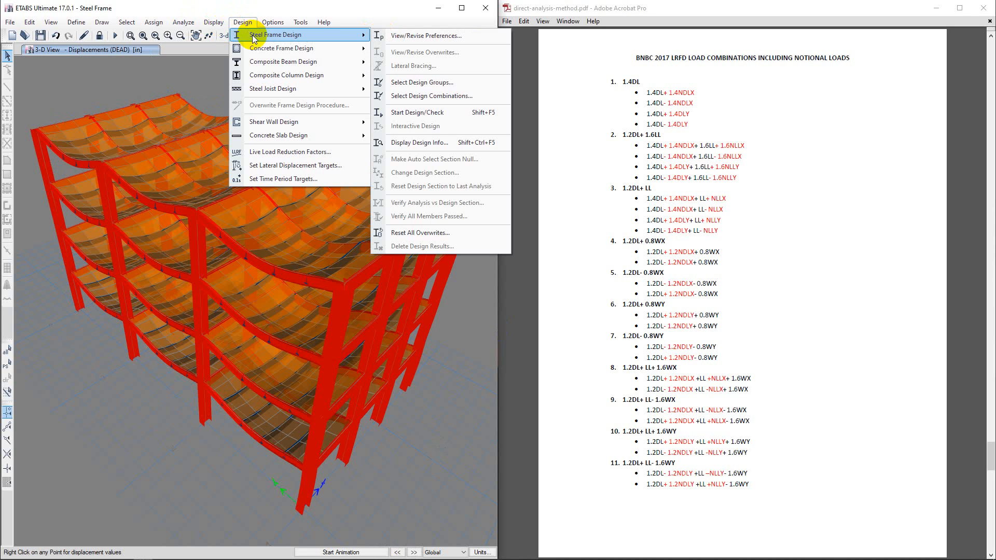
pyautogui.click(411, 38)
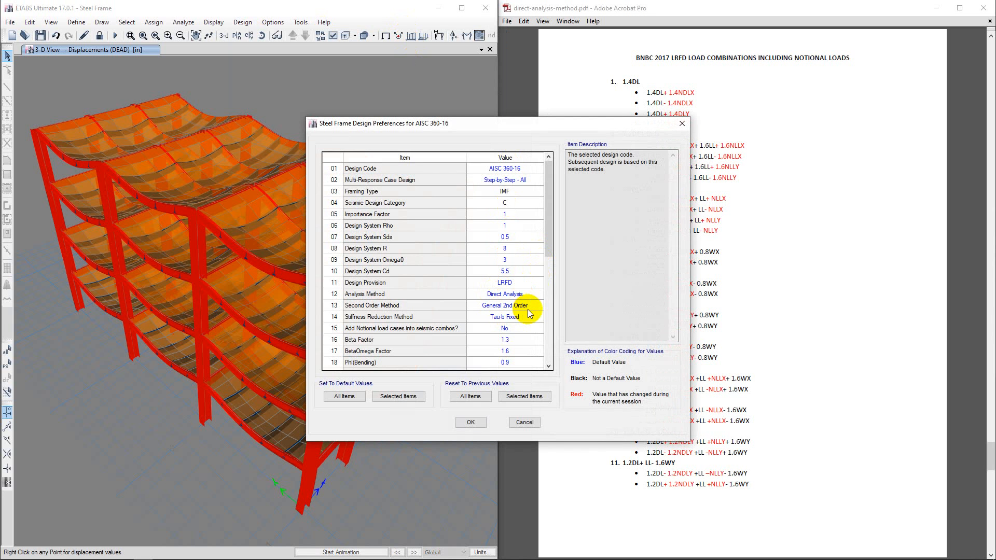
# - Review the remaining steel frame design preferences, accept them and start the steel frame design check
pyautogui.scroll(-1, 470, 312)
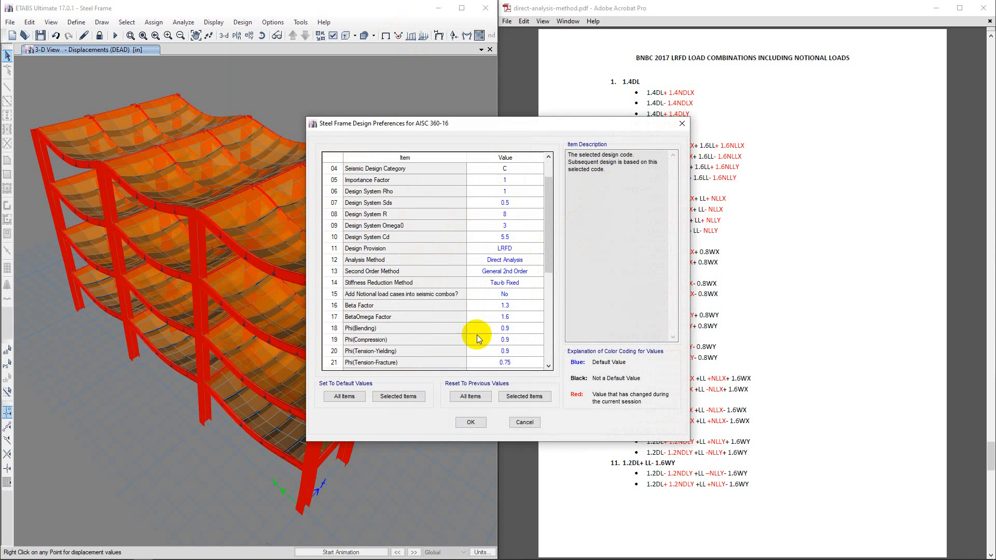
pyautogui.click(469, 422)
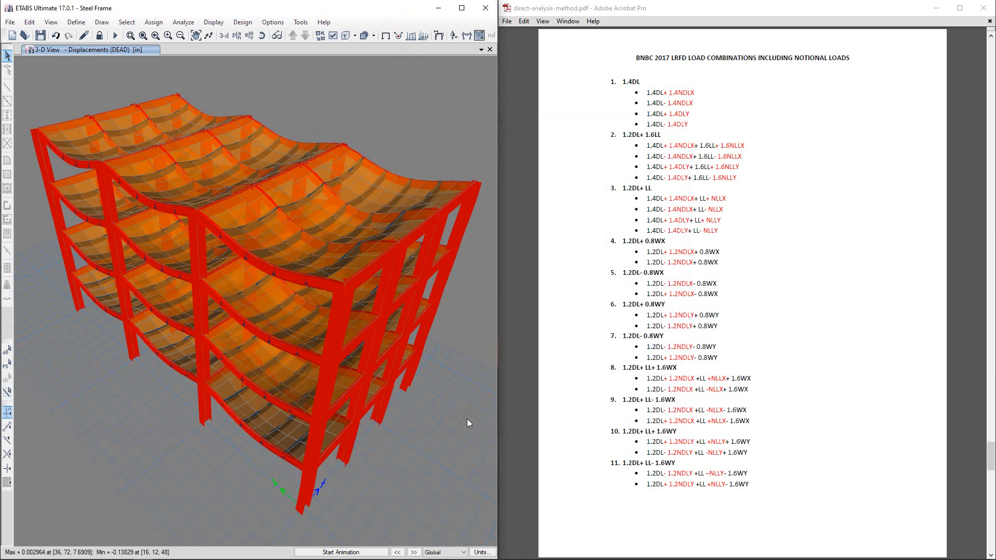
pyautogui.click(240, 21)
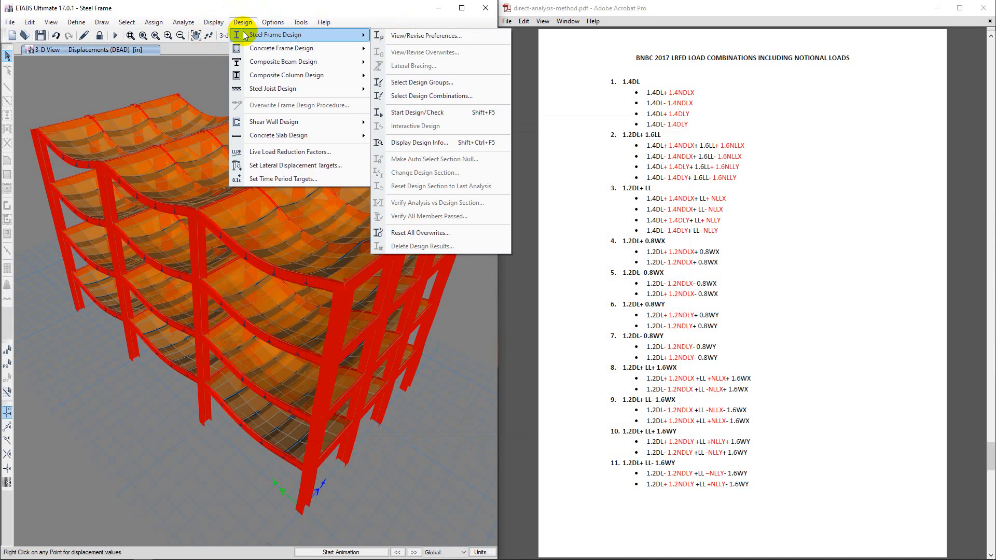
pyautogui.click(414, 113)
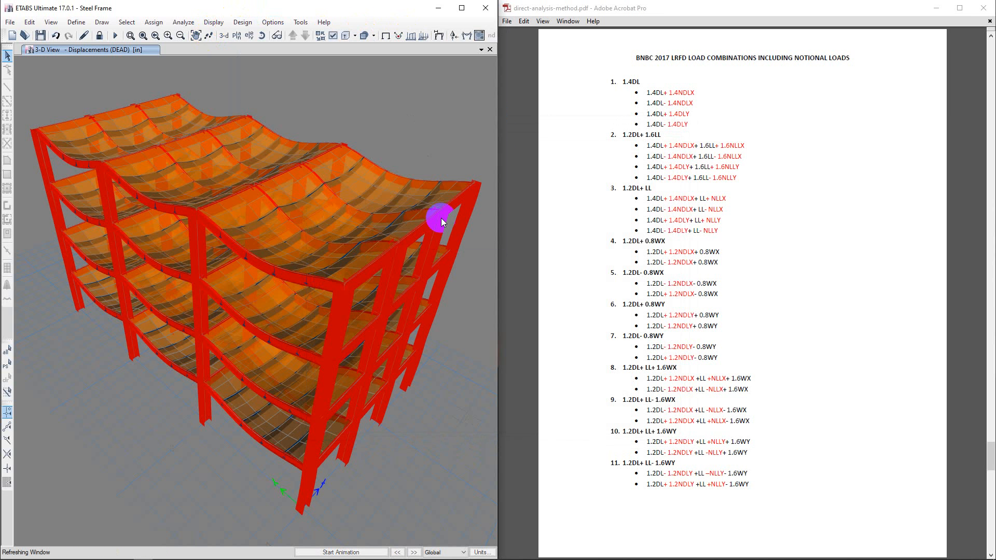
# - Find the BNBC 2017 notional load and reduced stiffness provisions in the direct-analysis-method PDF in Adobe Acrobat Pro
pyautogui.scroll(15, 771, 314)
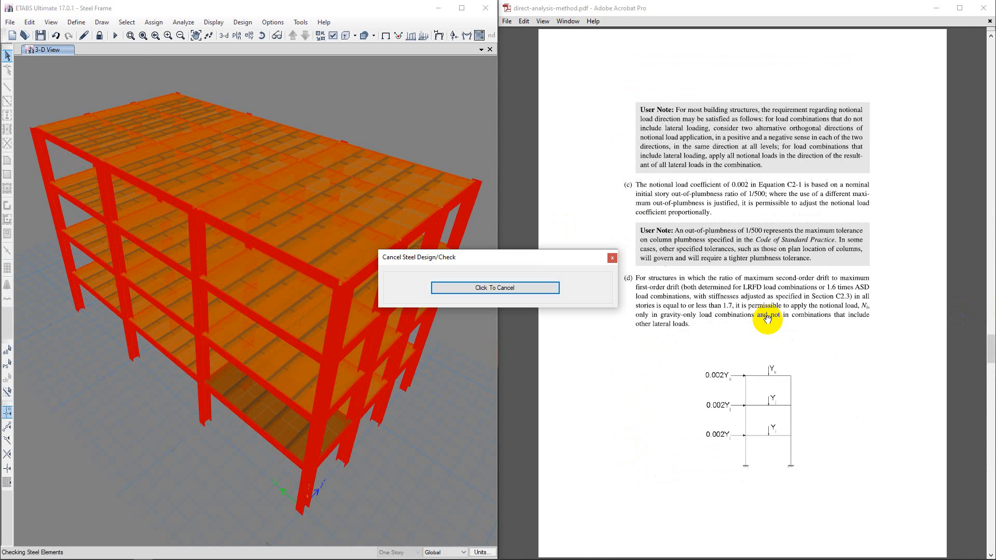
pyautogui.scroll(15, 768, 319)
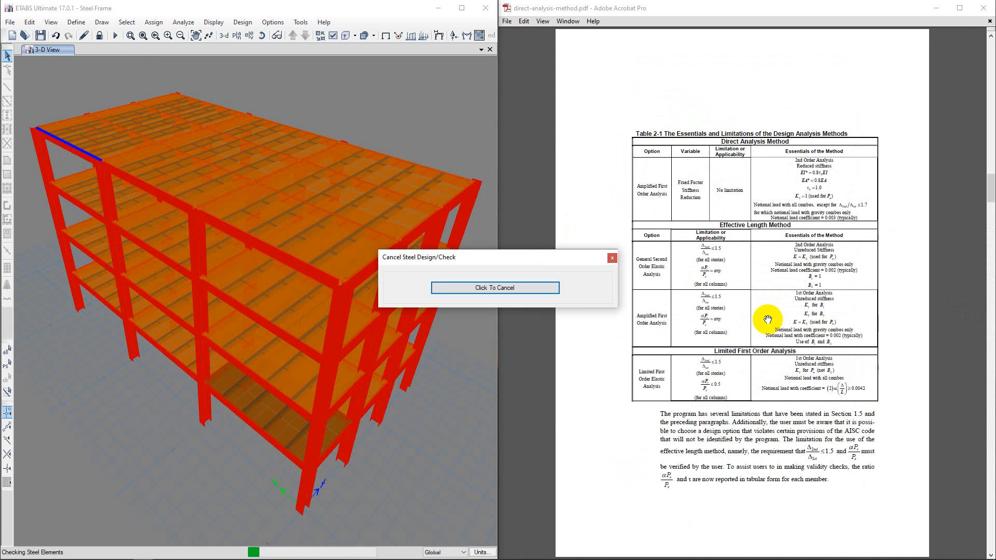
pyautogui.scroll(15, 768, 319)
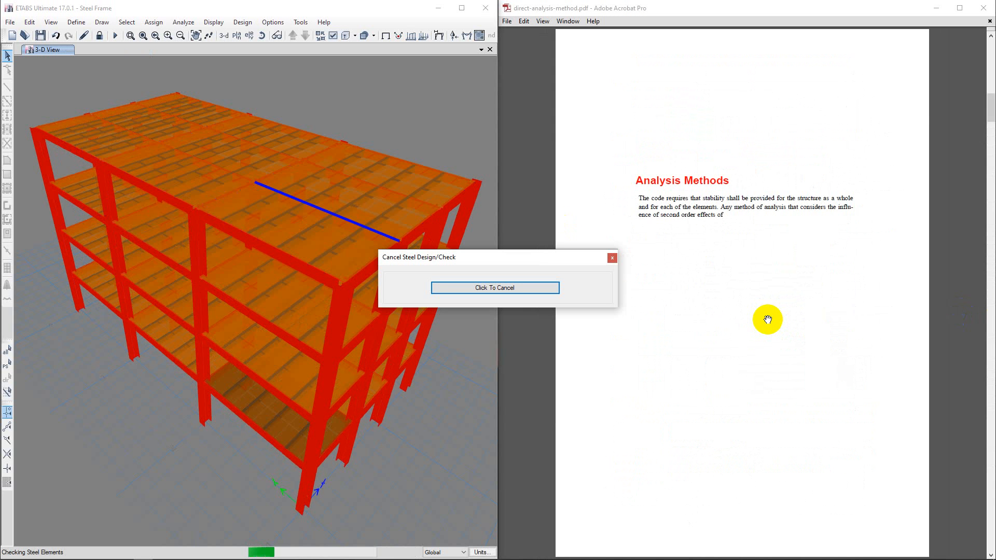
pyautogui.scroll(5, 767, 319)
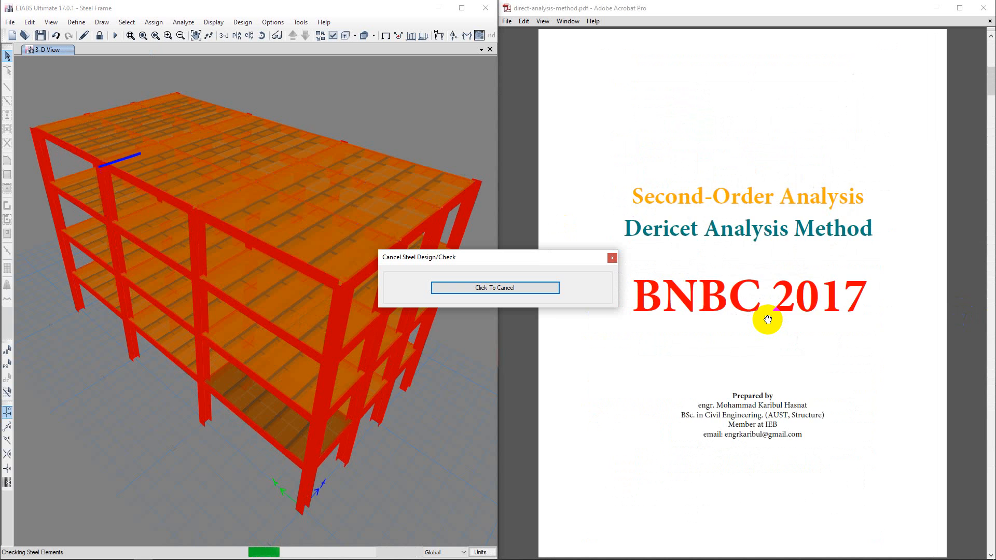
pyautogui.scroll(-10, 768, 319)
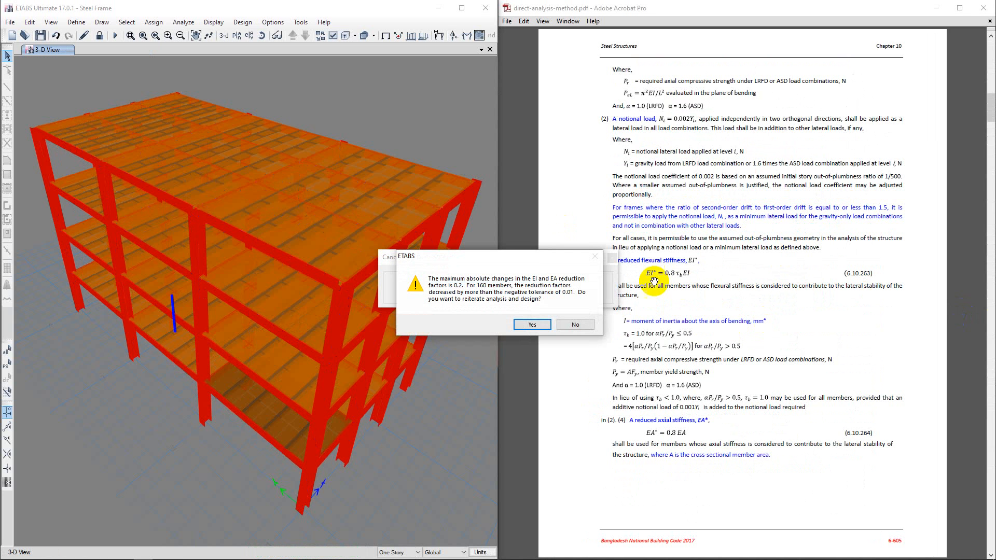
# - Switch back to ETABS, move the reiteration message aside and agree to reiterate the analysis and design
pyautogui.moveTo(508, 259); pyautogui.dragTo(494, 160)
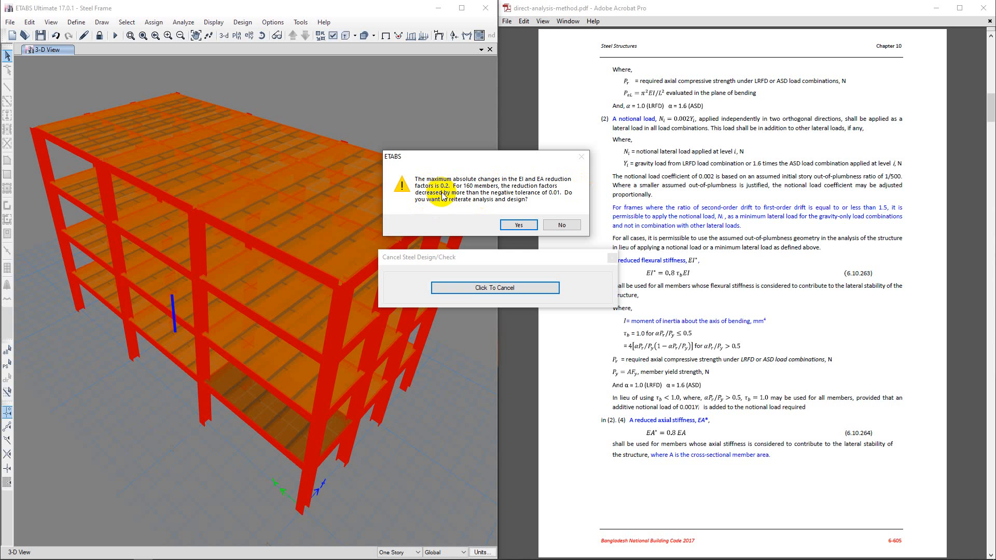
pyautogui.moveTo(432, 157); pyautogui.dragTo(388, 144)
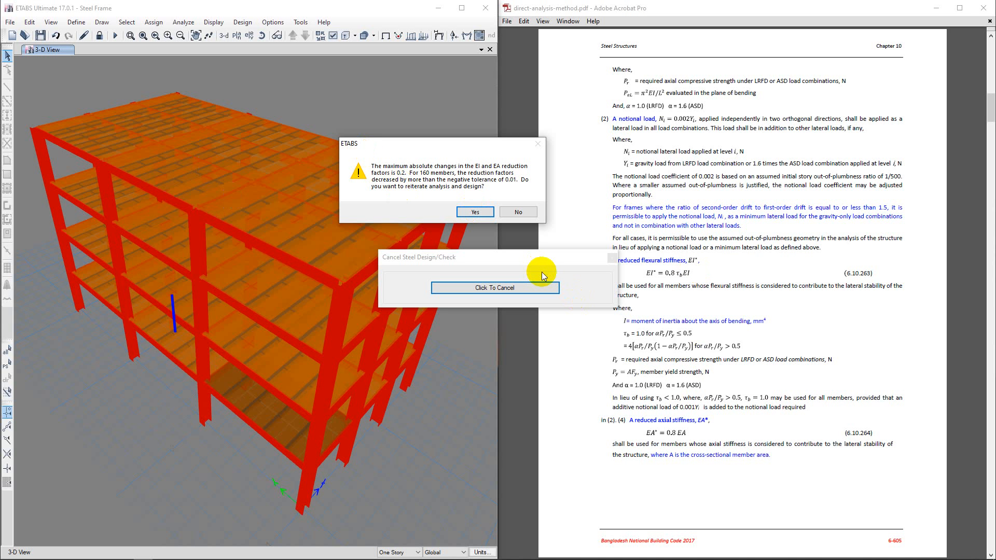
pyautogui.click(469, 212)
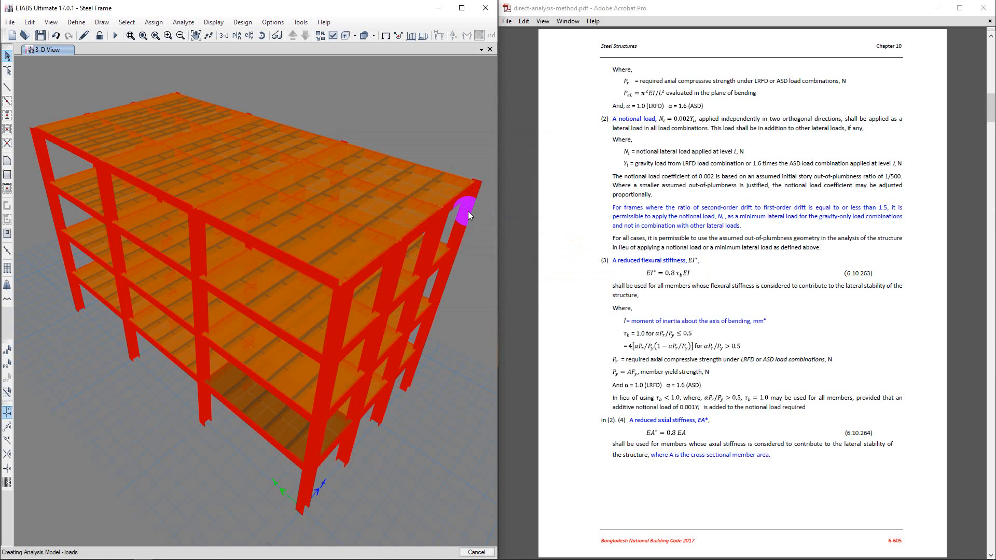
pyautogui.click(110, 38)
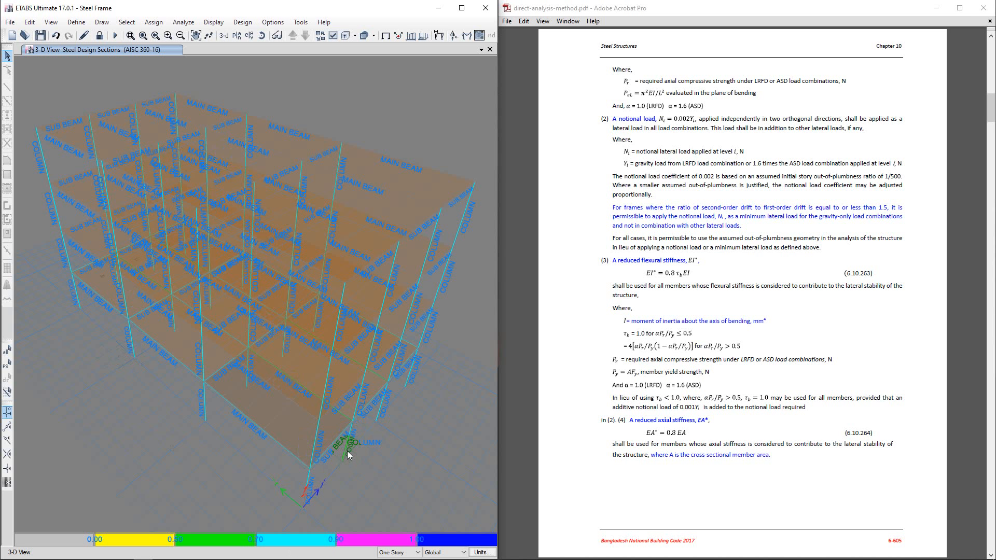
# - Open the design details of Story3 column C13 for S1.2DL+LL-EQY+0.3EQX+EV and examine the design factors, capacities and D/C ratio
pyautogui.rightClick(441, 287)
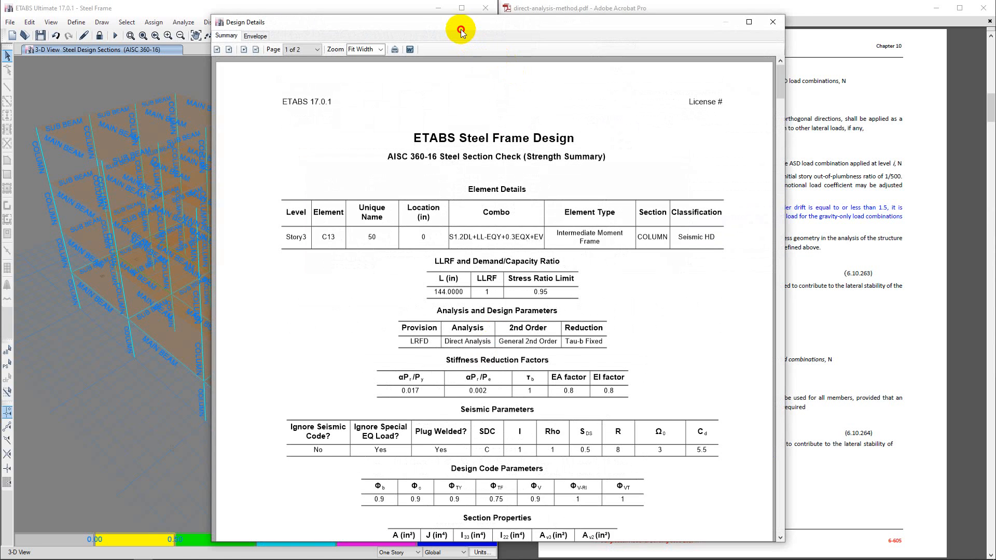
pyautogui.moveTo(460, 32); pyautogui.dragTo(222, 19)
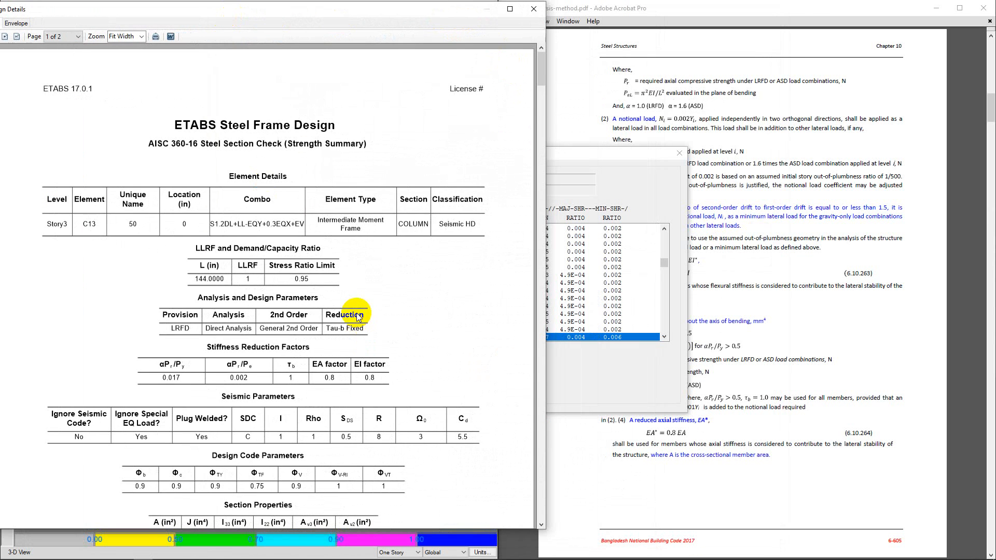
pyautogui.scroll(-1, 357, 301)
pyautogui.scroll(-15, 357, 301)
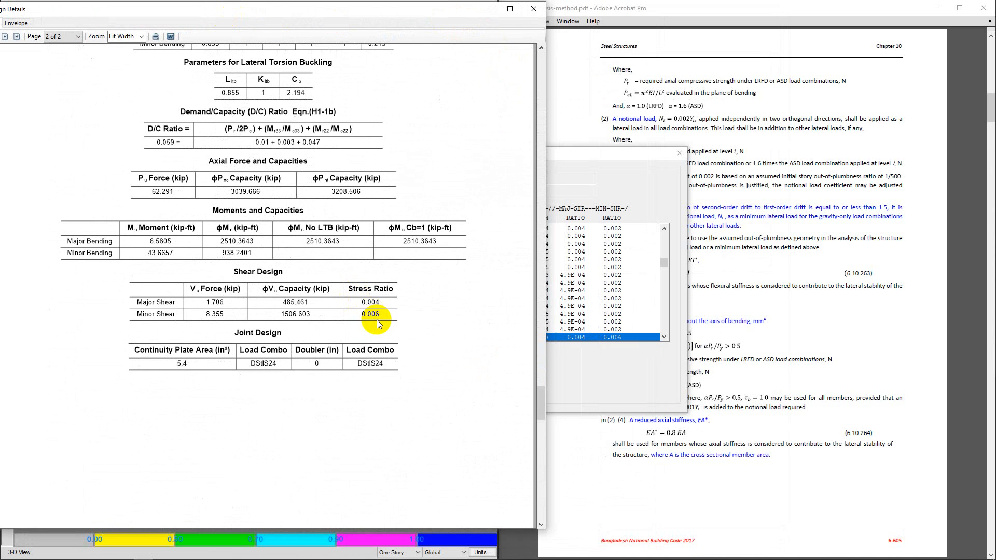
pyautogui.scroll(2, 311, 259)
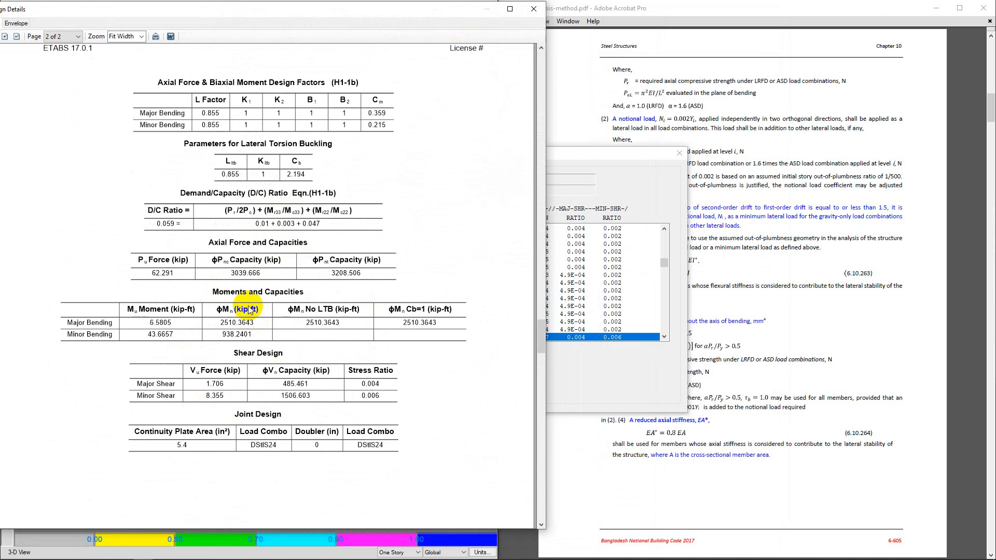
pyautogui.scroll(2, 253, 164)
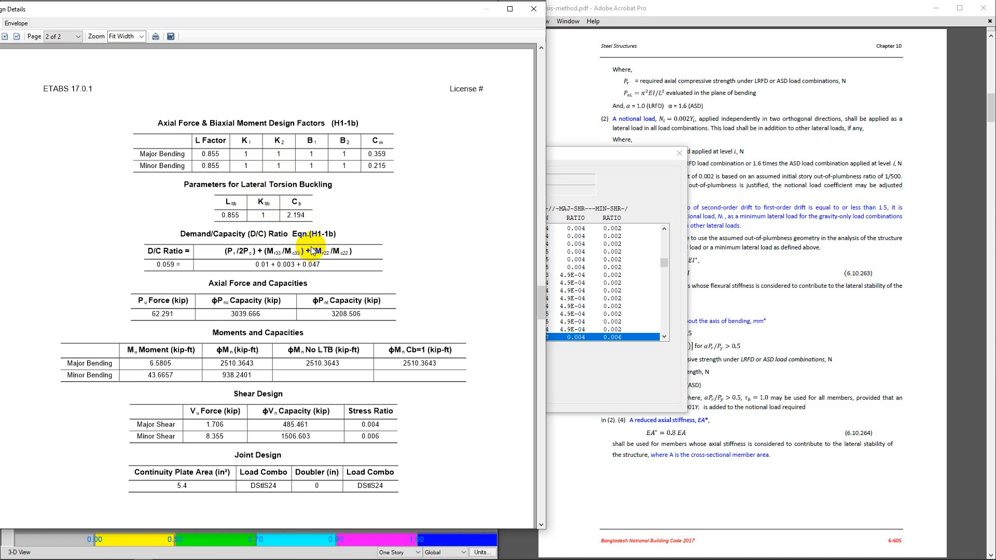
pyautogui.scroll(5, 311, 250)
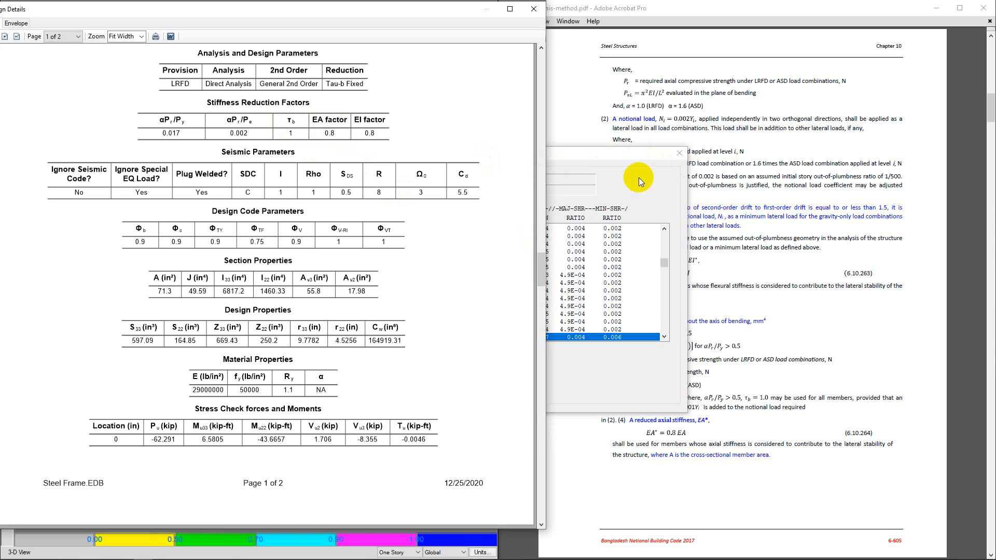
# - Switch to the PDF in Adobe Acrobat Pro and review the BNBC direct analysis method requirements and reduced stiffness equations
pyautogui.click(779, 303)
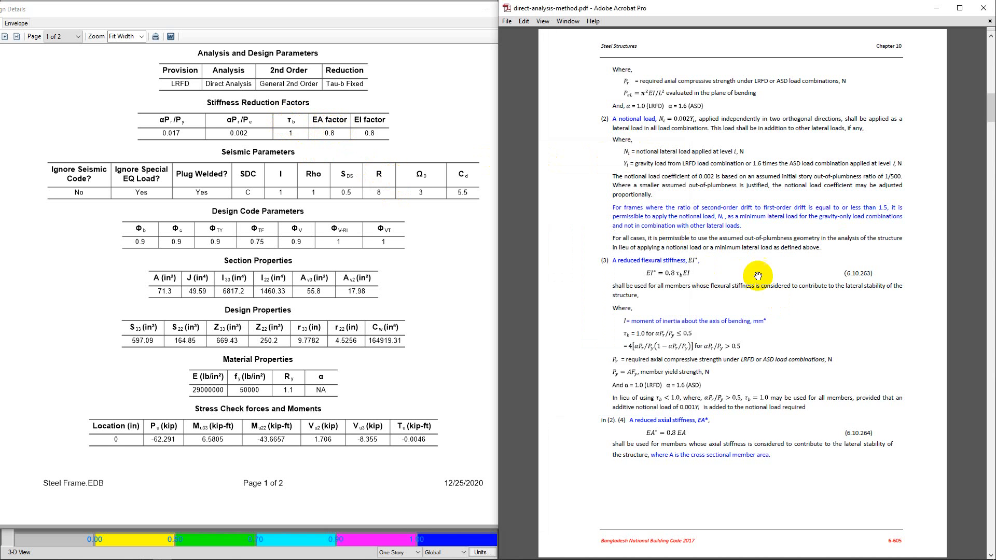
pyautogui.scroll(2, 791, 306)
pyautogui.scroll(-2, 791, 306)
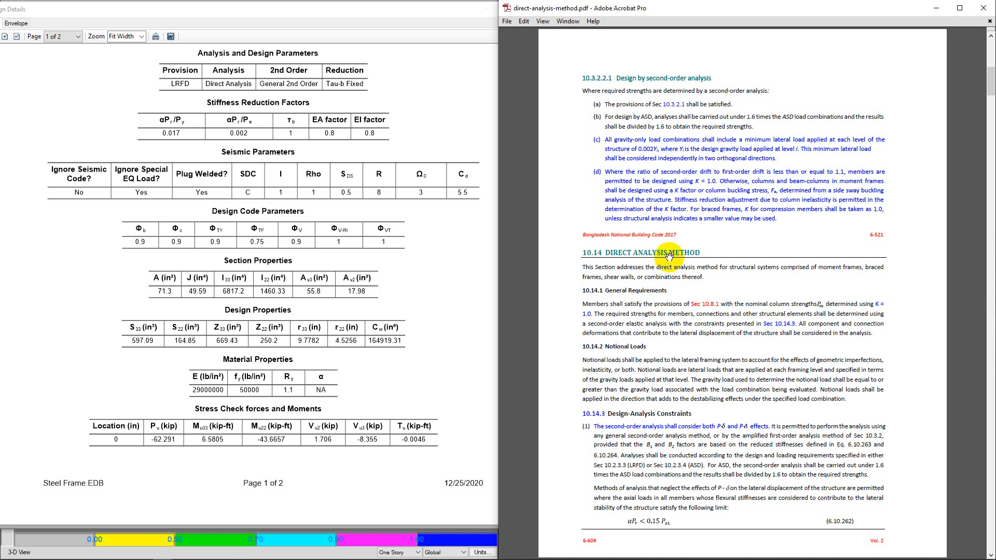
pyautogui.scroll(-2, 674, 254)
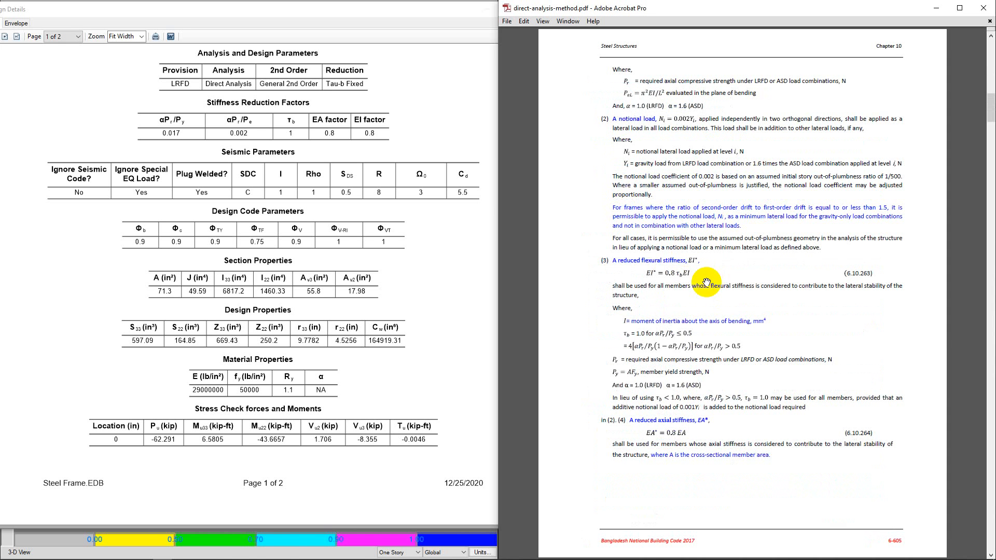
# - Return to ETABS, recheck column C13's stiffness reduction factors, and close the design details and stress check information
pyautogui.click(415, 153)
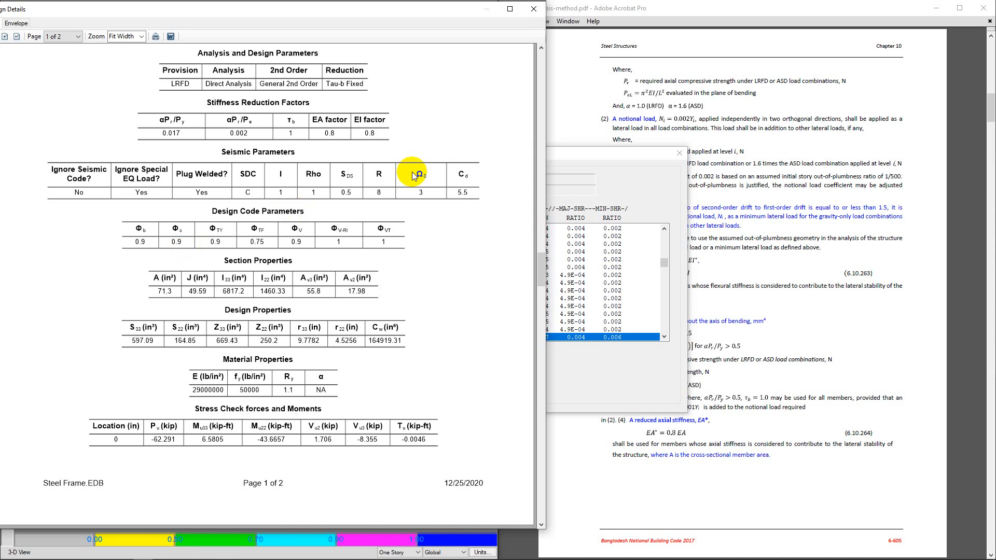
pyautogui.scroll(3, 303, 219)
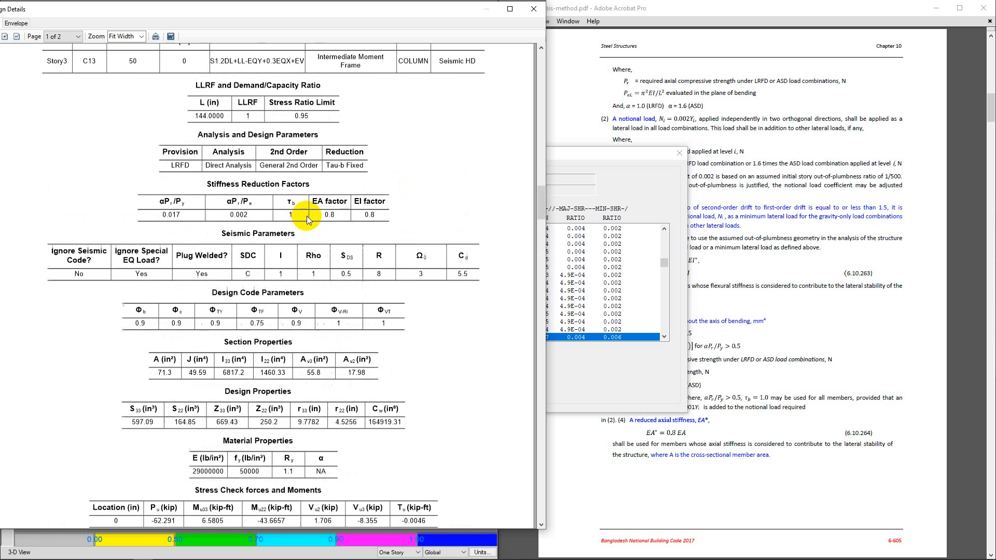
pyautogui.scroll(-1, 304, 219)
pyautogui.scroll(-1, 304, 219)
pyautogui.click(533, 9)
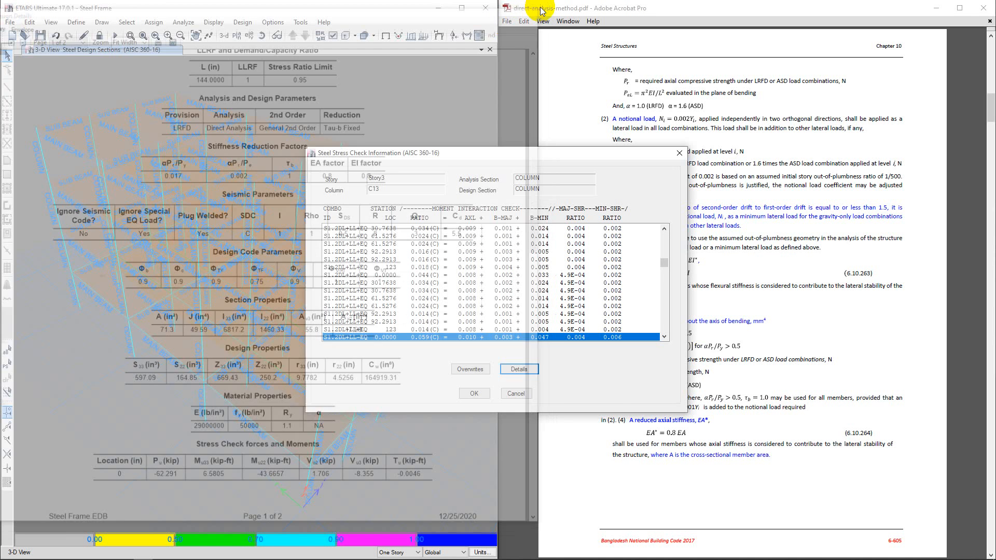
pyautogui.click(443, 158)
pyautogui.moveTo(443, 158); pyautogui.dragTo(262, 122)
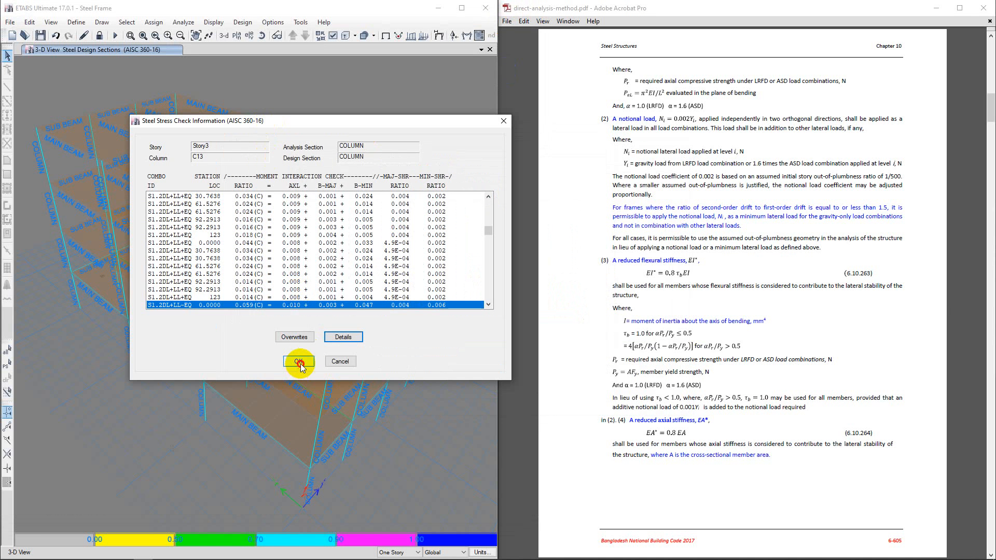
pyautogui.click(292, 357)
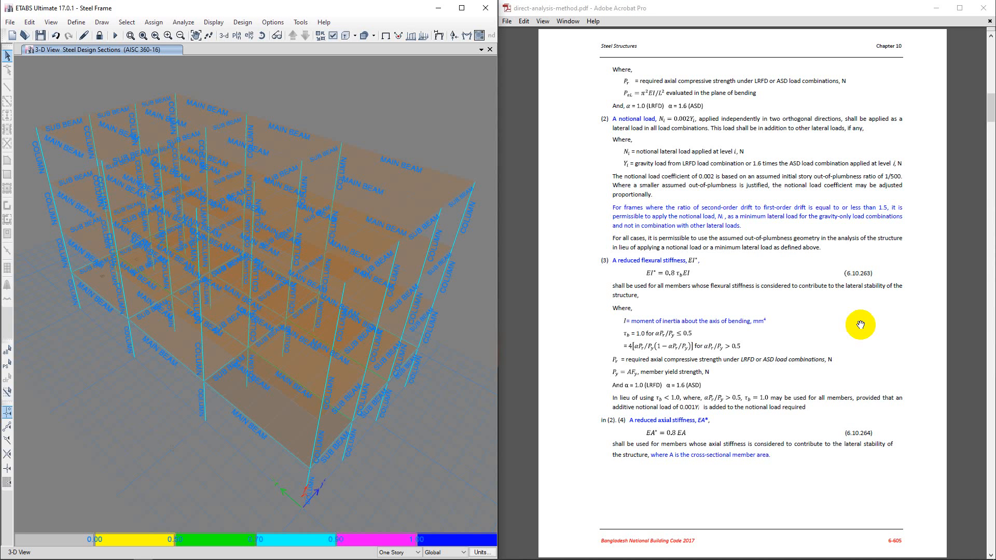
# - Review the PDF's direct analysis provisions, analysis method options, effective length factors, second-order calculation procedure and notional load rules in Adobe Acrobat Pro
pyautogui.scroll(10, 860, 325)
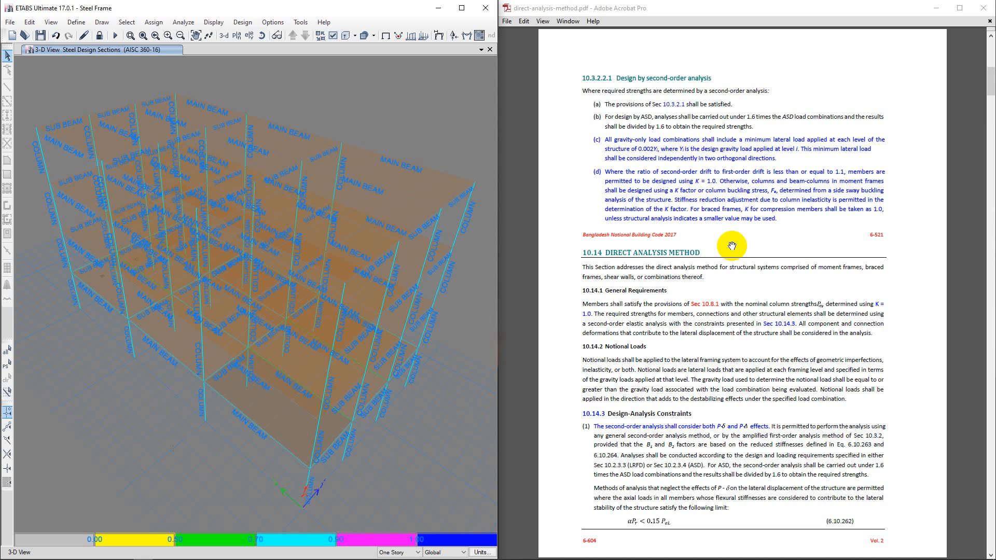
pyautogui.scroll(-3, 732, 245)
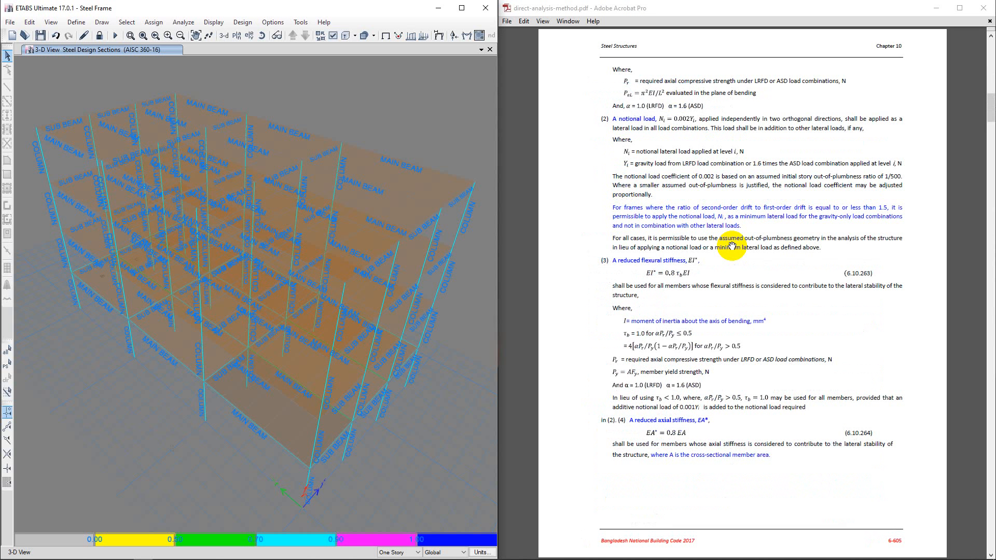
pyautogui.scroll(-3, 731, 246)
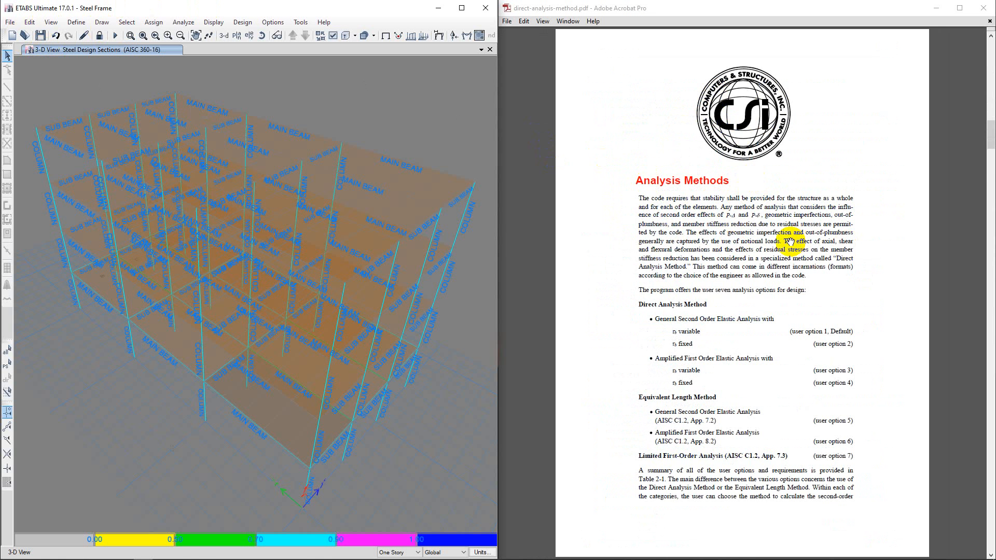
pyautogui.scroll(-3, 789, 242)
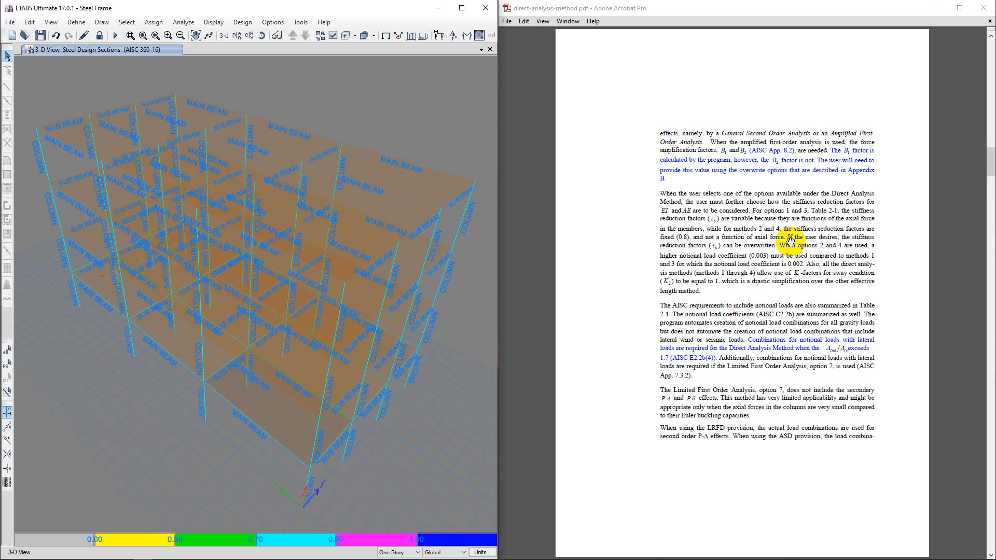
pyautogui.scroll(-3, 790, 241)
pyautogui.scroll(-3, 790, 241)
pyautogui.scroll(-3, 789, 241)
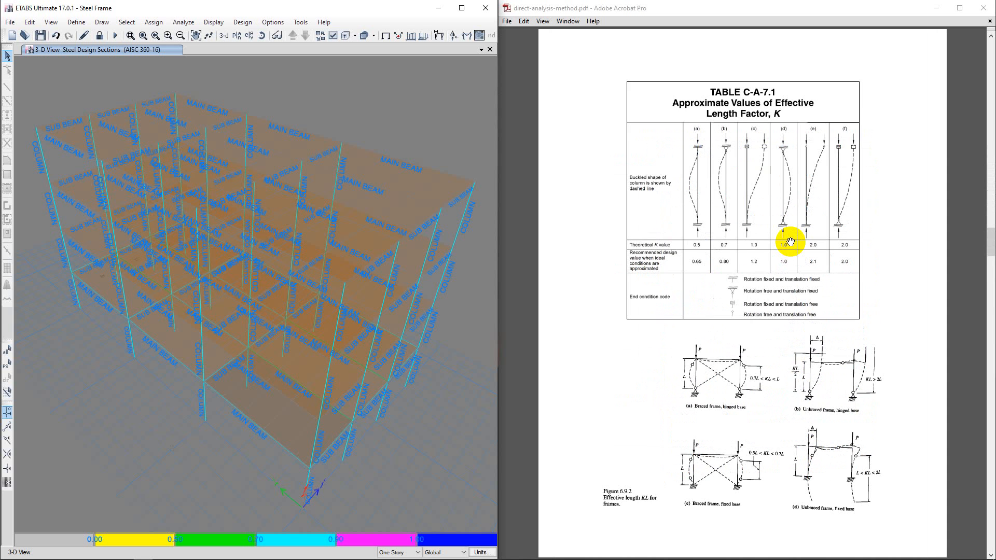
pyautogui.scroll(-3, 789, 241)
pyautogui.scroll(-12, 790, 241)
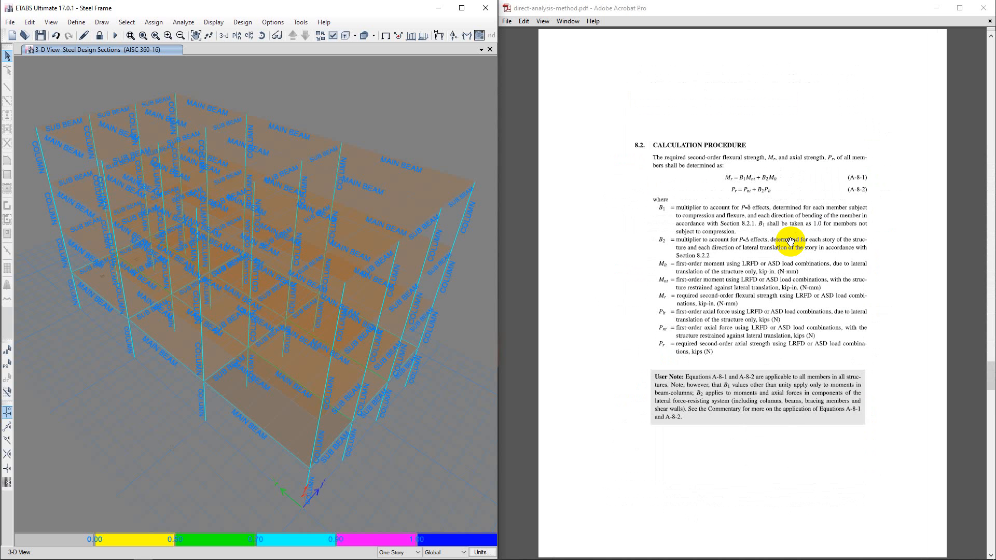
pyautogui.scroll(-6, 789, 241)
pyautogui.scroll(9, 789, 242)
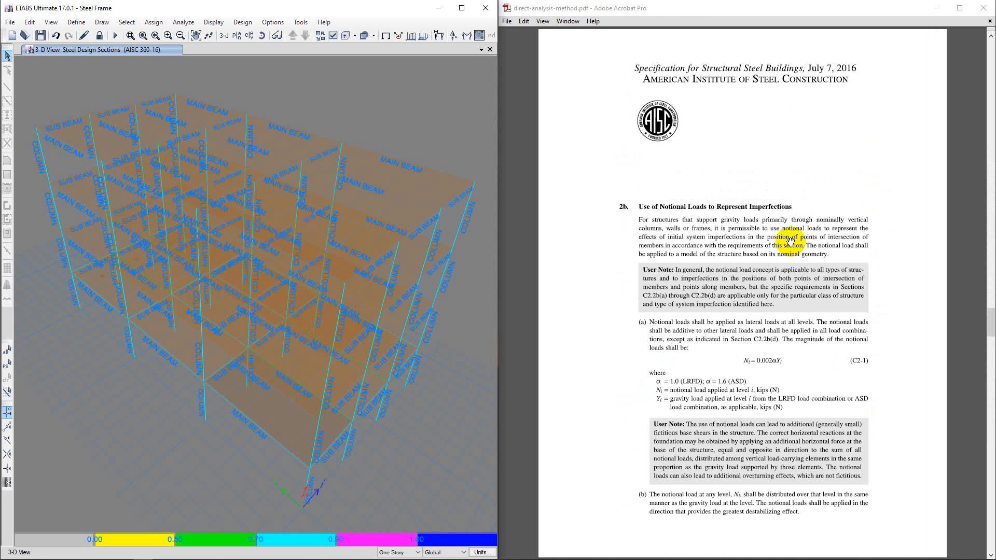
pyautogui.scroll(8, 789, 242)
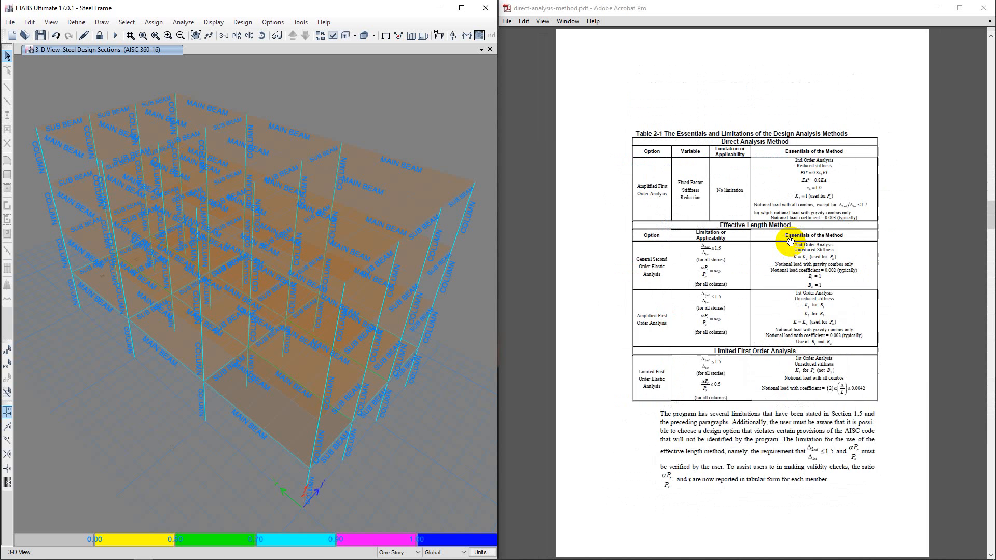
# - Open the steel frame design preferences for AISC 360-16 and review their items beside Table 2-1 of the PDF
pyautogui.scroll(5, 789, 241)
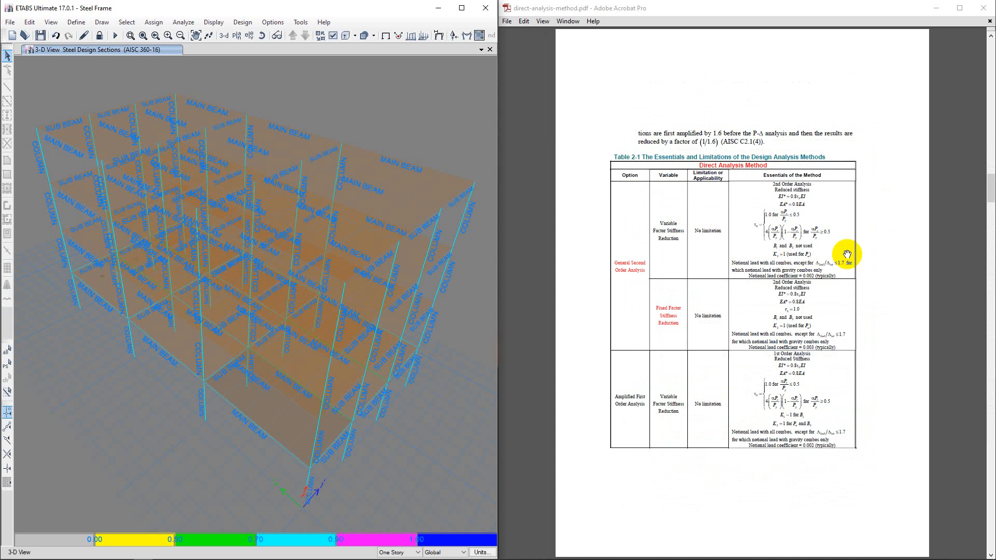
pyautogui.click(244, 23)
pyautogui.moveTo(249, 37)
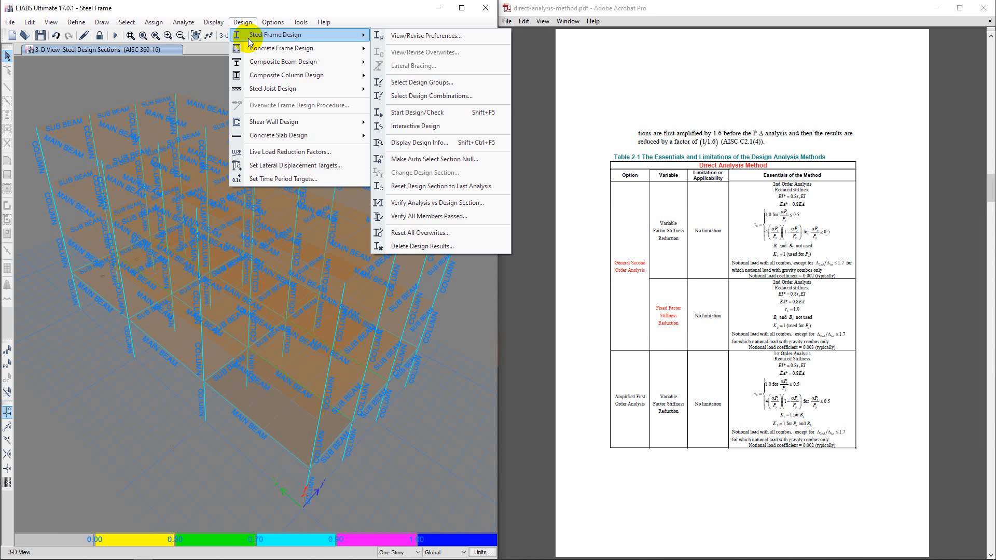
pyautogui.click(439, 37)
pyautogui.moveTo(469, 120); pyautogui.dragTo(222, 81)
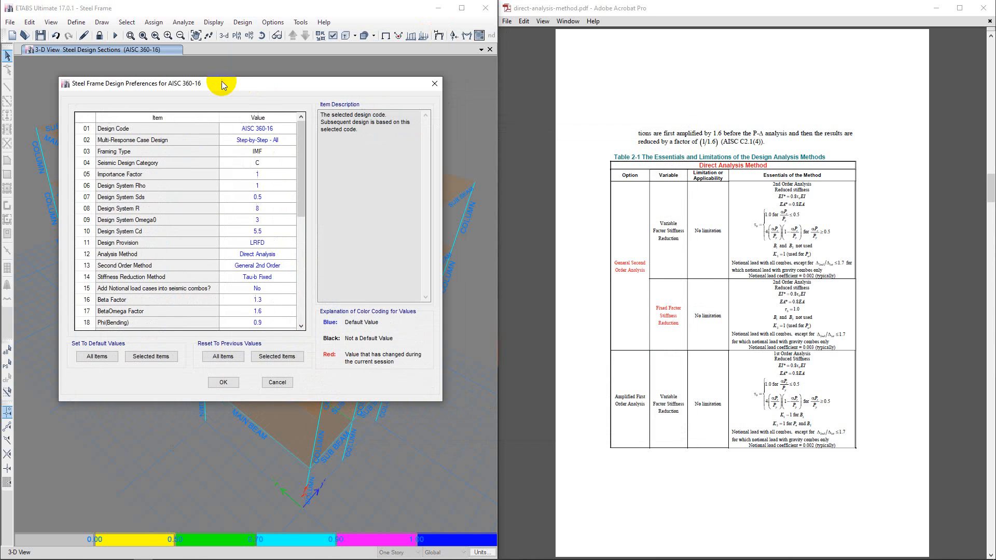
pyautogui.scroll(-4, 262, 306)
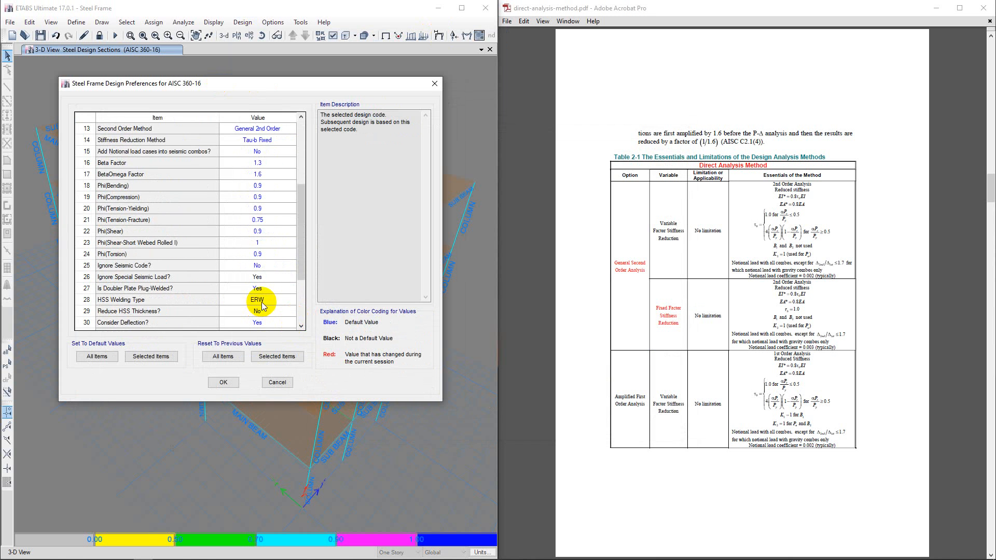
pyautogui.scroll(2, 261, 301)
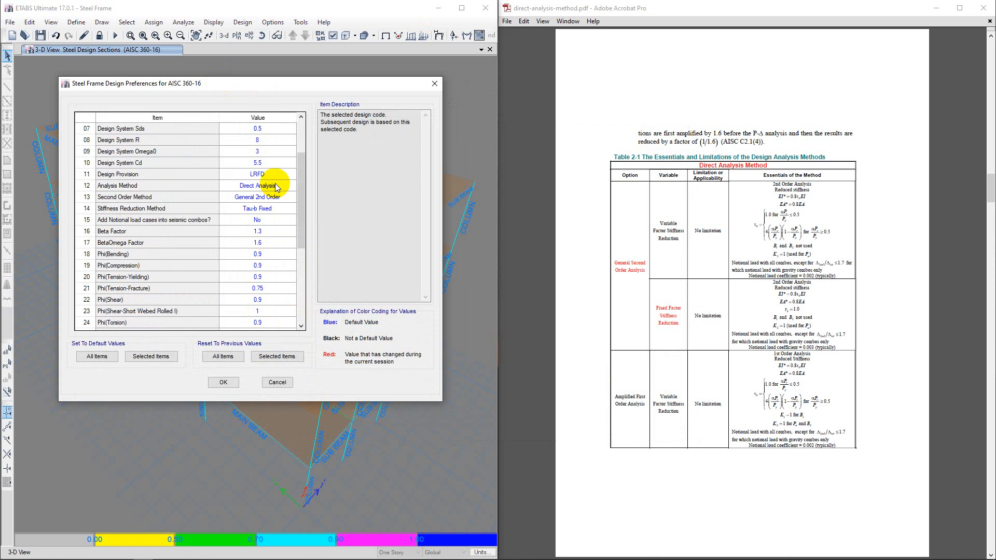
# - Review the Analysis Method choices in the steel design preferences and set the method to Effective Length
pyautogui.click(276, 187)
pyautogui.click(276, 186)
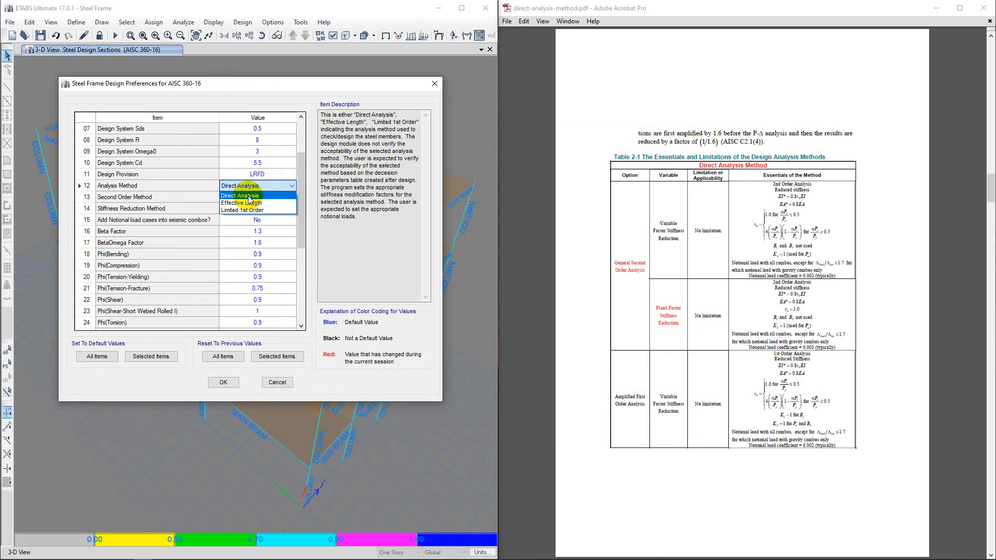
pyautogui.click(249, 196)
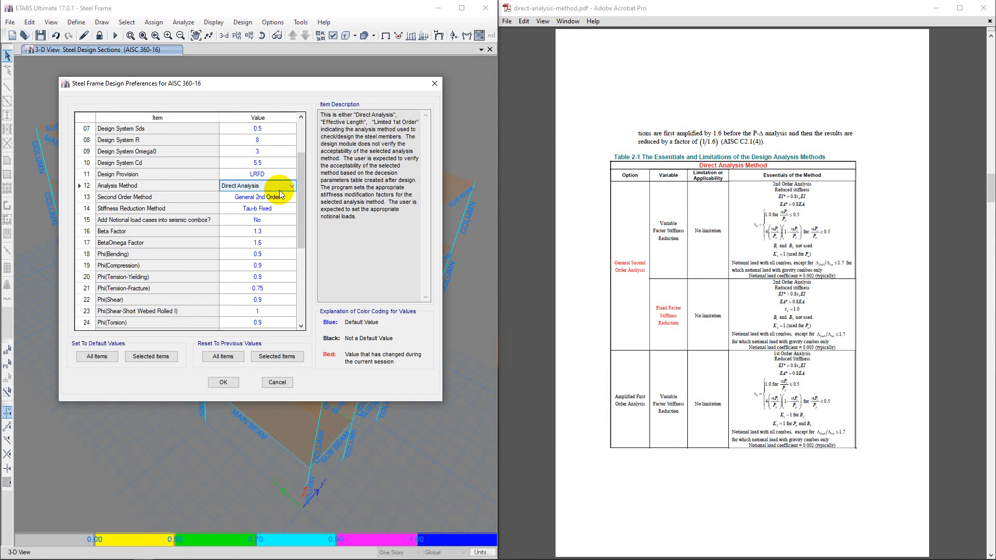
pyautogui.click(279, 189)
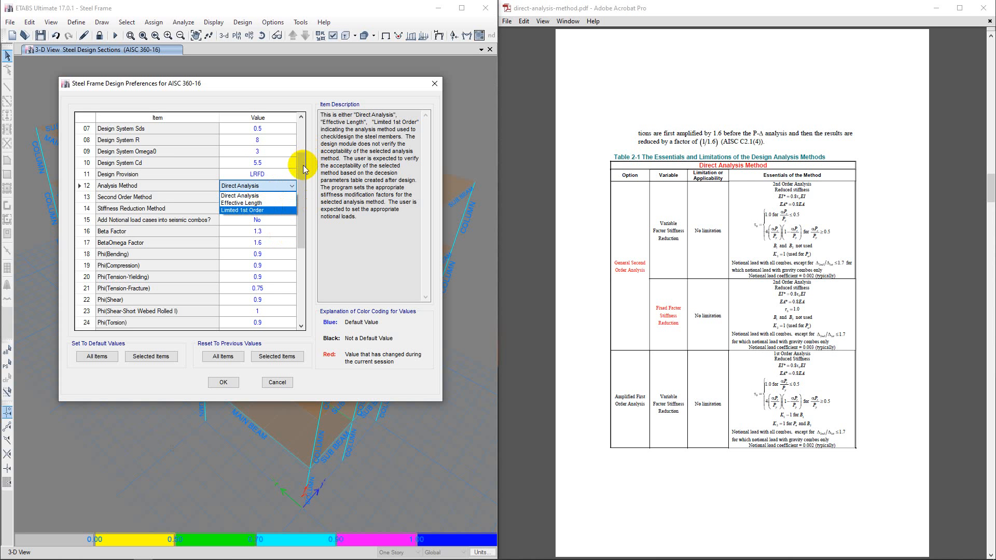
pyautogui.click(264, 203)
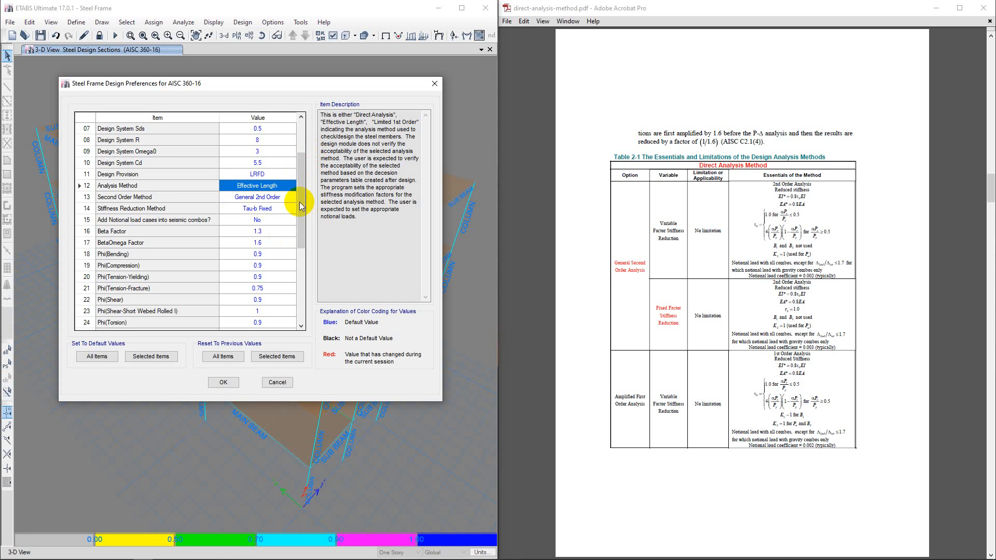
# - Set the Second Order Method to Amplified 1st Order, open the Stiffness Reduction Method for editing, and enlarge Table 2-1 in the PDF
pyautogui.click(272, 198)
pyautogui.click(272, 198)
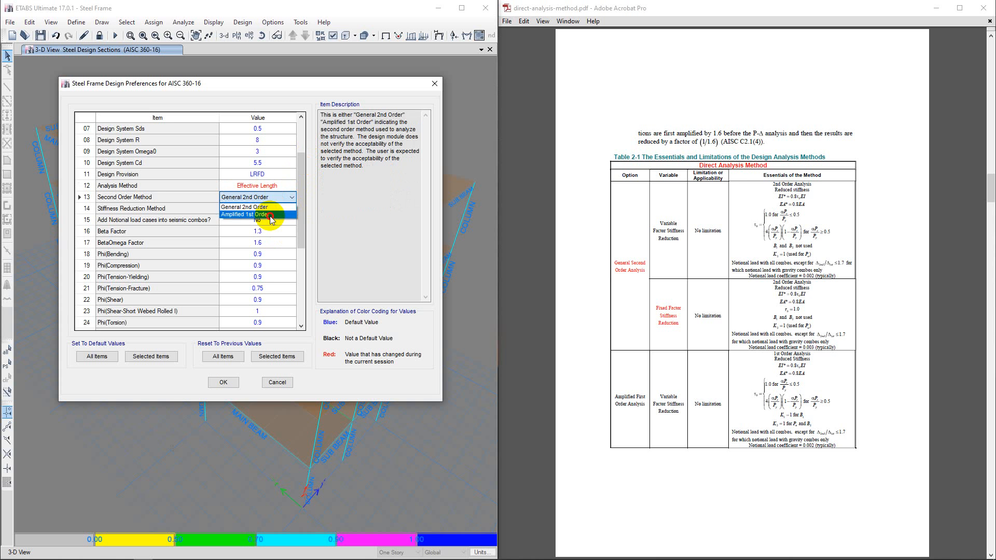
pyautogui.click(271, 215)
pyautogui.click(293, 208)
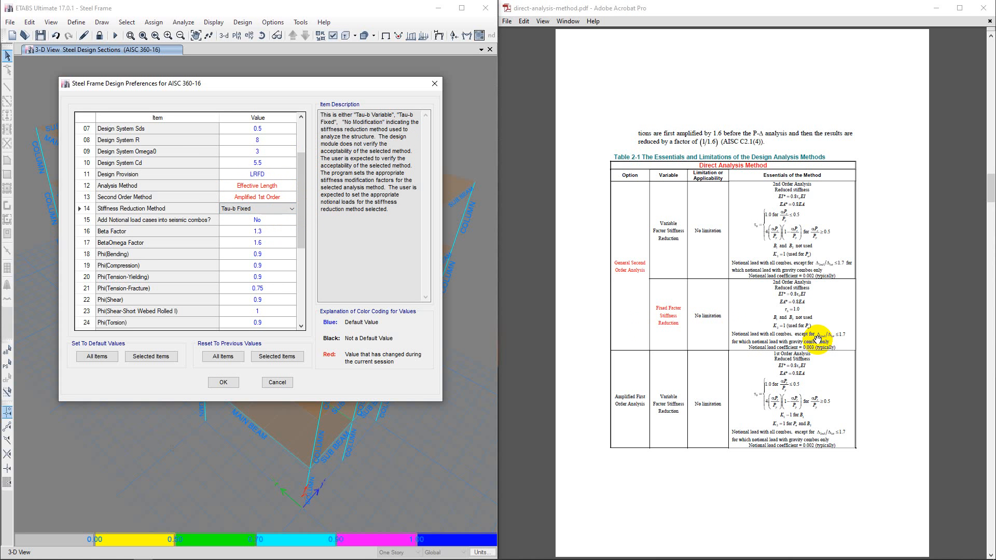
pyautogui.keyDown('ctrl'); pyautogui.scroll(2, 816, 368); pyautogui.keyUp('ctrl')
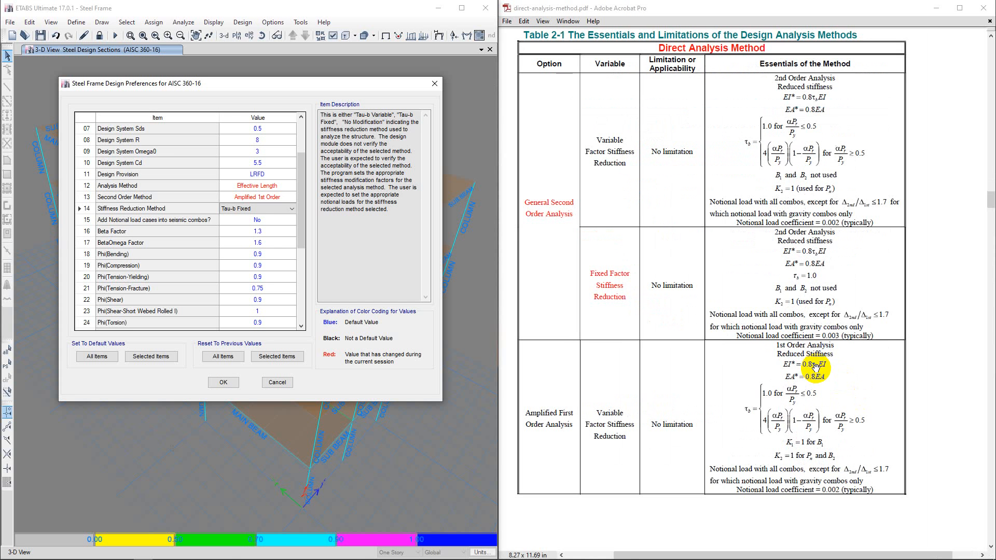
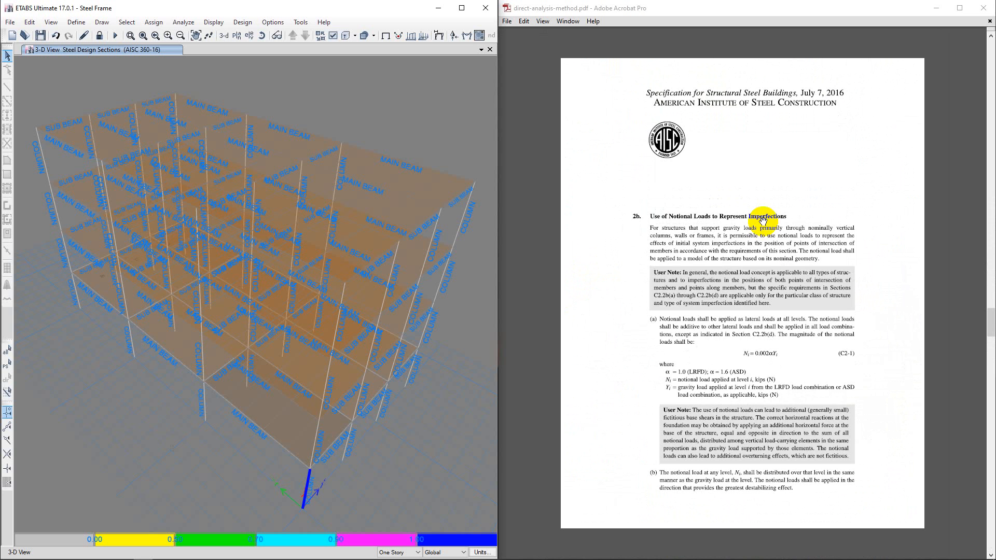
# - Review the PDF's notional load rules, second-order calculation procedure, B1 and B2 multipliers, and Table 2-1 with its preceding method notes
pyautogui.scroll(-3, 769, 295)
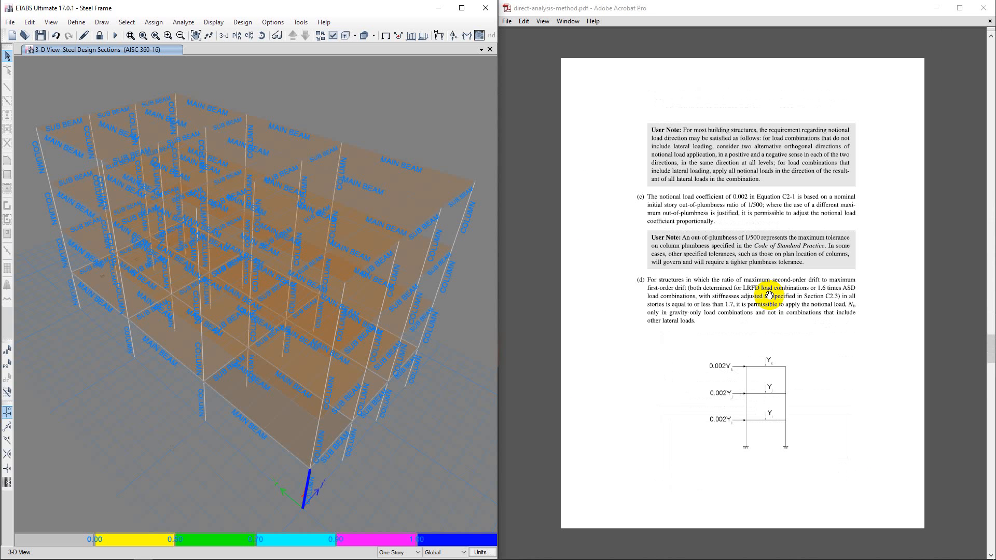
pyautogui.scroll(-3, 769, 295)
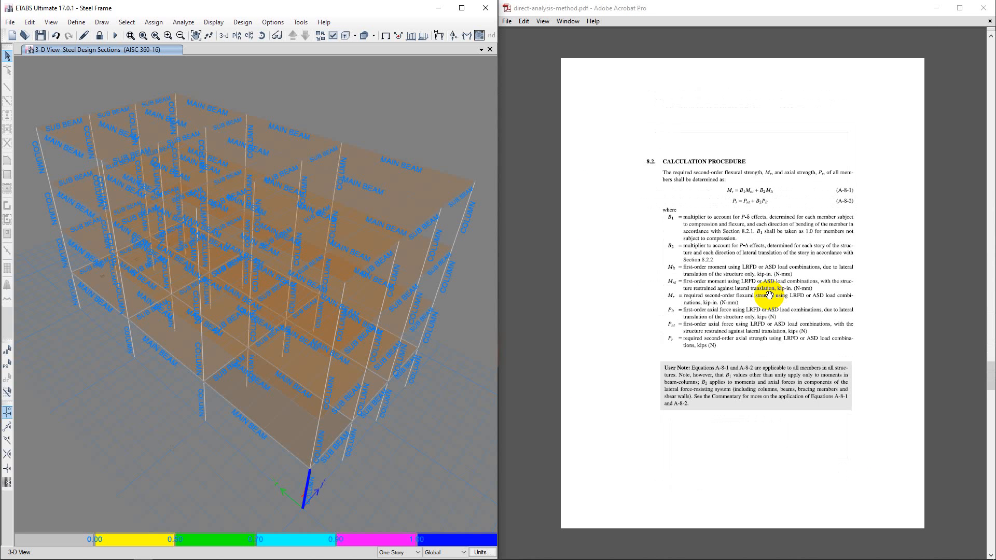
pyautogui.keyDown('ctrl'); pyautogui.scroll(2, 769, 295); pyautogui.keyUp('ctrl')
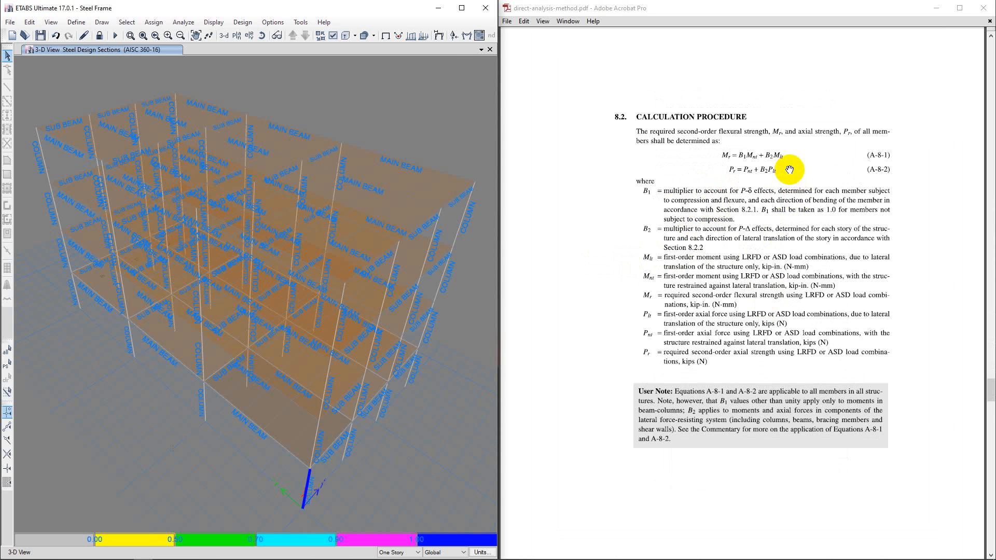
pyautogui.keyDown('ctrl'); pyautogui.scroll(-1, 789, 164); pyautogui.keyUp('ctrl')
pyautogui.scroll(-3, 757, 203)
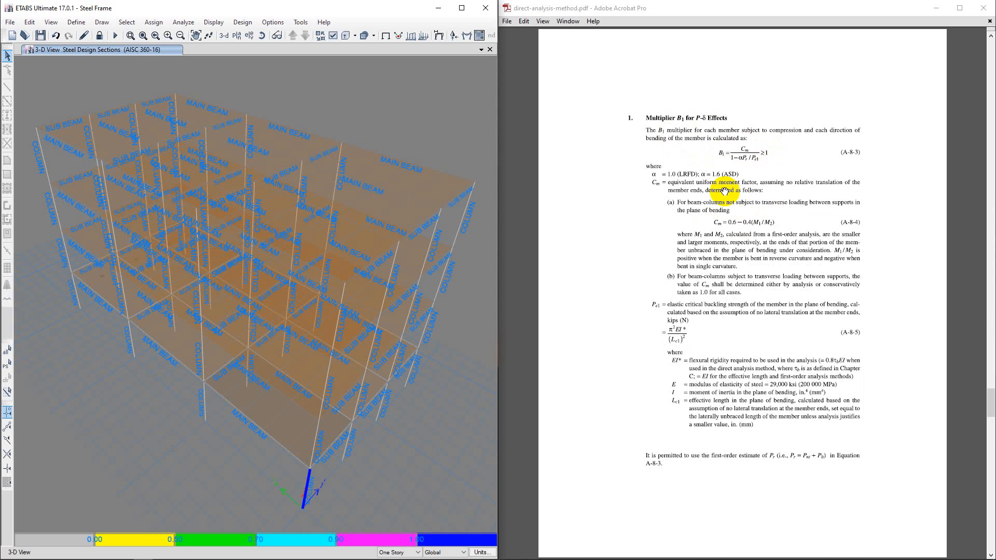
pyautogui.scroll(-3, 721, 175)
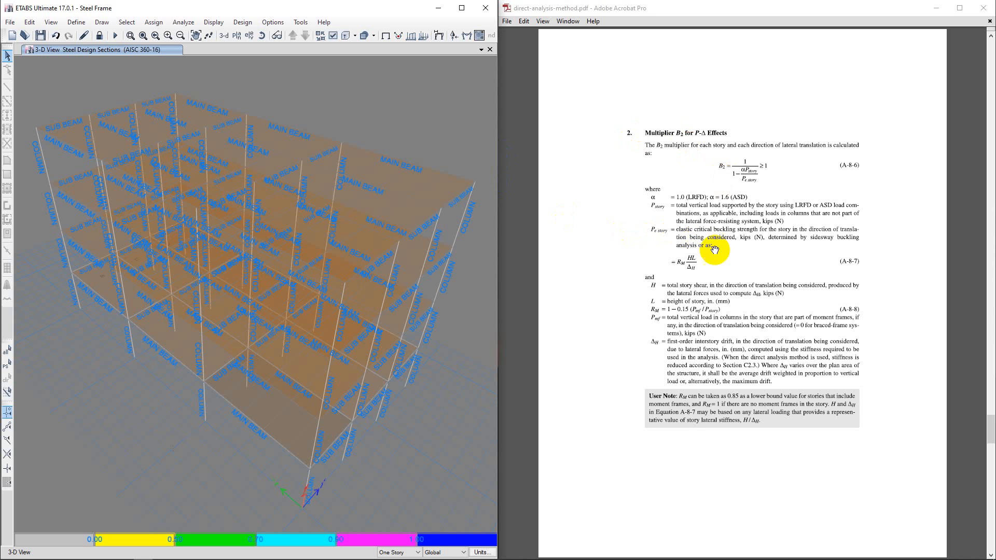
pyautogui.scroll(15, 731, 253)
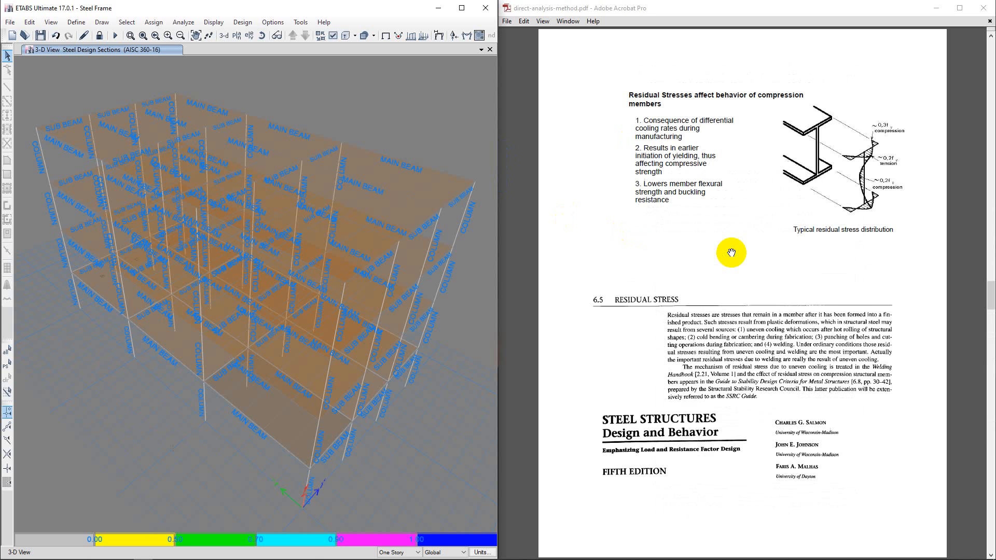
pyautogui.scroll(15, 731, 253)
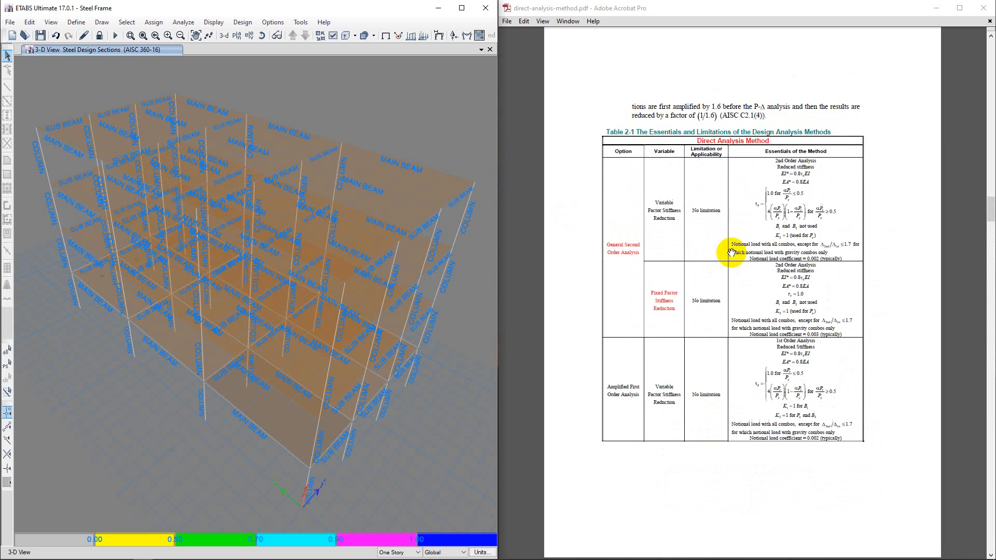
pyautogui.scroll(10, 731, 252)
pyautogui.scroll(-10, 700, 256)
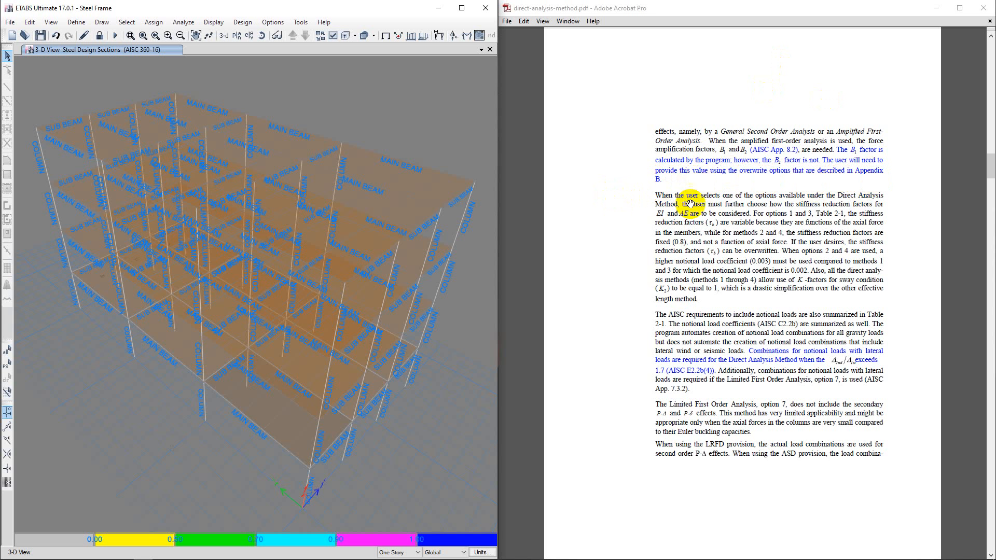
# - Switch back to ETABS and select a single column in the 3-D view of the steel frame
pyautogui.click(227, 24)
pyautogui.moveTo(243, 22)
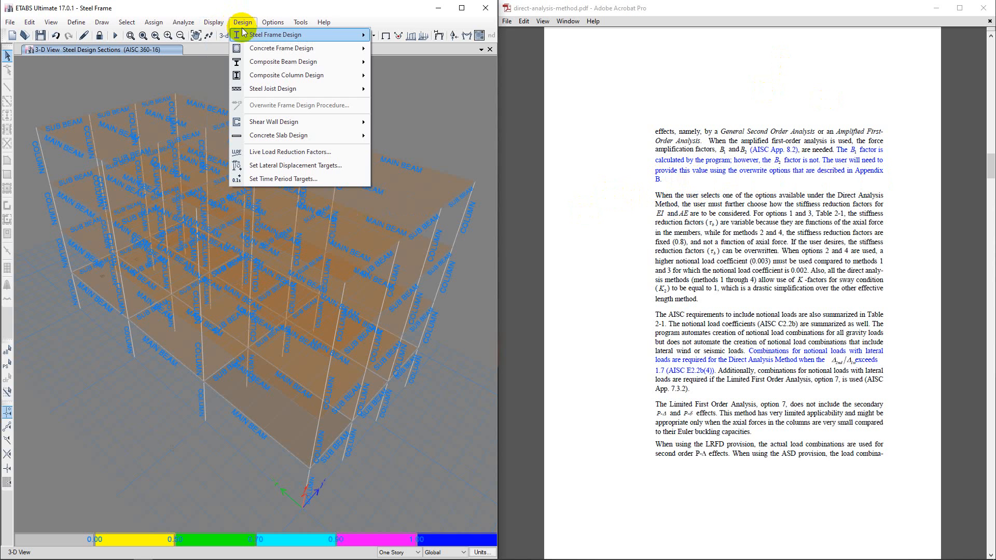
pyautogui.moveTo(270, 34)
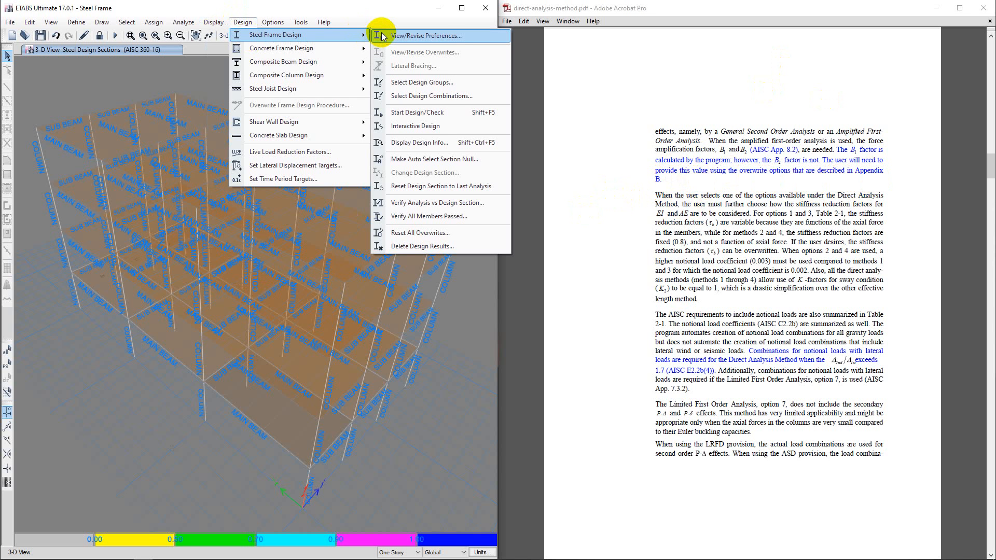
pyautogui.click(460, 334)
pyautogui.click(427, 328)
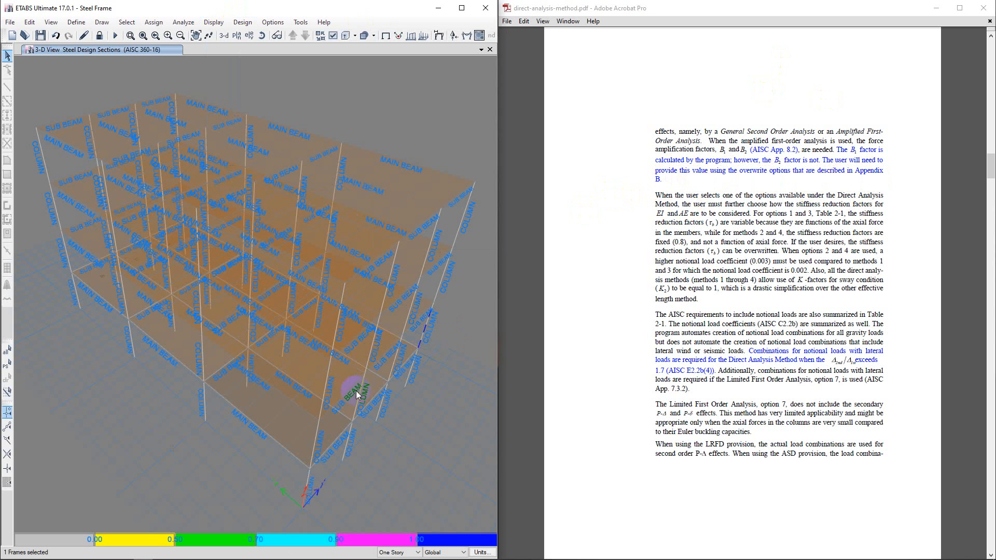
# - Open the selected column's steel frame design overwrites and examine the effective length, moment coefficient, and B1 and B2 factors
pyautogui.click(242, 23)
pyautogui.click(239, 35)
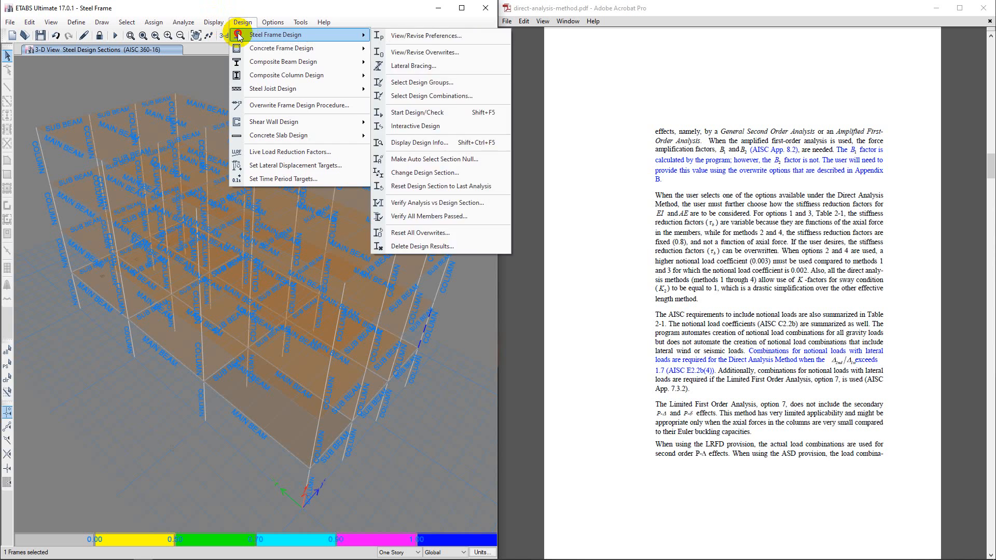
pyautogui.click(242, 22)
pyautogui.click(243, 22)
pyautogui.moveTo(247, 41)
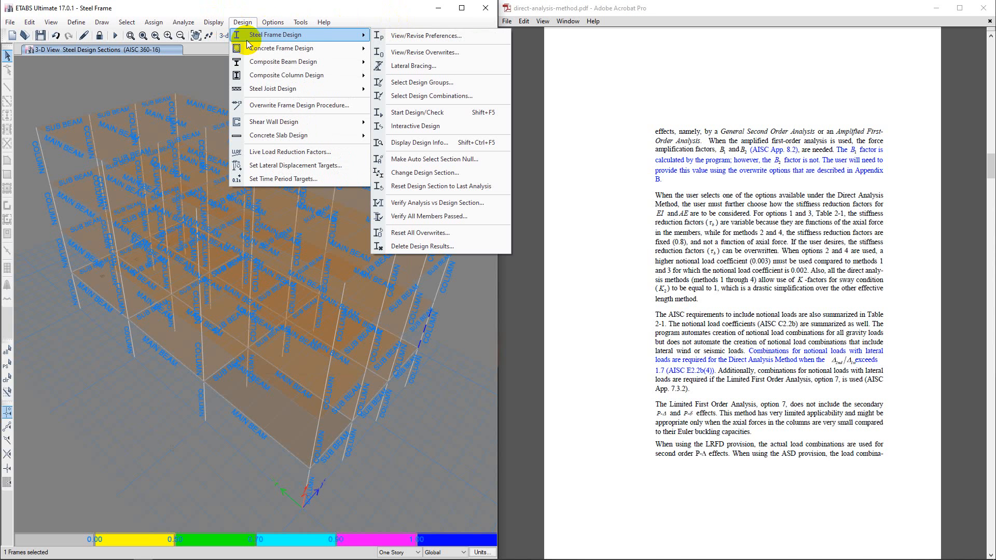
pyautogui.click(405, 54)
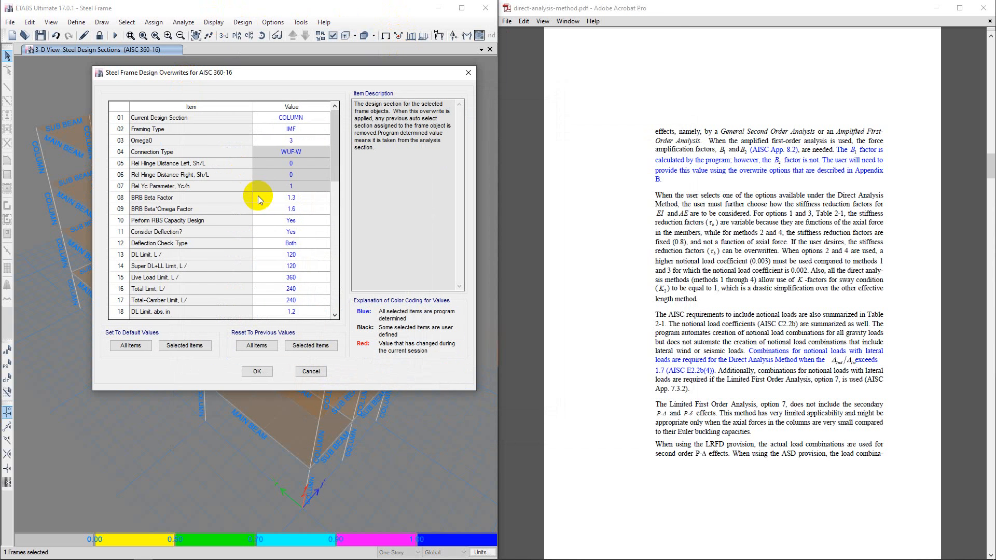
pyautogui.scroll(-6, 259, 200)
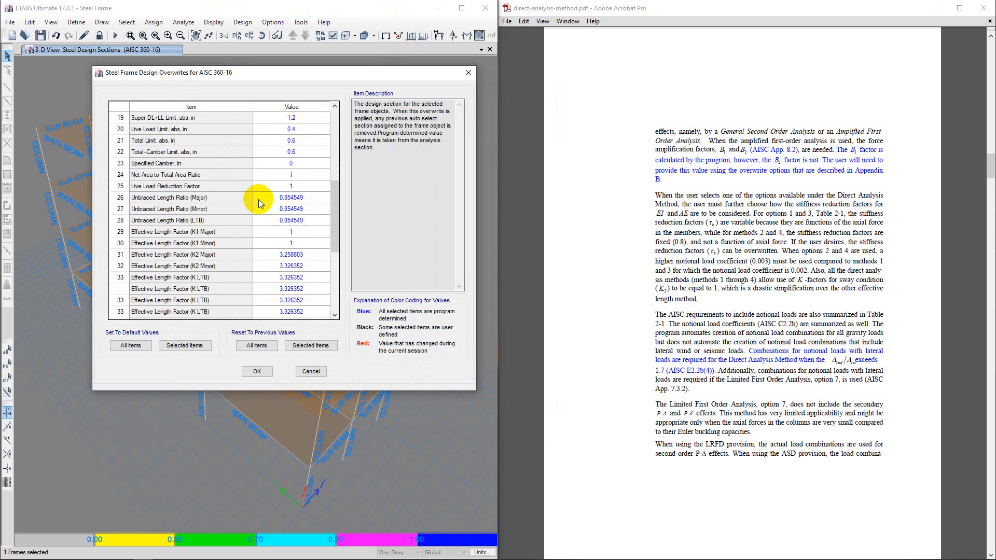
pyautogui.scroll(-1, 258, 199)
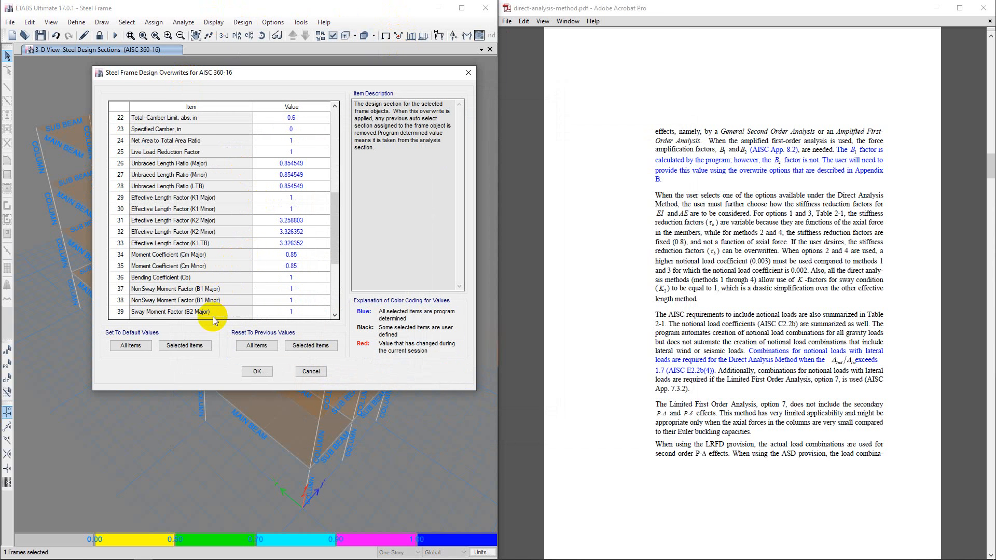
pyautogui.scroll(-1, 216, 303)
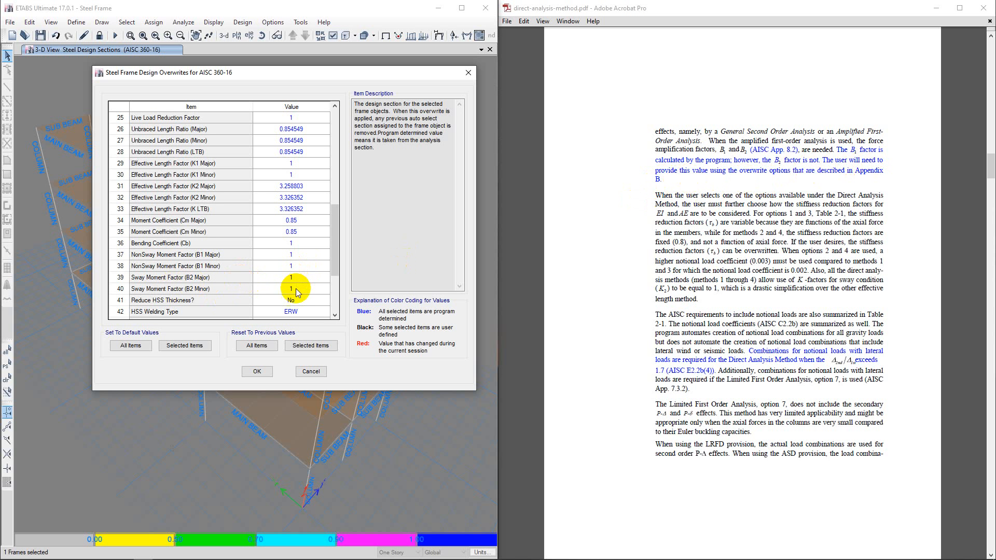
# - Compare the column's overwrite factors with the PDF's B1 and B2 multiplier equations and the section 8.2 calculation procedure
pyautogui.scroll(-20, 733, 289)
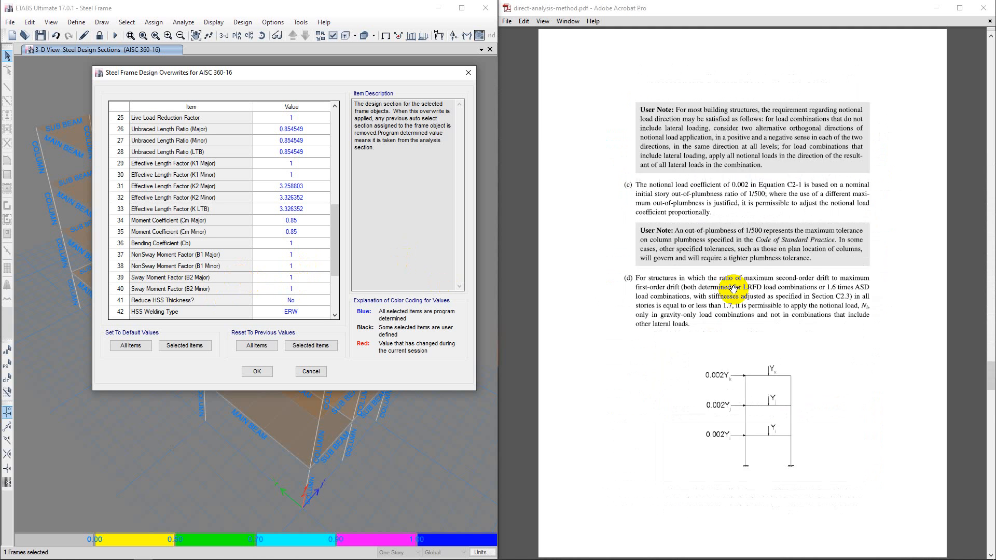
pyautogui.scroll(20, 733, 289)
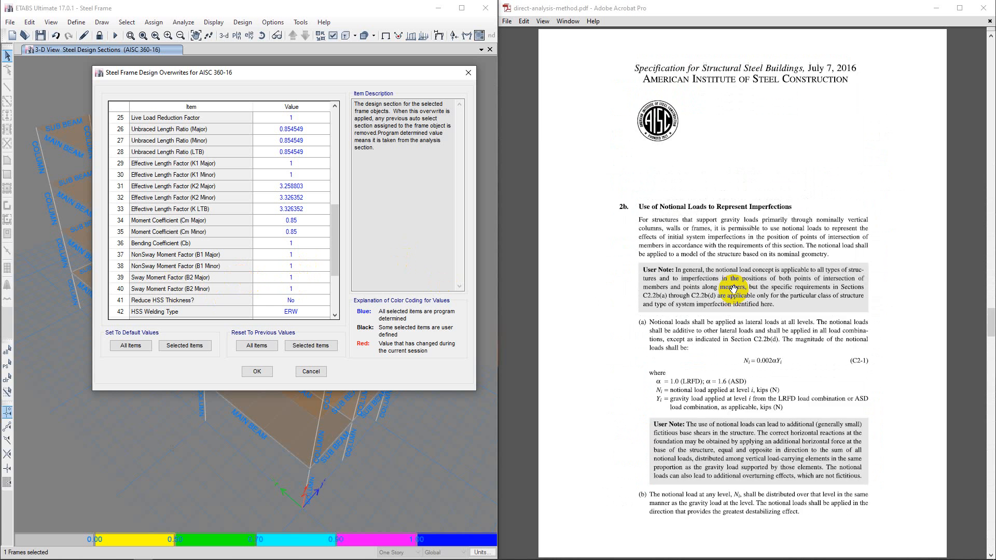
pyautogui.scroll(-15, 733, 289)
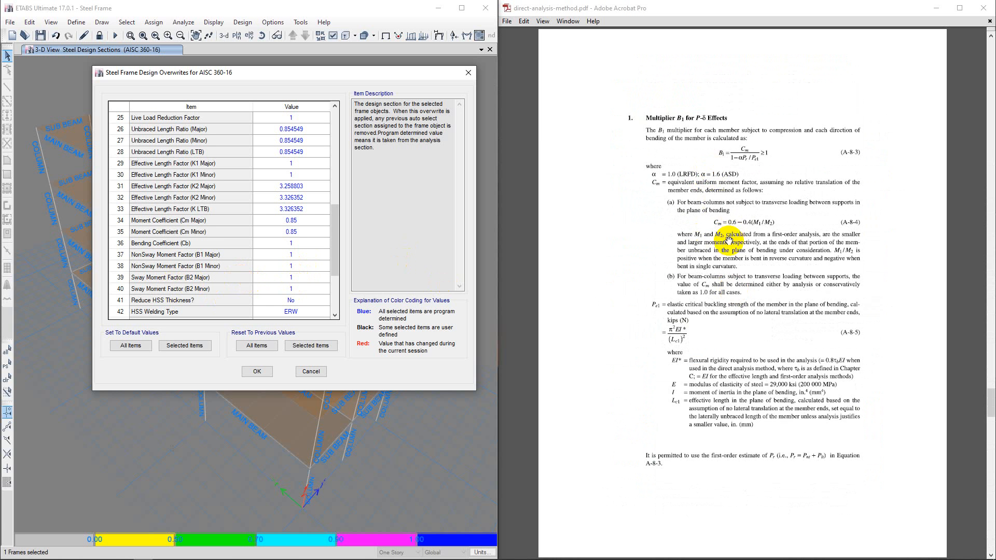
pyautogui.scroll(-5, 729, 239)
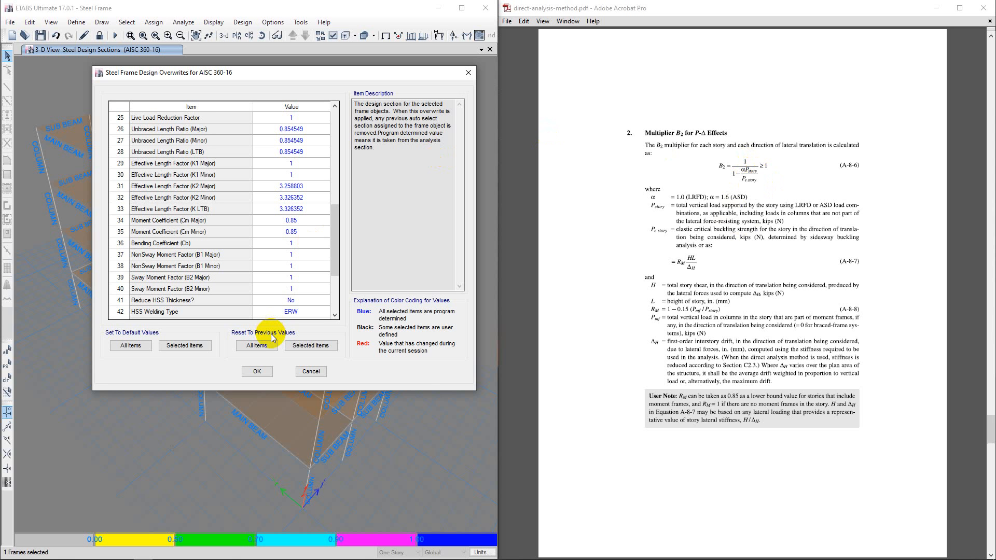
pyautogui.scroll(5, 851, 249)
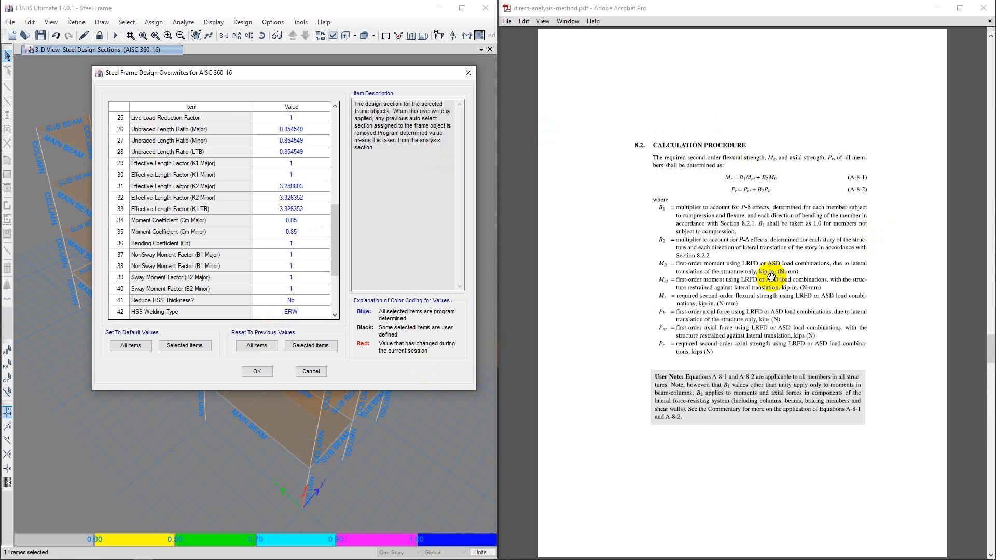
# - Revisit Table 2-1 in the PDF to compare the direct analysis, effective length and limited first-order methods, ending at the title page
pyautogui.scroll(20, 771, 275)
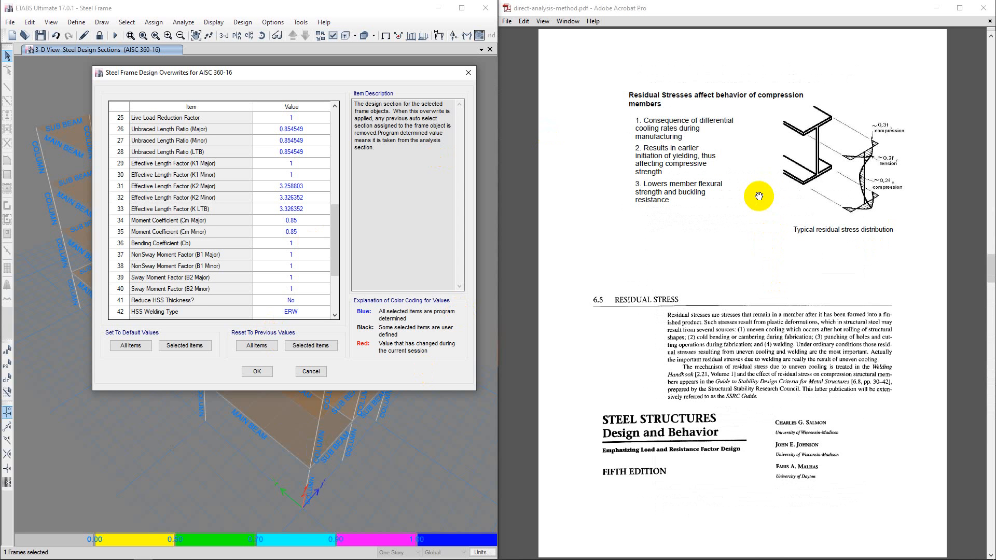
pyautogui.scroll(15, 757, 202)
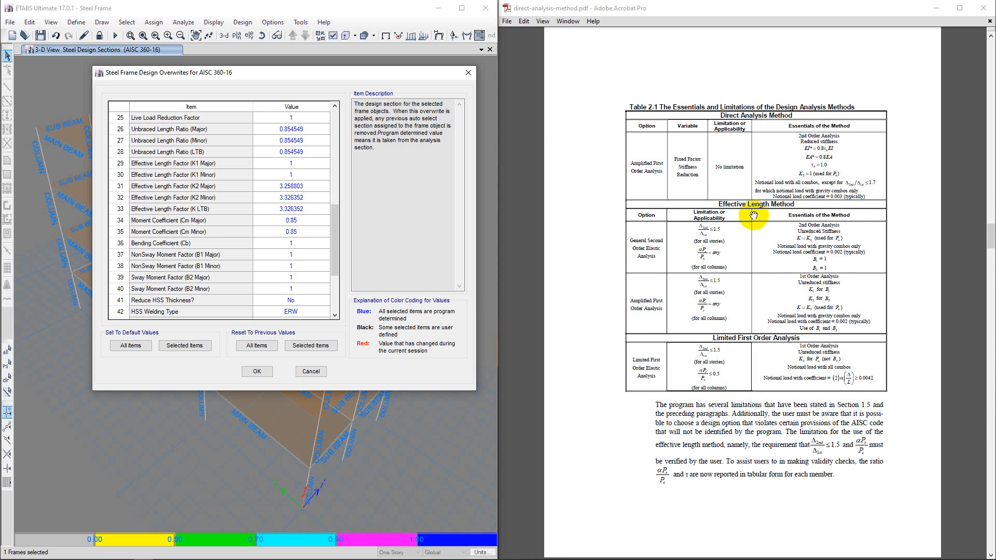
pyautogui.scroll(10, 754, 222)
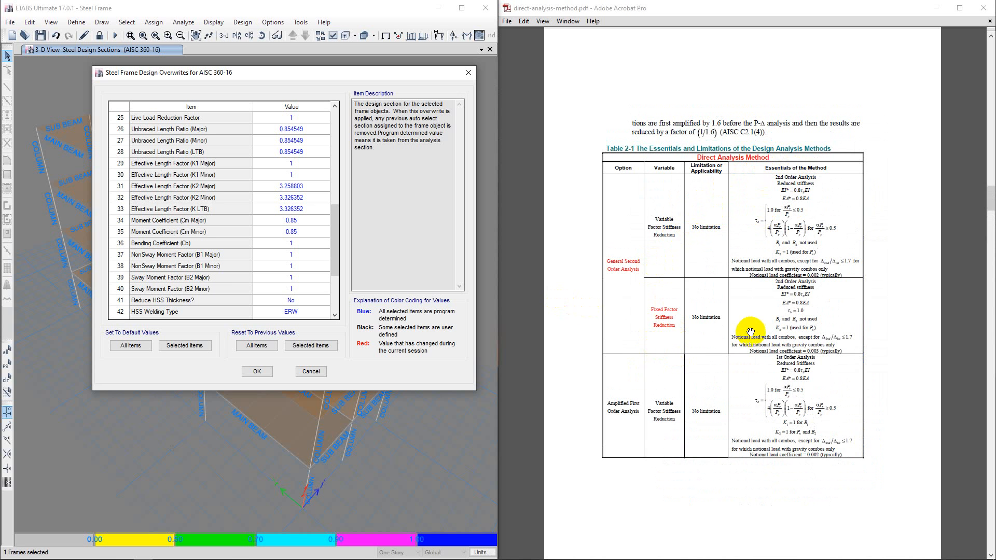
pyautogui.scroll(-10, 751, 331)
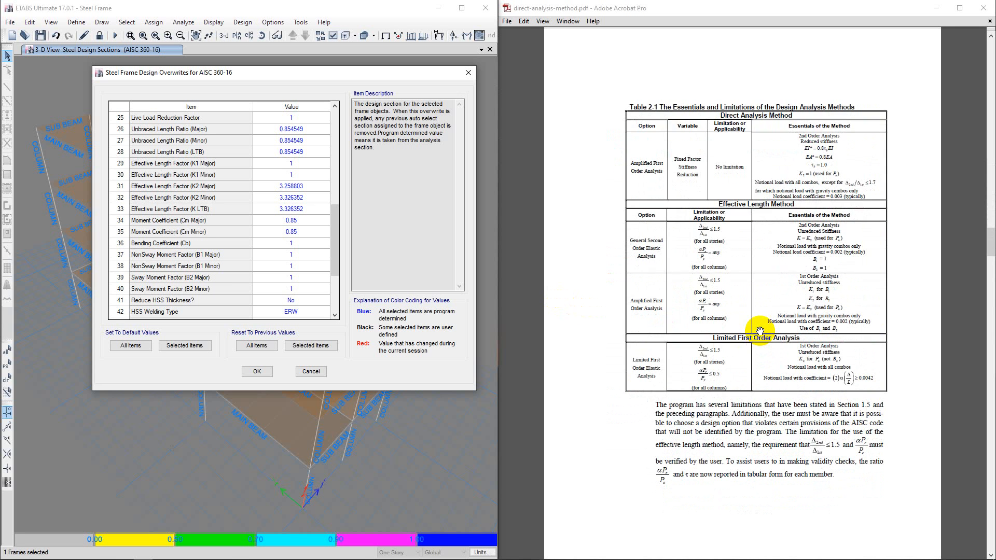
pyautogui.scroll(-10, 760, 331)
pyautogui.scroll(15, 760, 331)
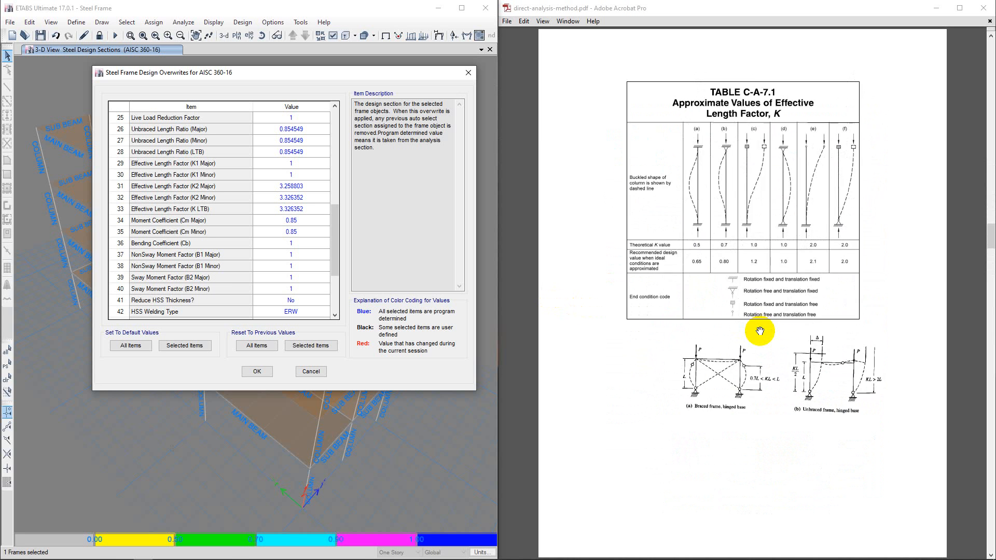
pyautogui.scroll(15, 761, 329)
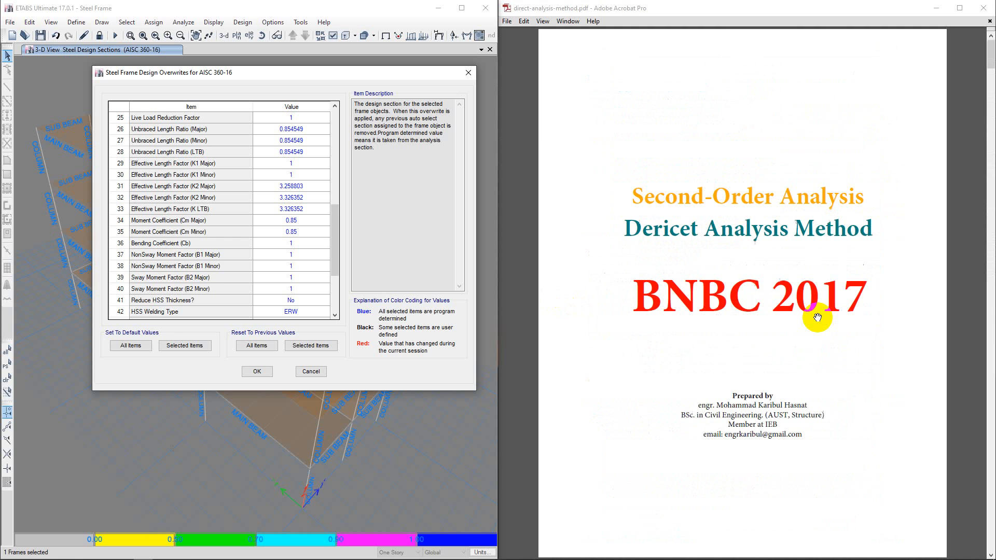
# - Dismiss the column's steel frame design overwrites in ETABS and display the model's undeformed shape in the 3-D view
pyautogui.click(469, 73)
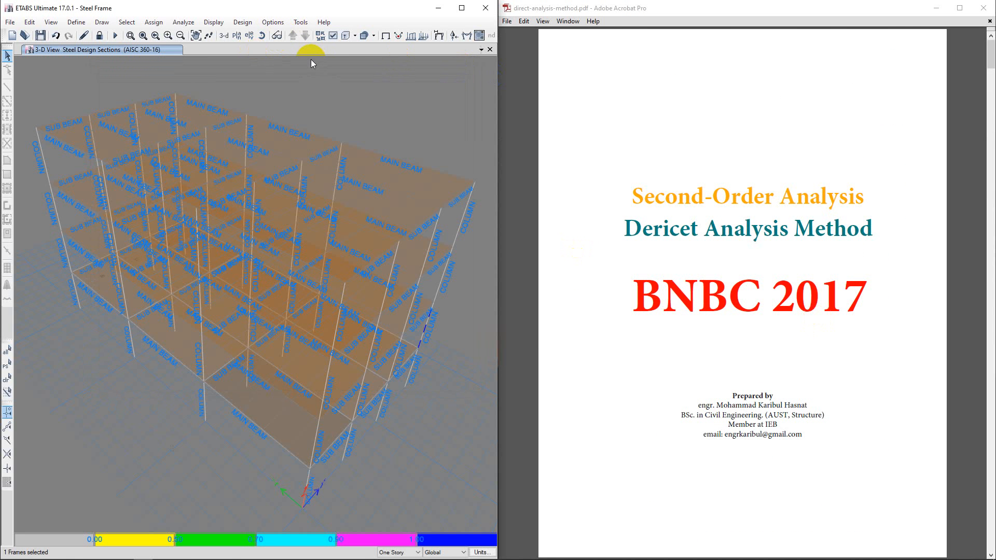
pyautogui.click(385, 39)
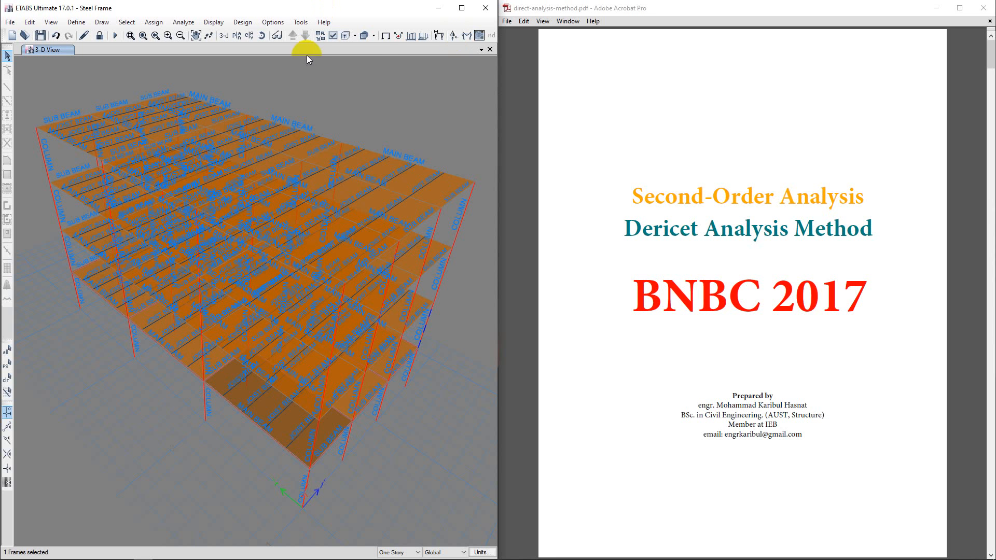
pyautogui.click(388, 38)
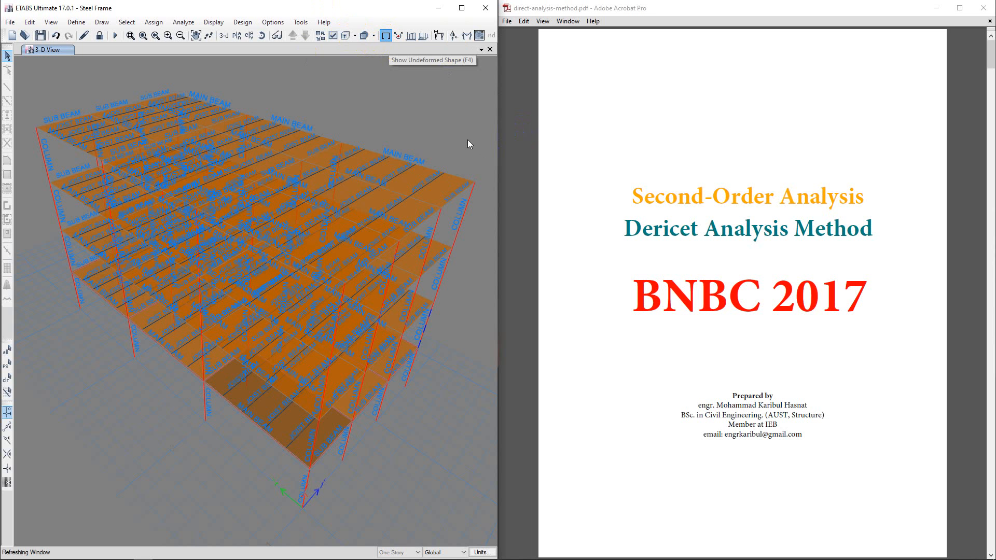
pyautogui.click(386, 37)
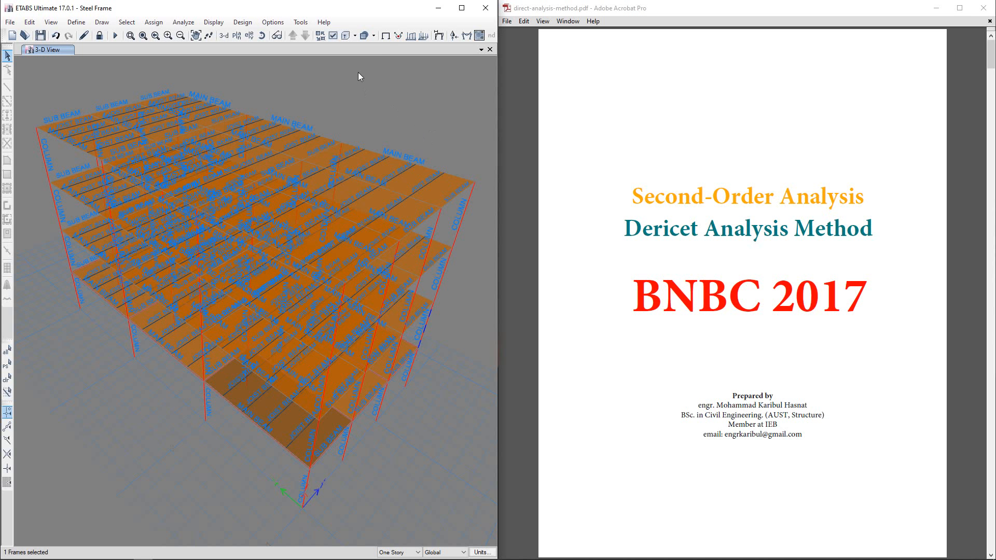
pyautogui.click(384, 36)
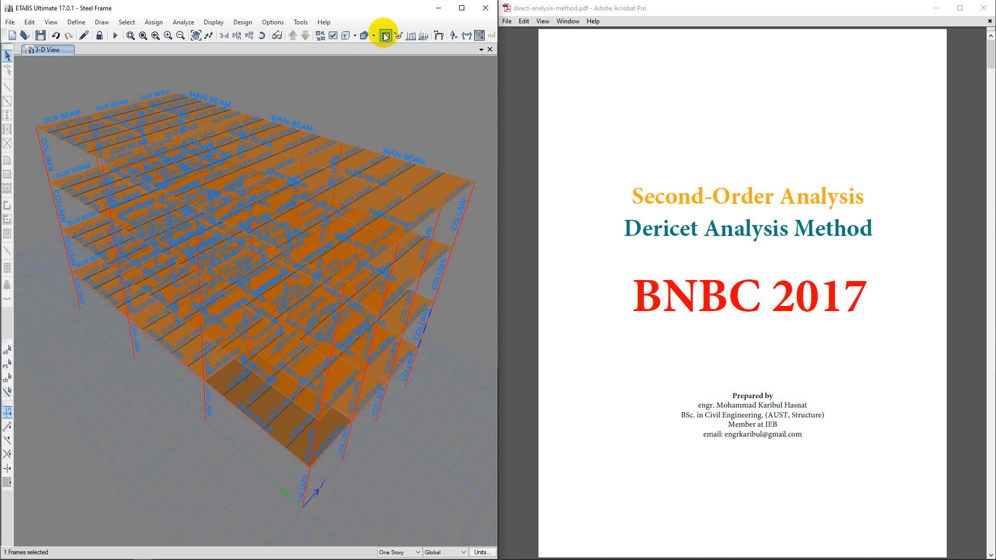
pyautogui.click(345, 38)
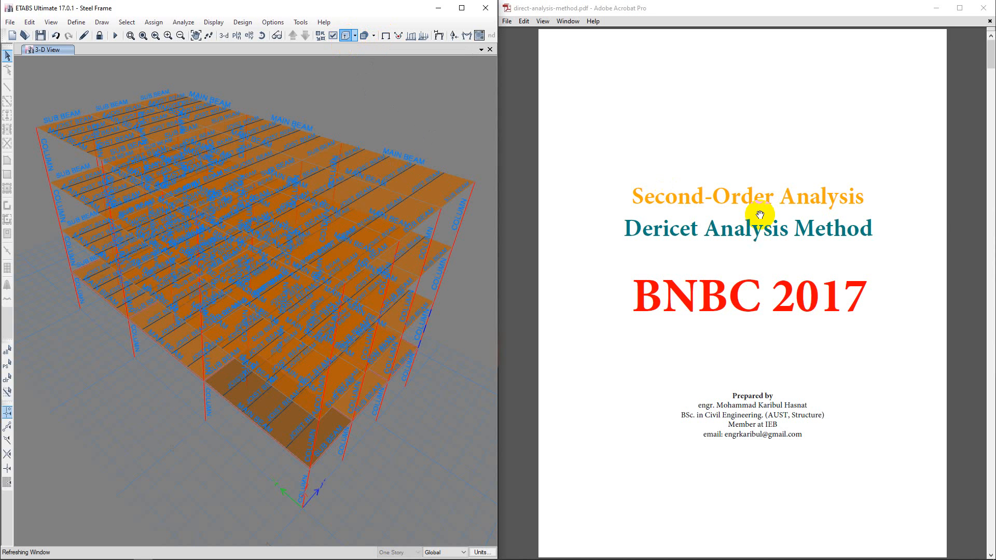